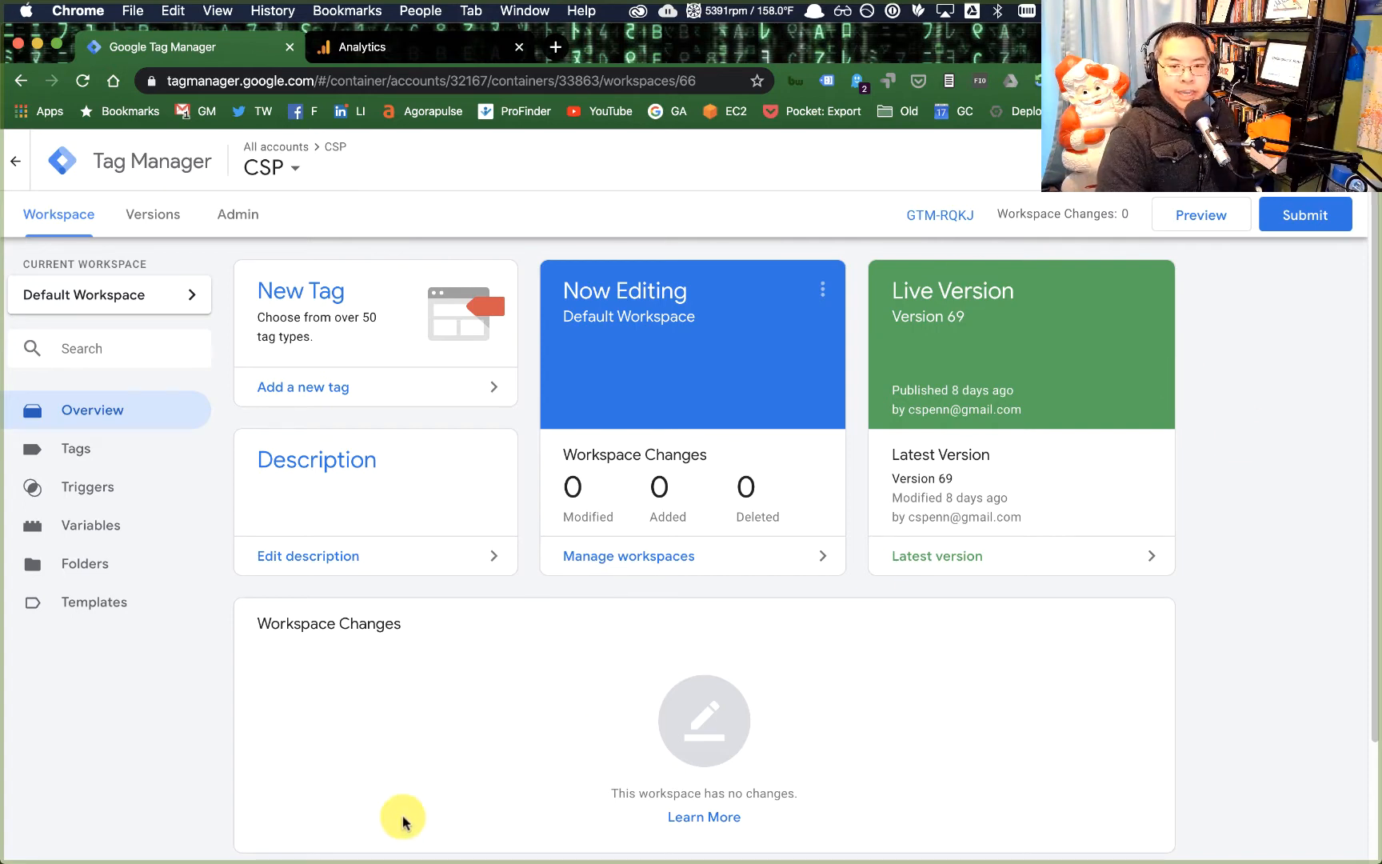
Step: Examine the container's lists of built-in and user-defined variables
left_click(189, 787)
left_click(100, 536)
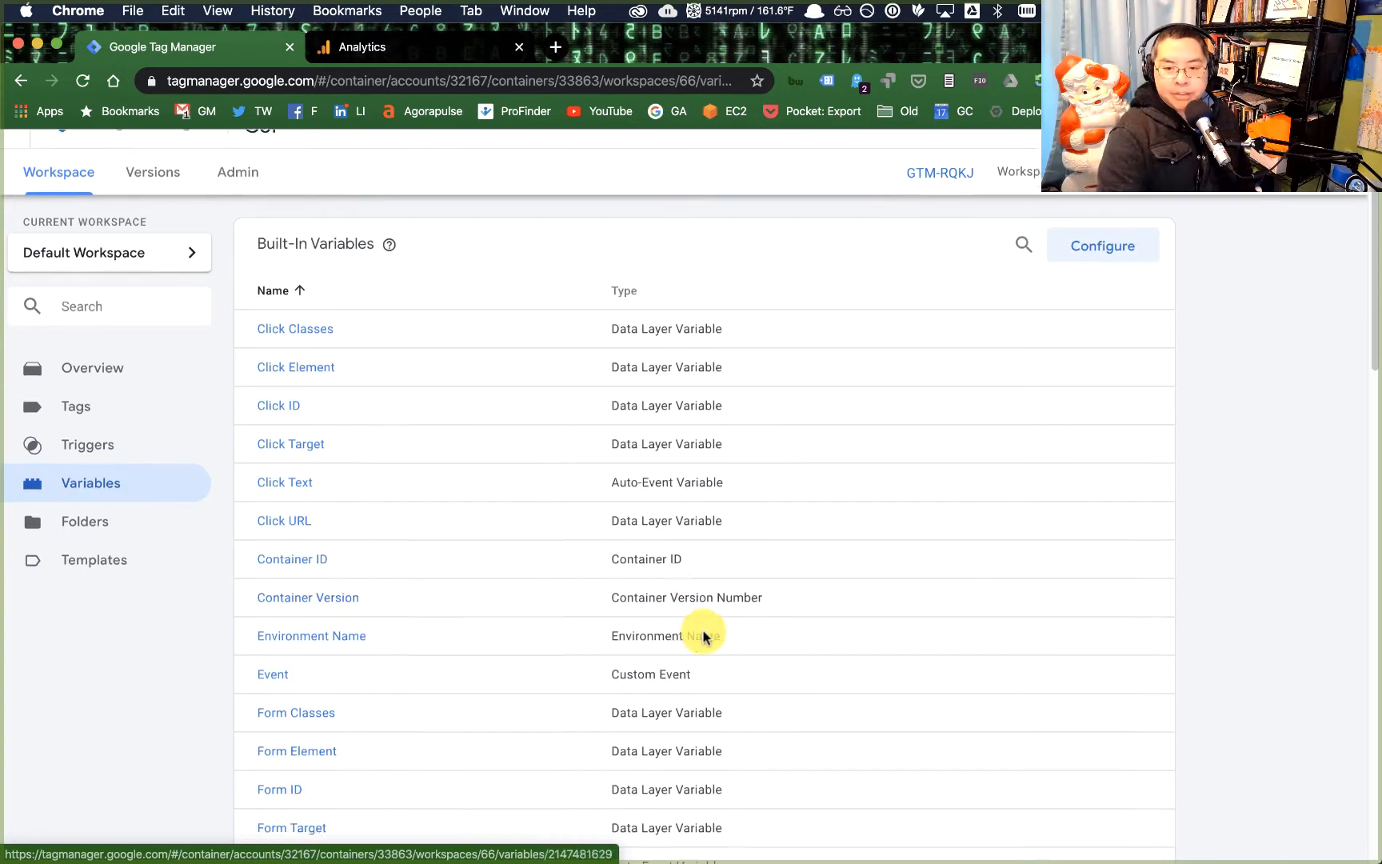
scroll(704, 633, "down", 15)
scroll(551, 670, "down", 3)
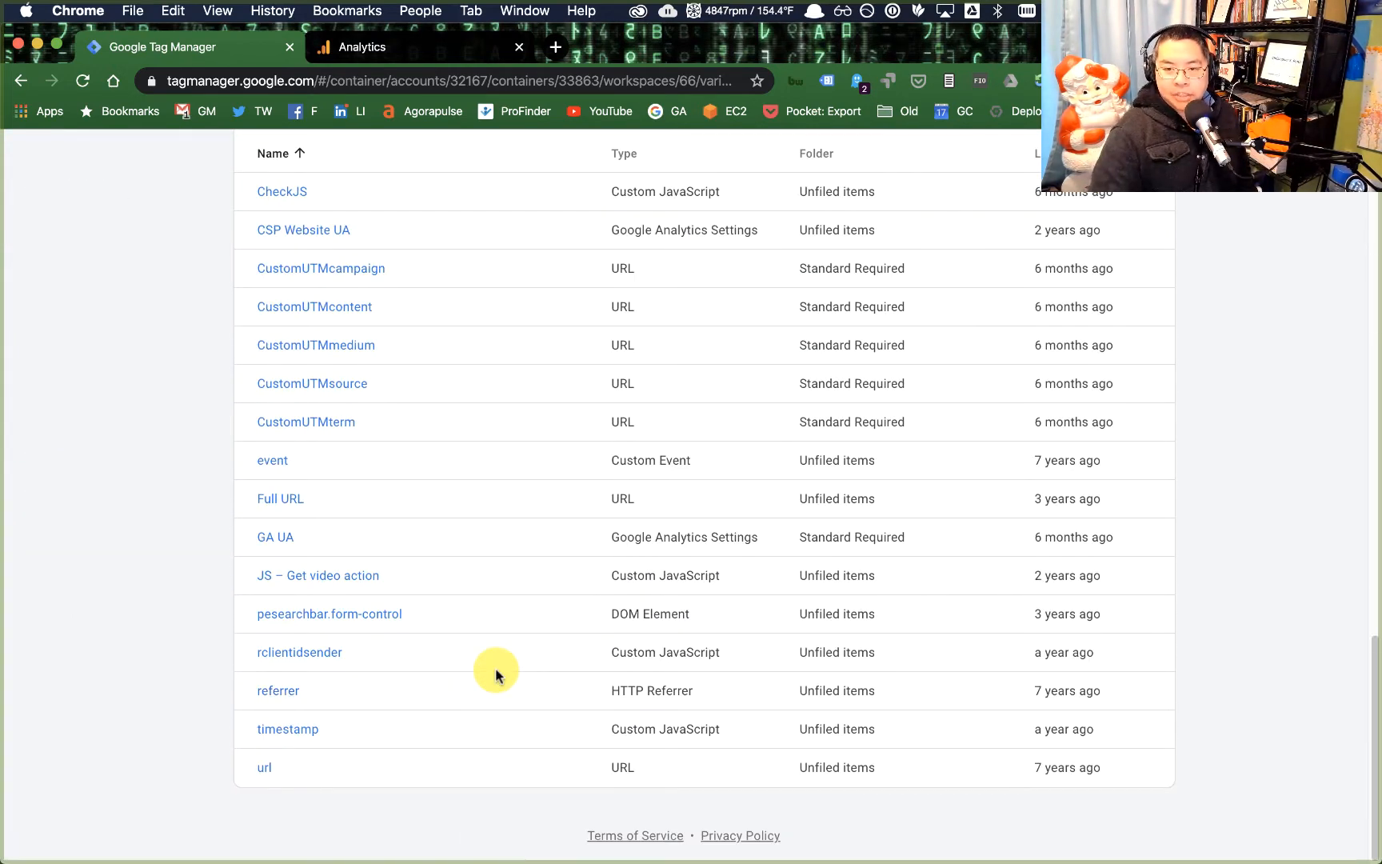
scroll(400, 548, "up", 15)
scroll(338, 489, "up", 3)
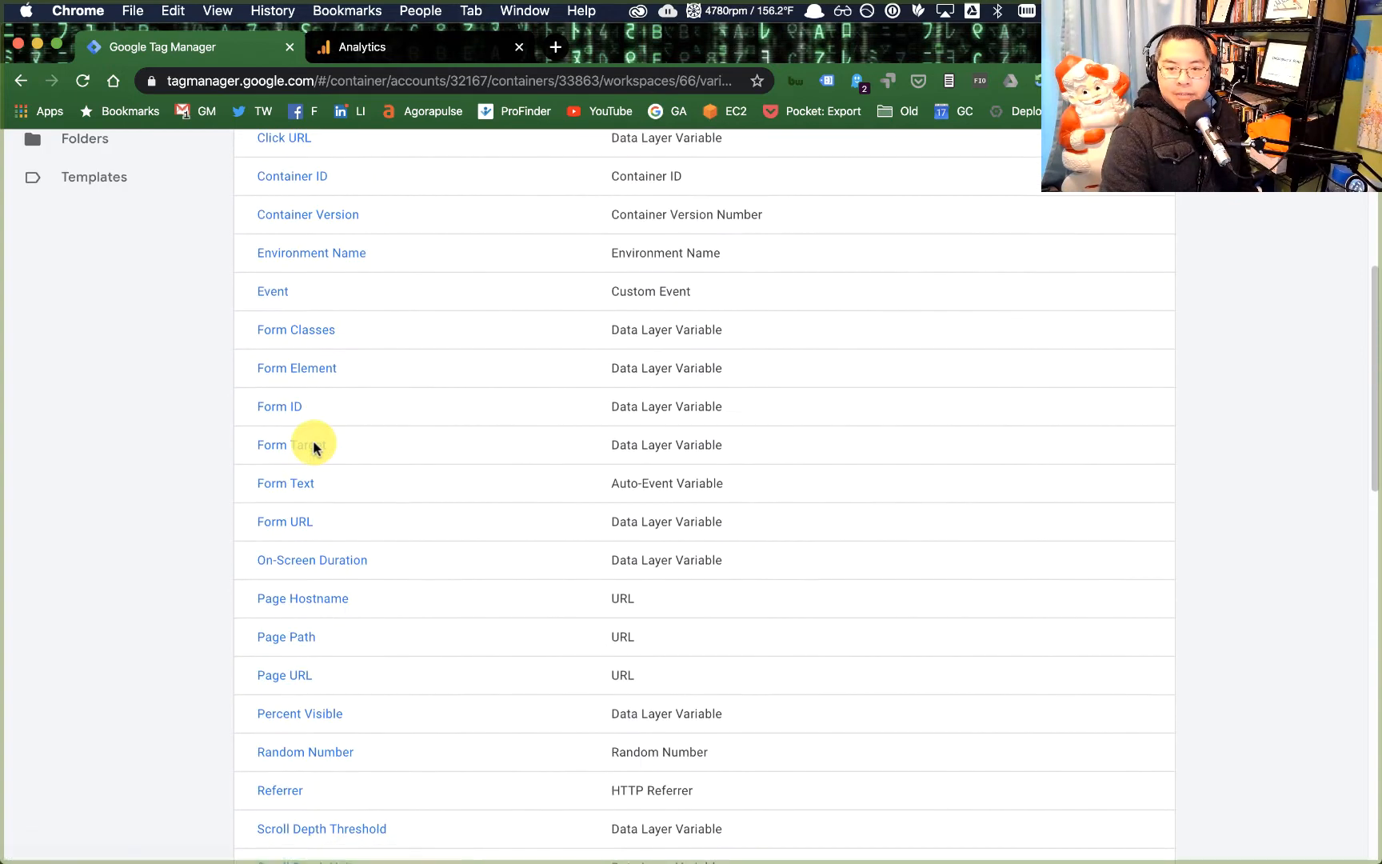
scroll(389, 463, "up", 2)
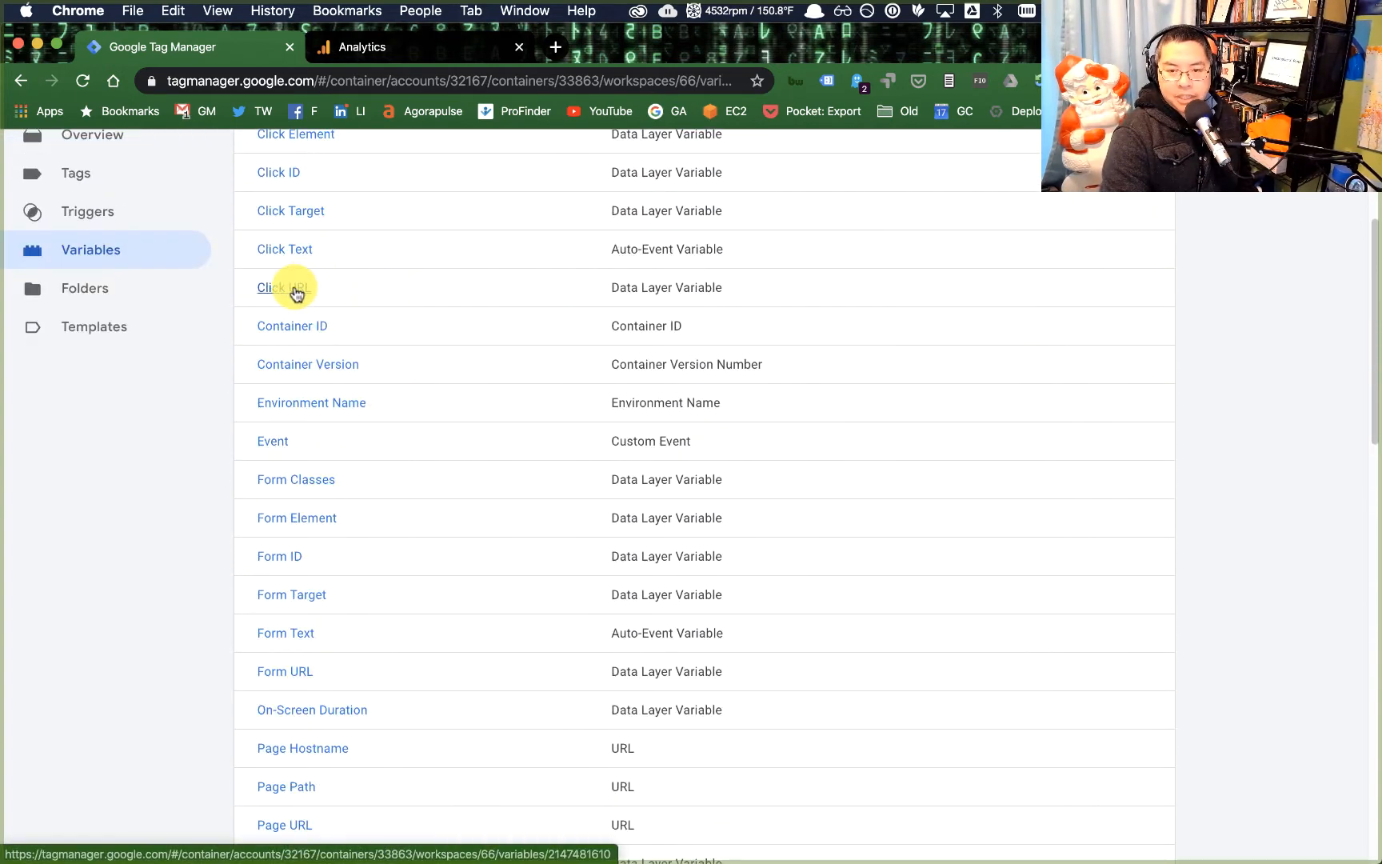
scroll(296, 294, "up", 4)
Step: Check that the click variables are enabled in the built-in variable configuration, and look through the user-defined variables again
left_click(1124, 294)
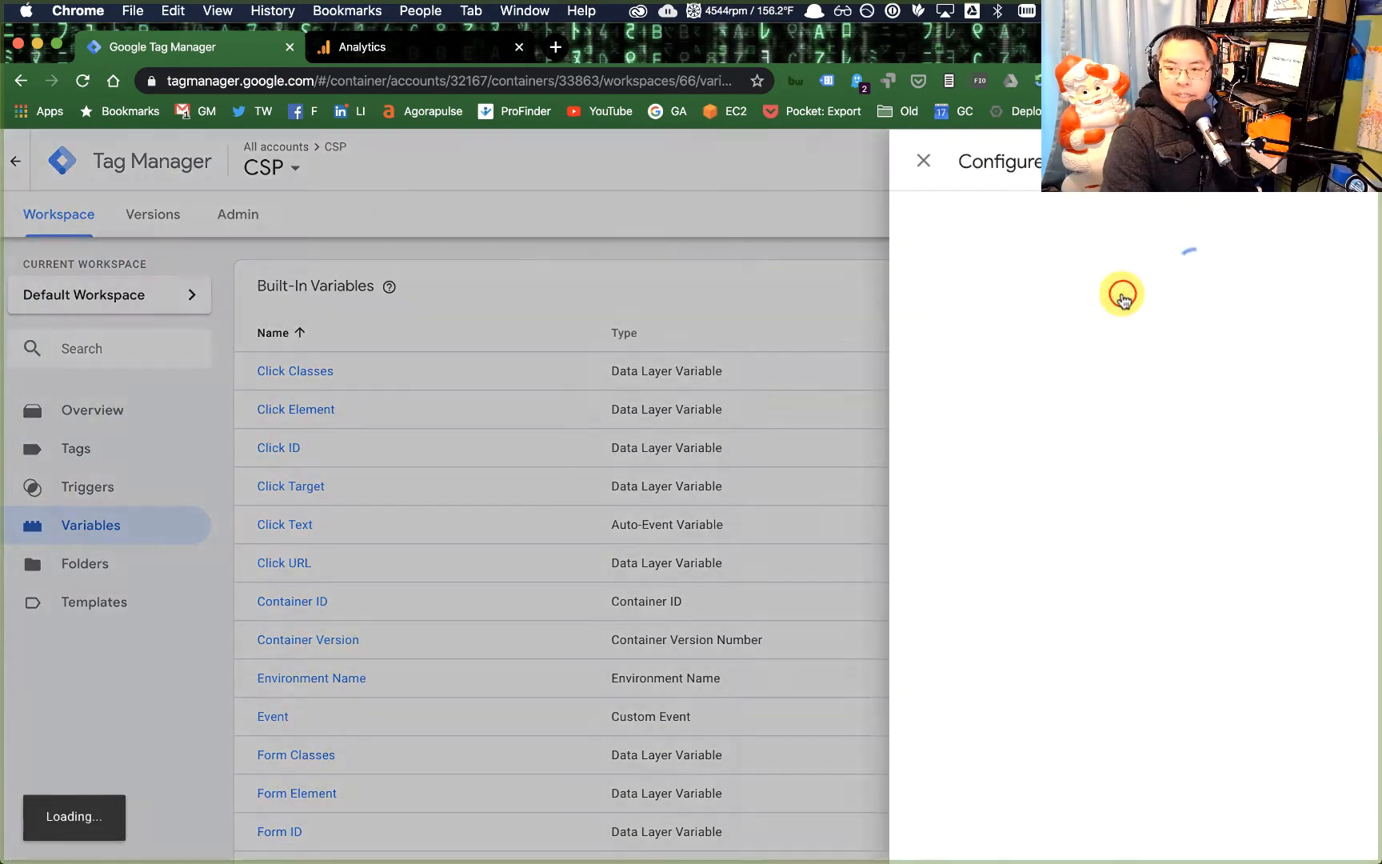
scroll(982, 542, "down", 9)
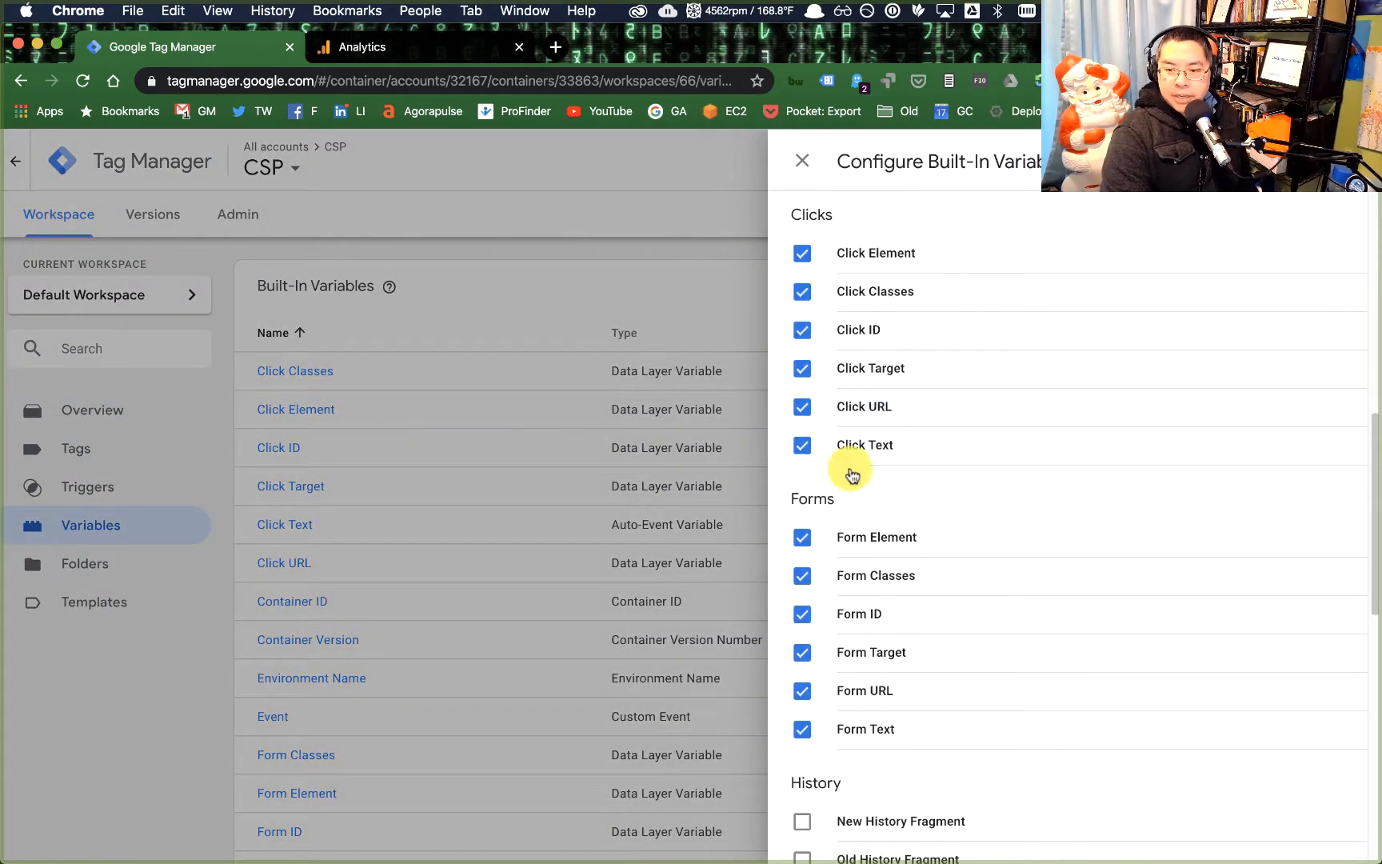
left_click(795, 160)
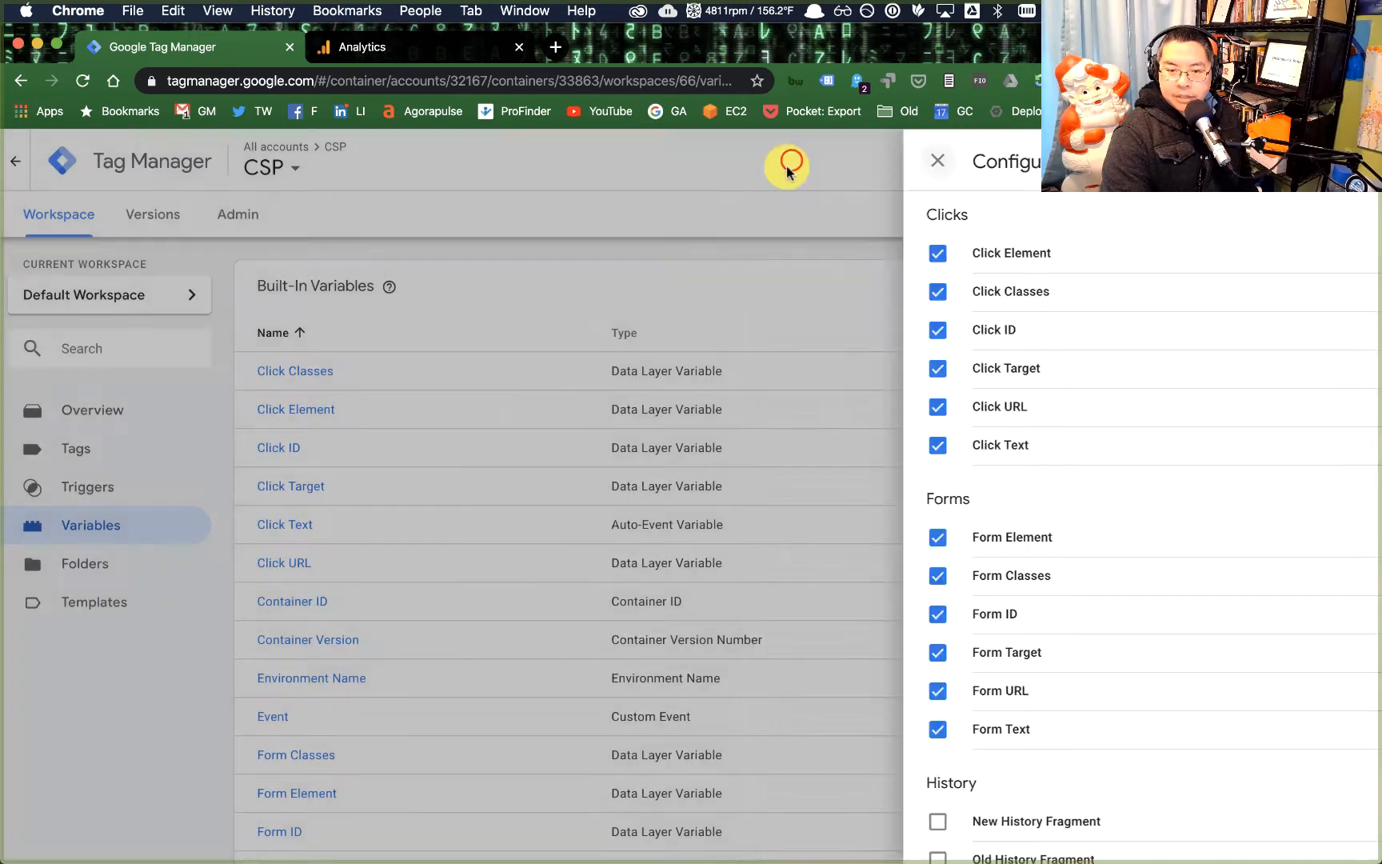
scroll(1003, 588, "down", 18)
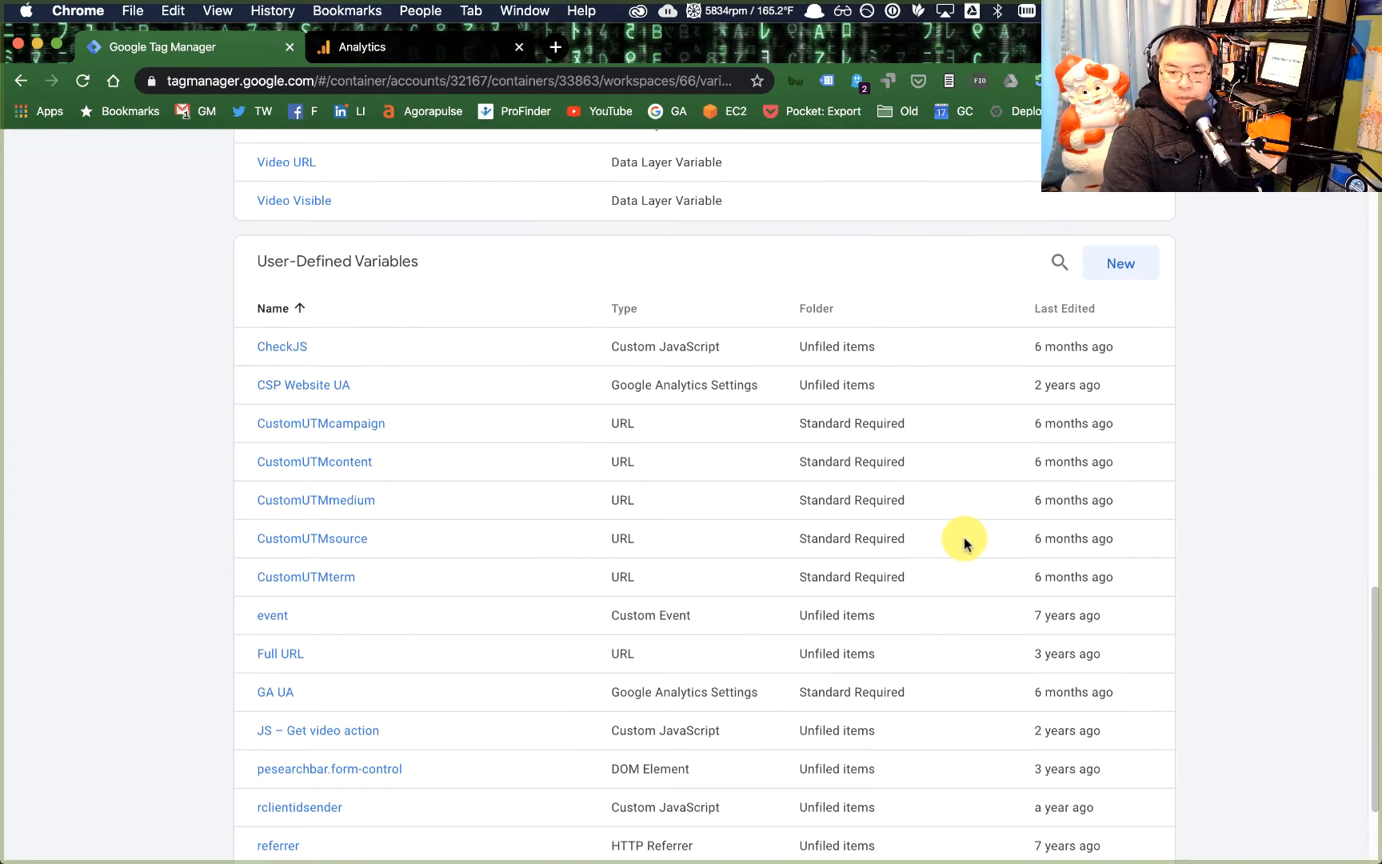
scroll(1085, 576, "down", 3)
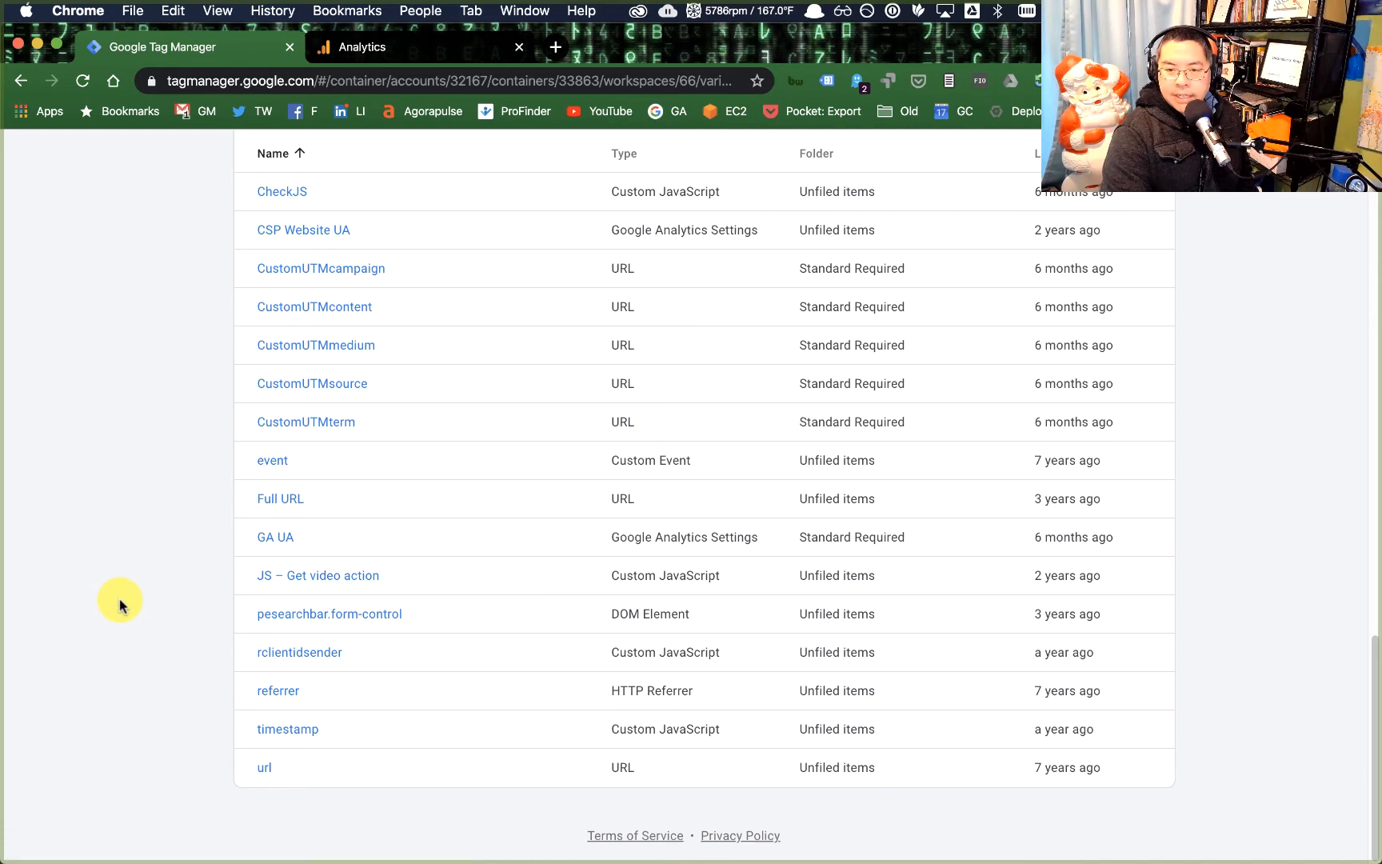
scroll(270, 579, "up", 1)
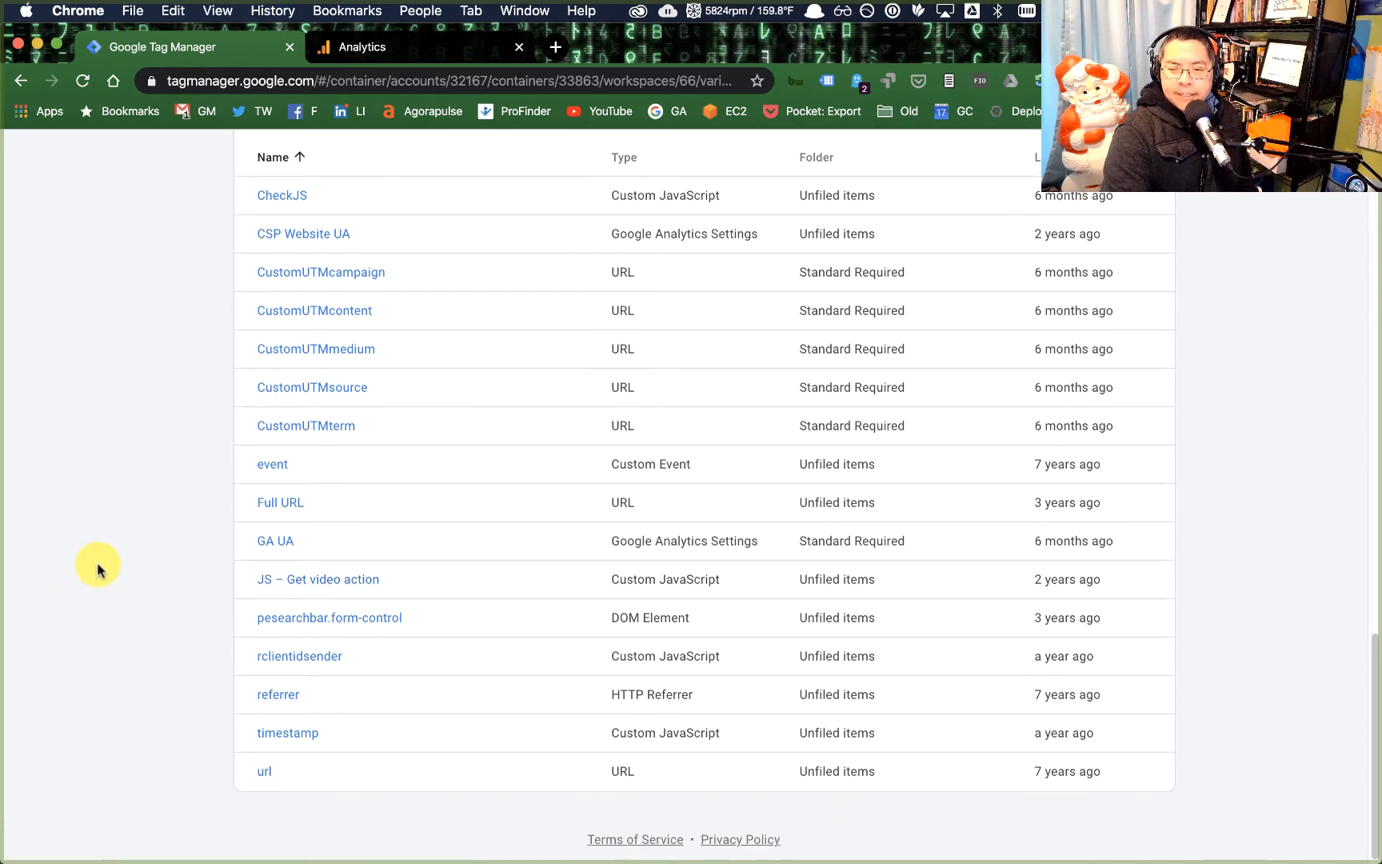
scroll(97, 569, "up", 20)
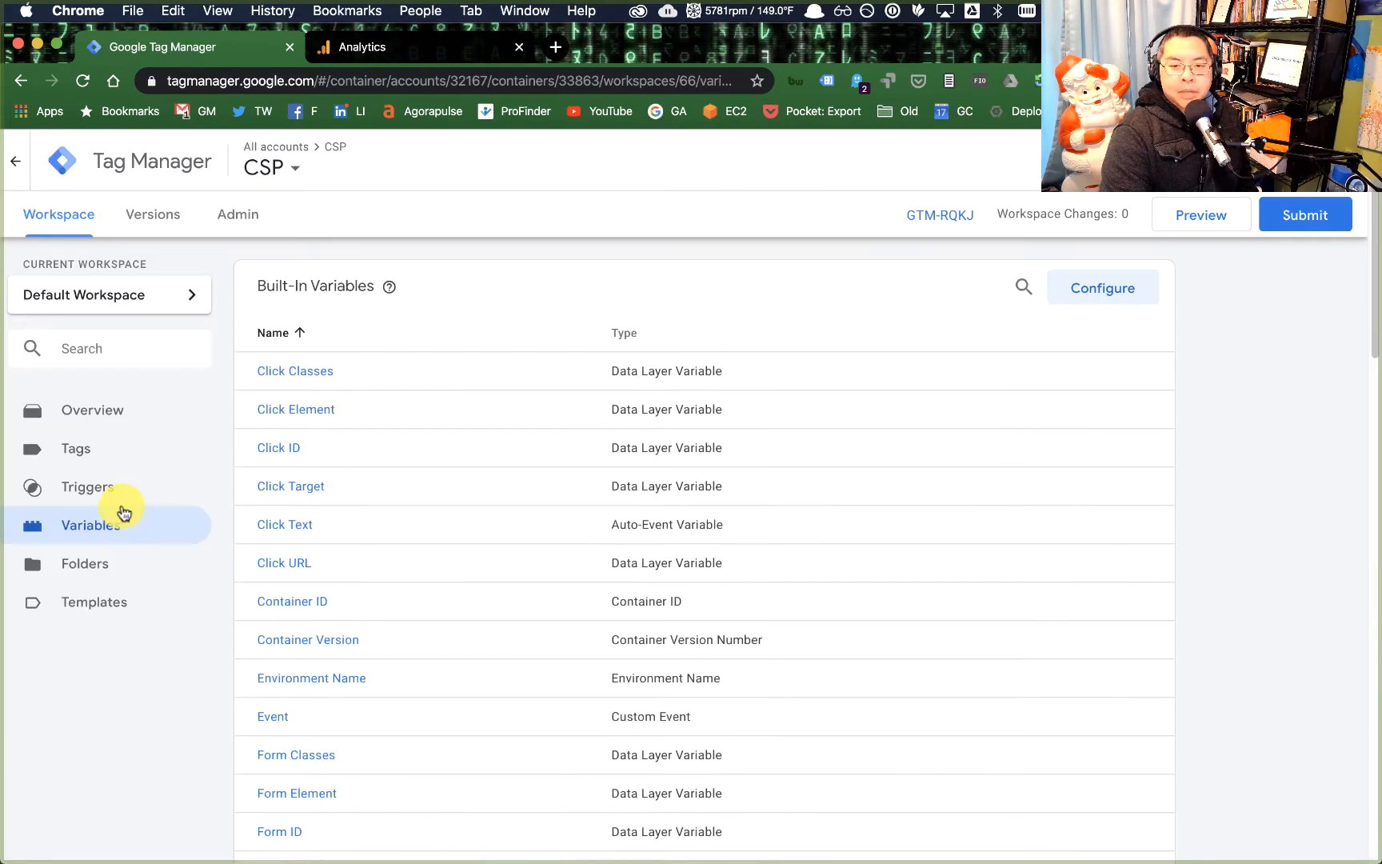
Step: Create a new trigger named "MP3 Click"
left_click(100, 496)
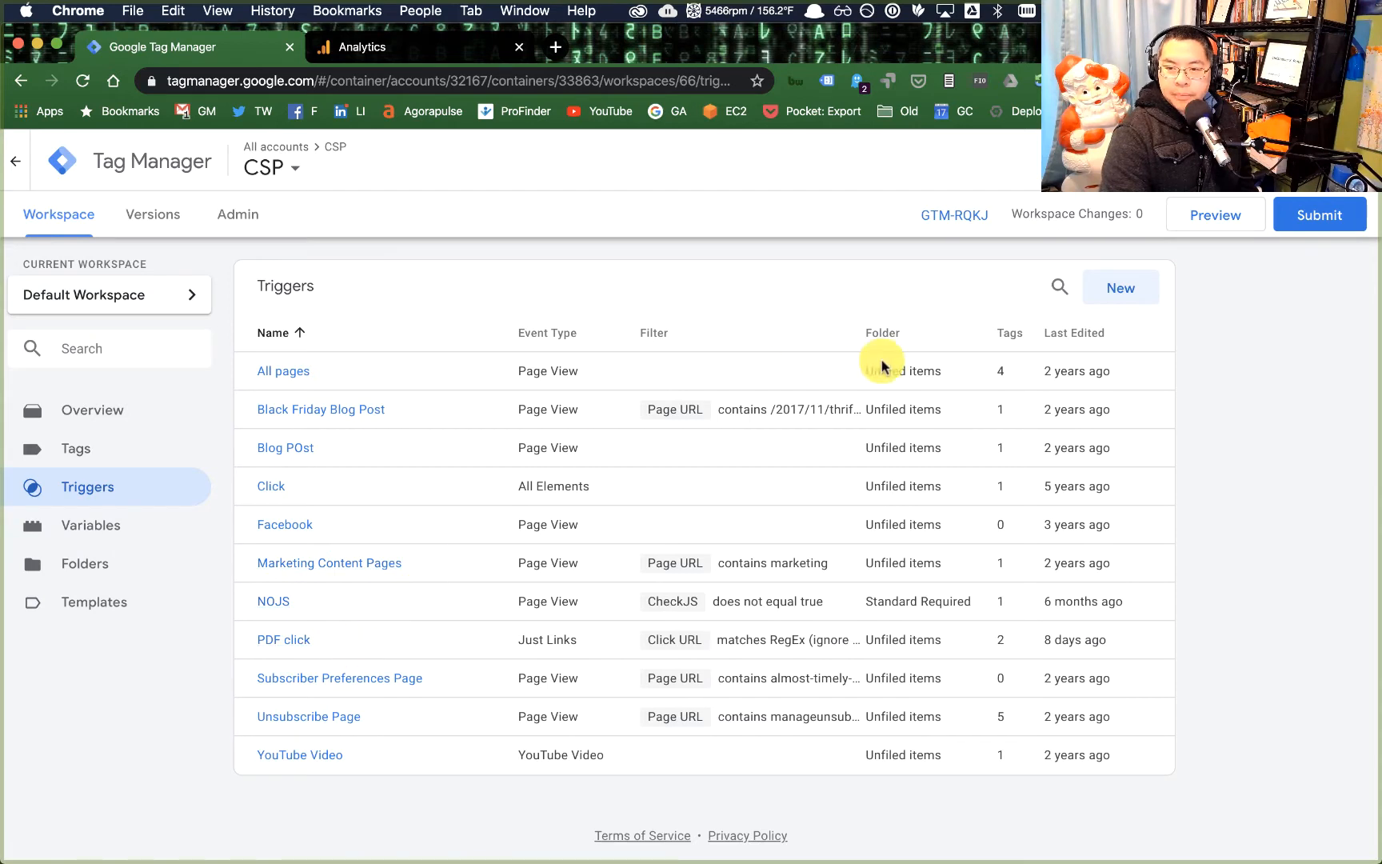
left_click(1119, 294)
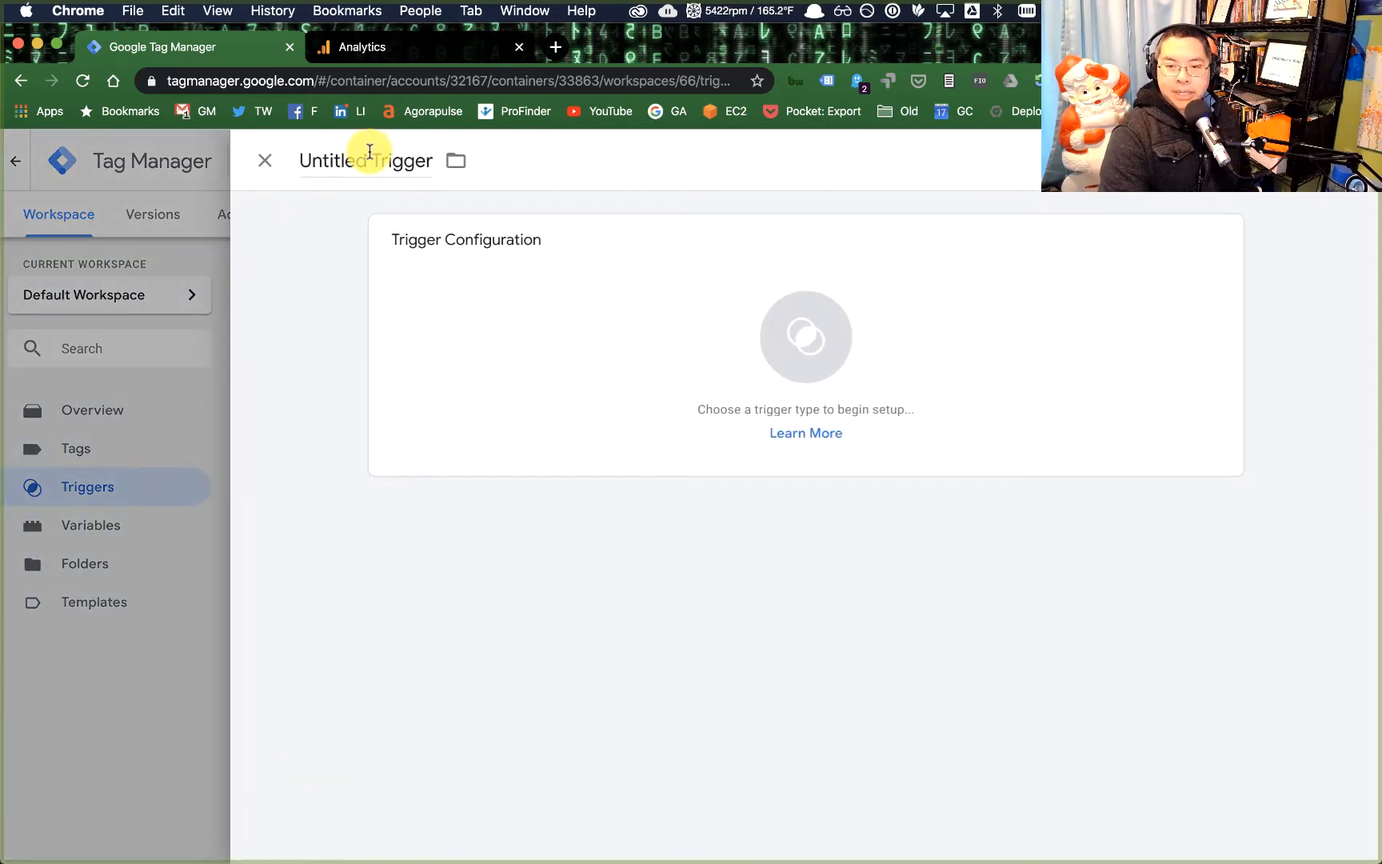
left_click(370, 152)
type("MP3 CXli")
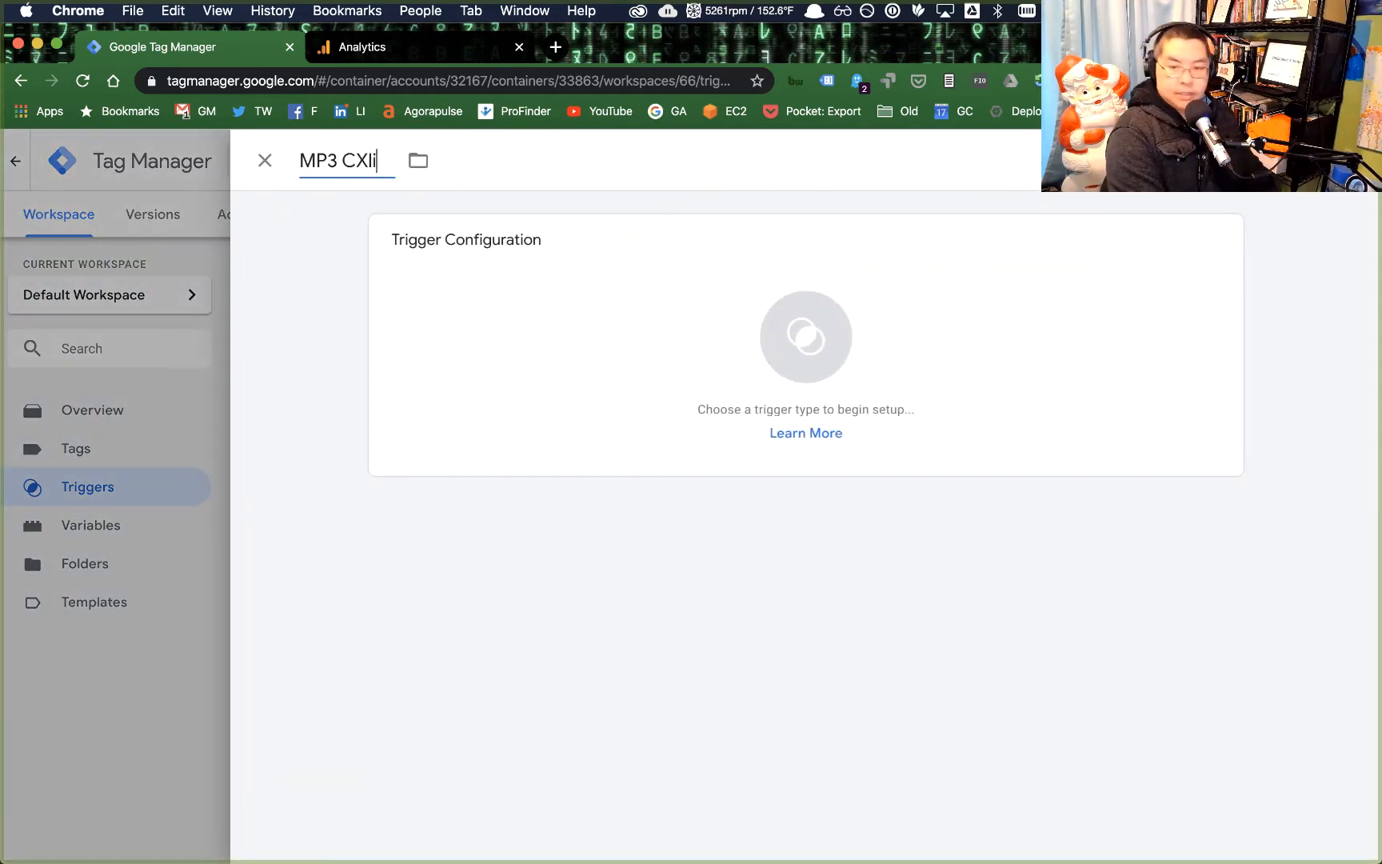
key("BackSpace")
key("BackSpace")
key("BackSpace")
type("lick")
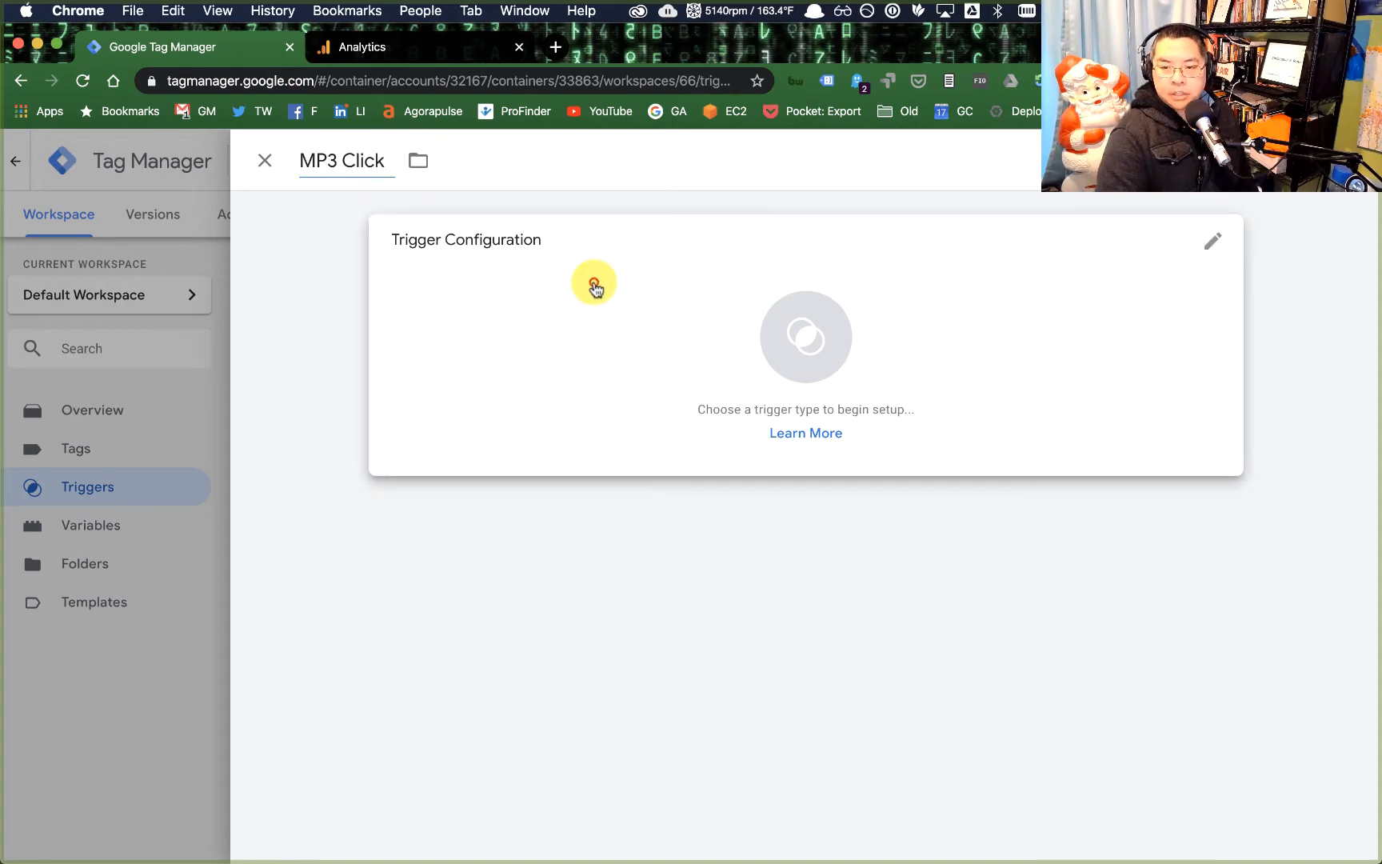
Step: Set the trigger type to Click - Just Links and make it fire on Some Link Clicks
left_click(592, 285)
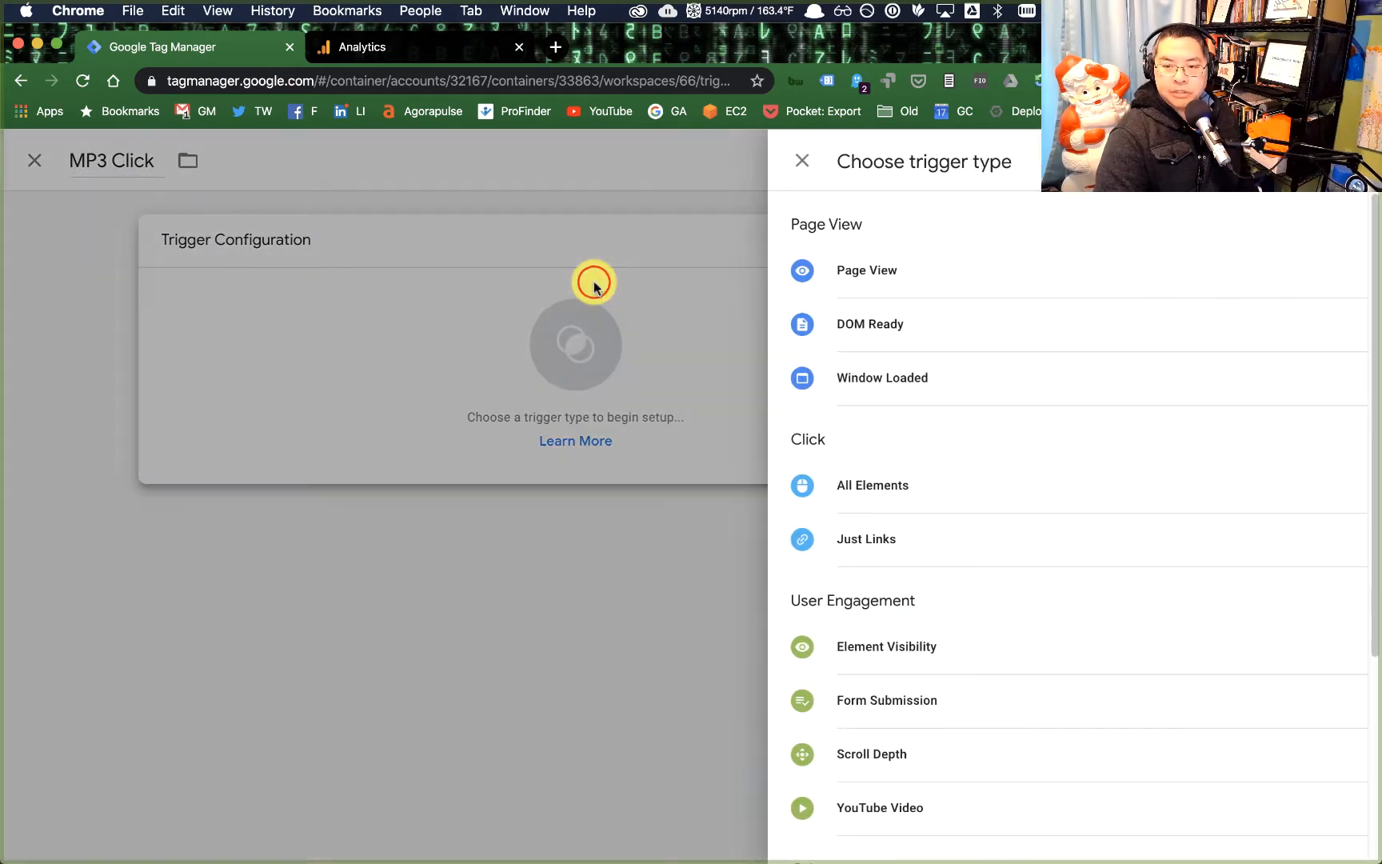
left_click(874, 543)
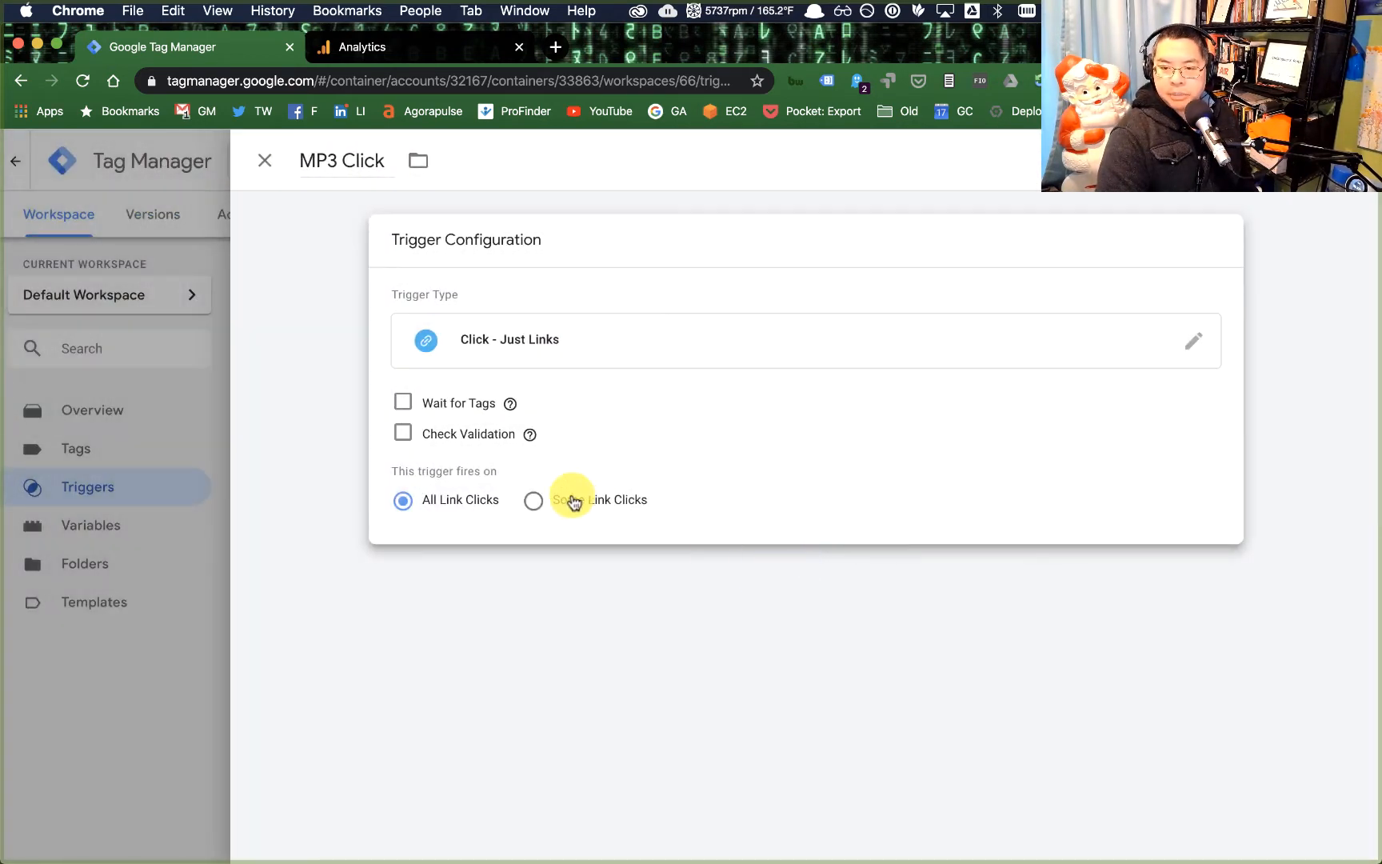
left_click(572, 501)
Step: Add the firing condition Click URL matches RegEx (ignore case) "\.mp3$" and save the trigger
left_click(519, 577)
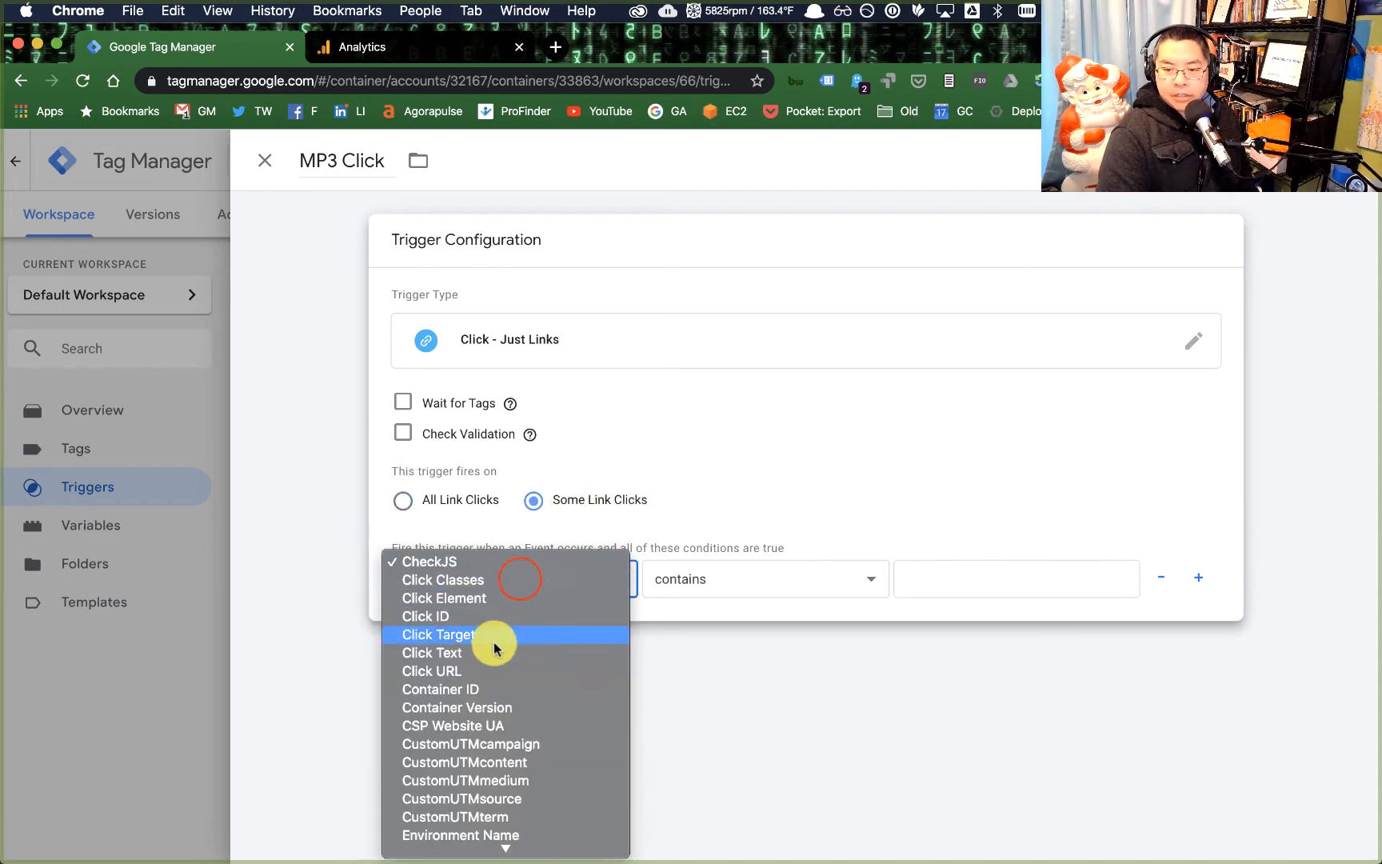
left_click(502, 670)
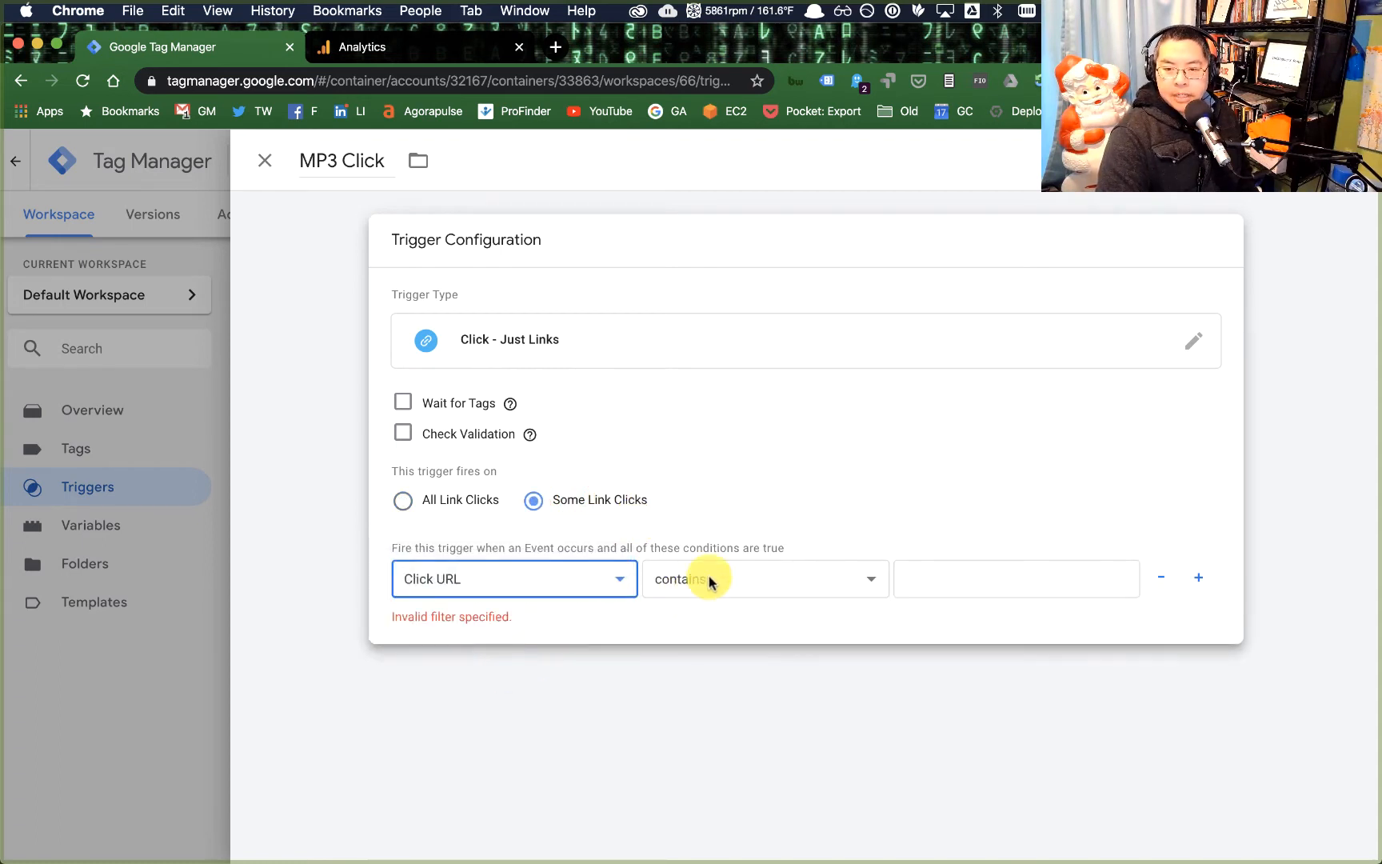
left_click(707, 579)
scroll(796, 640, "down", 1)
left_click(799, 640)
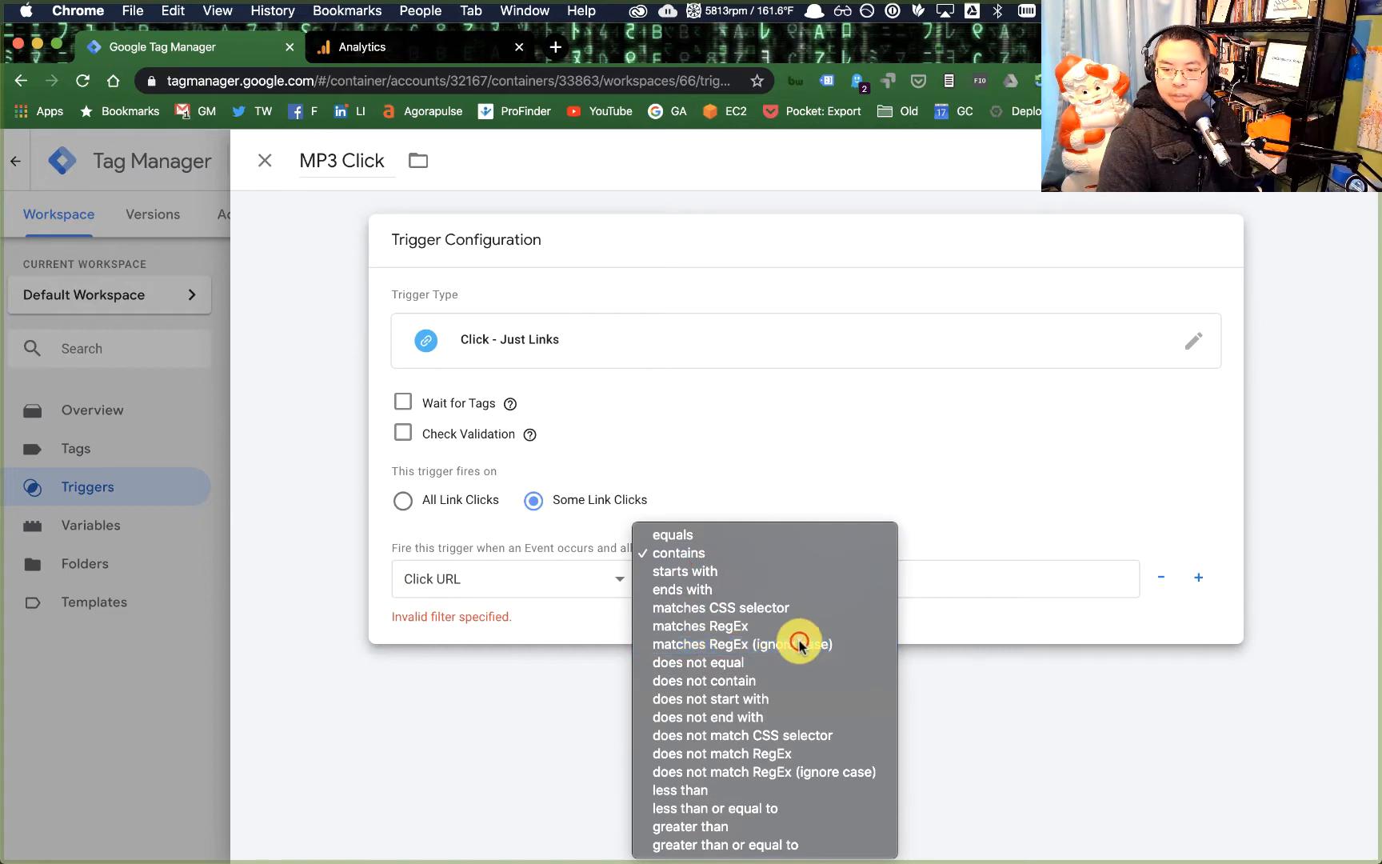
left_click(956, 587)
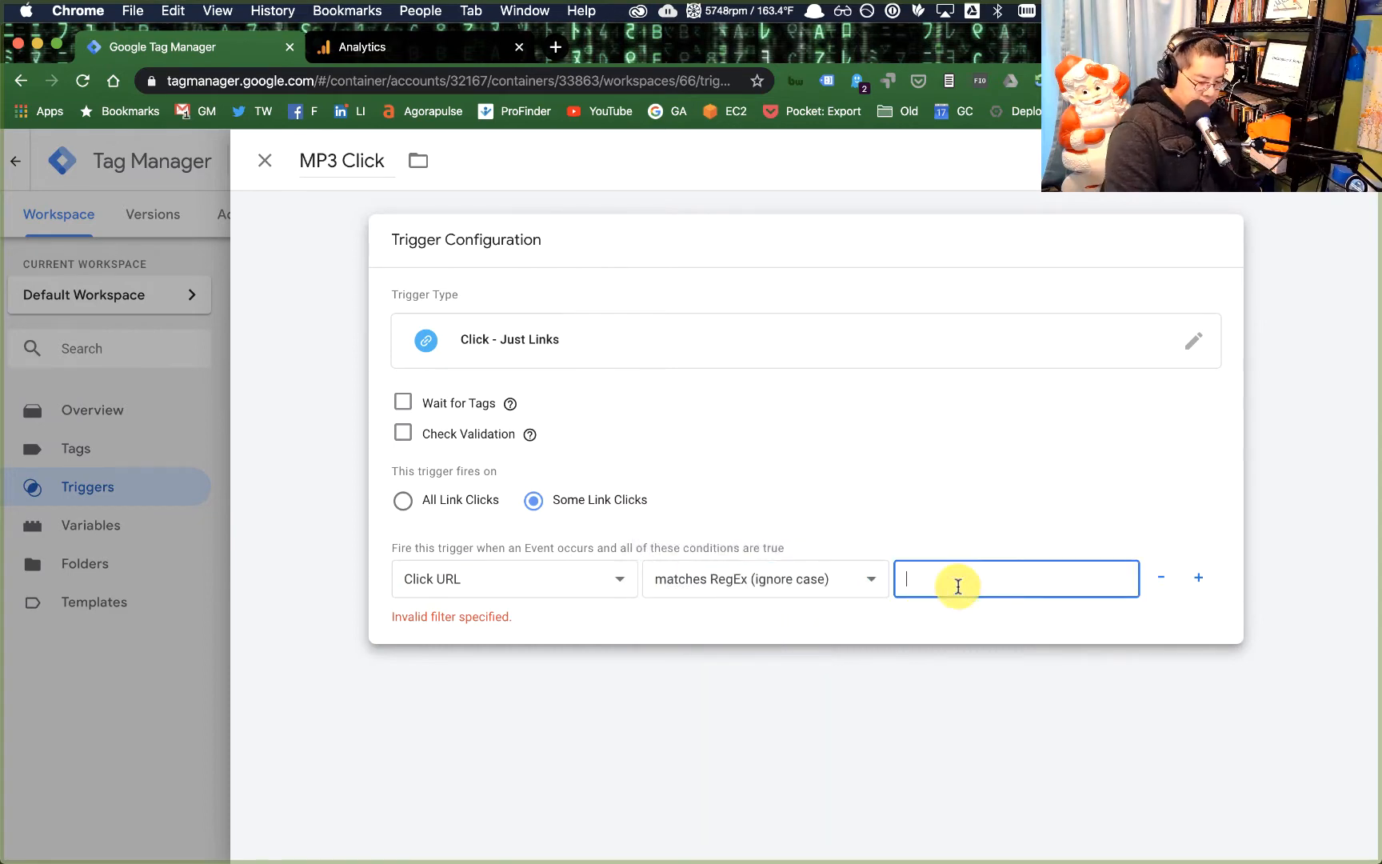
type("\\.$")
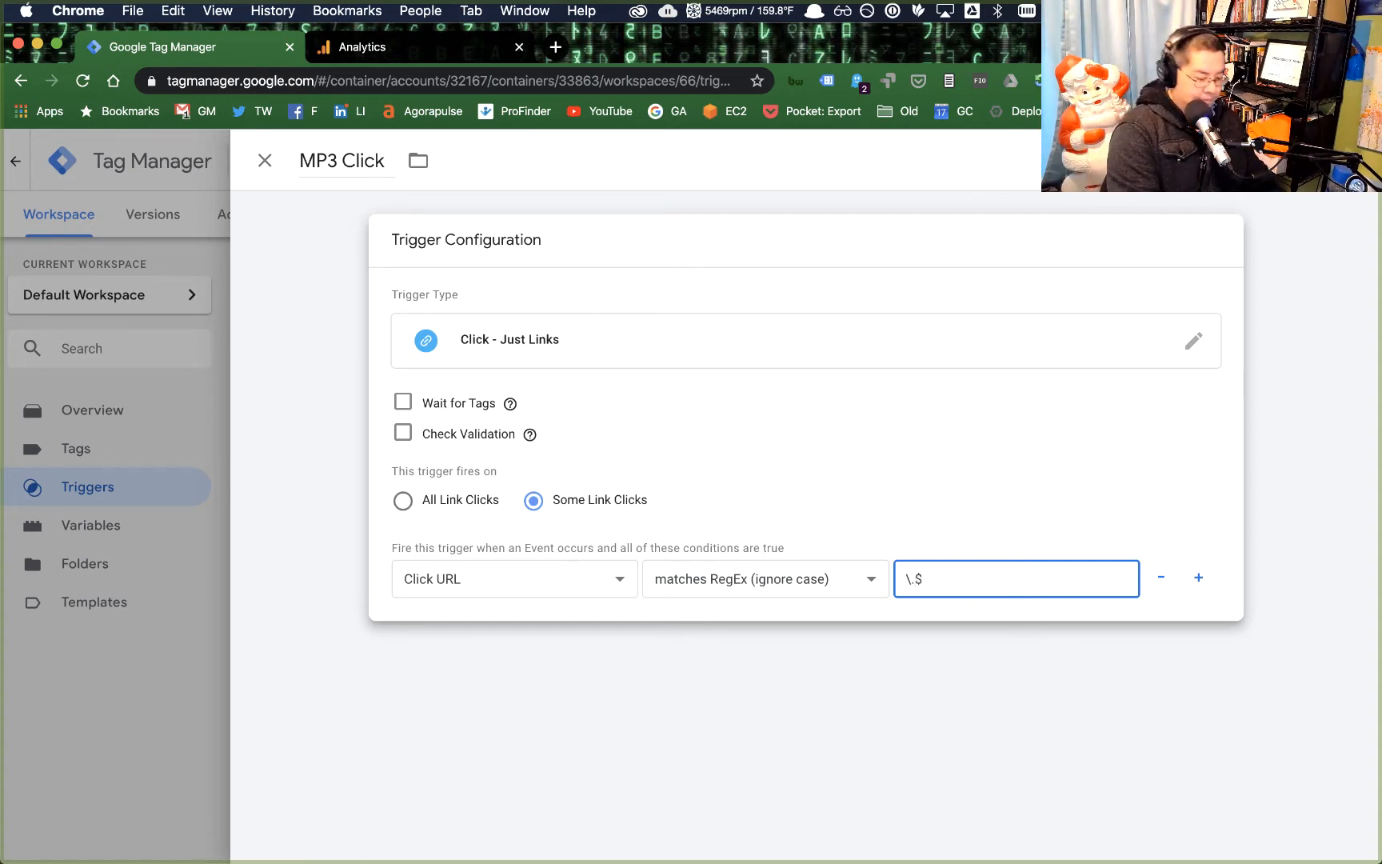
type("mp3")
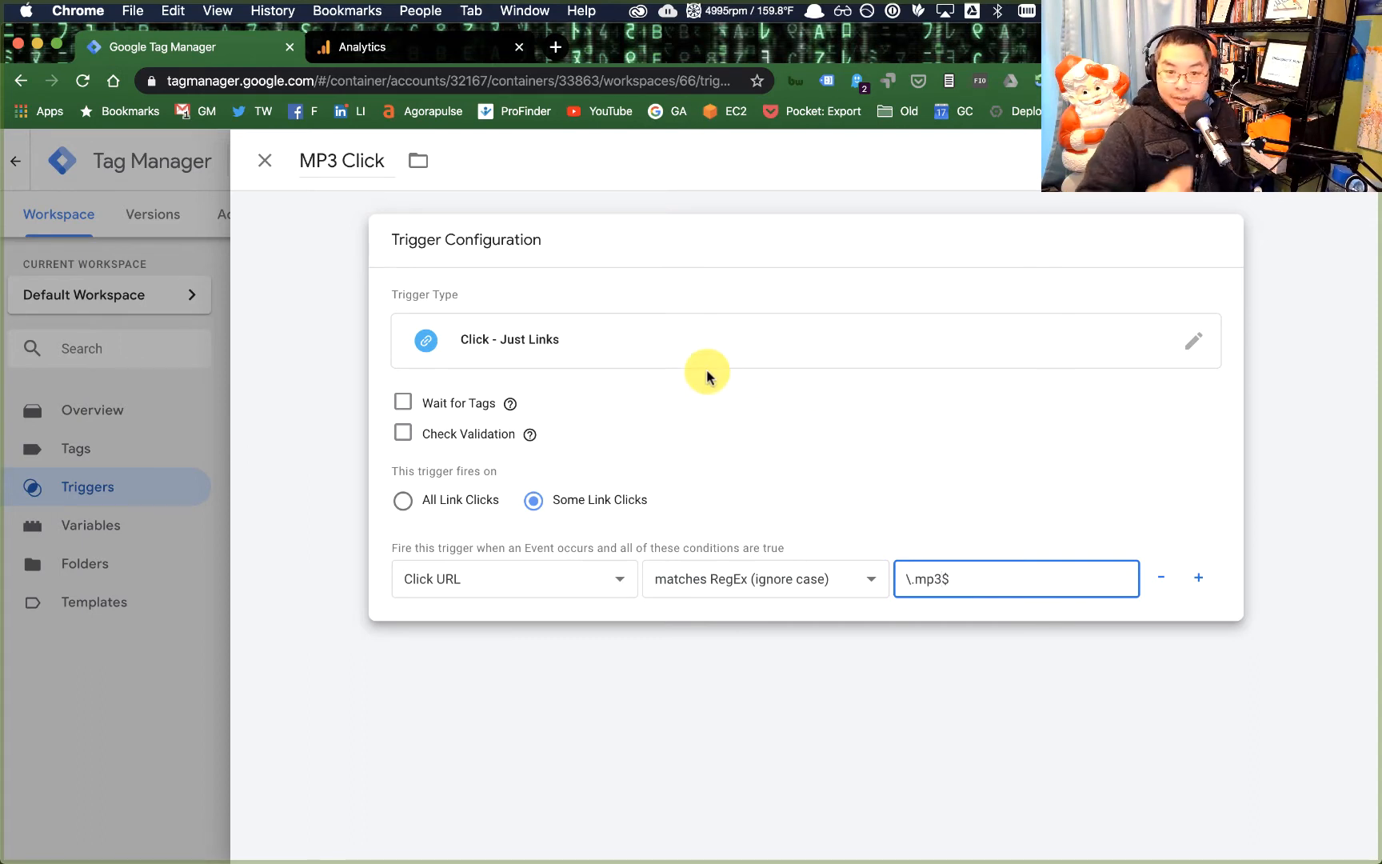
key("Delete")
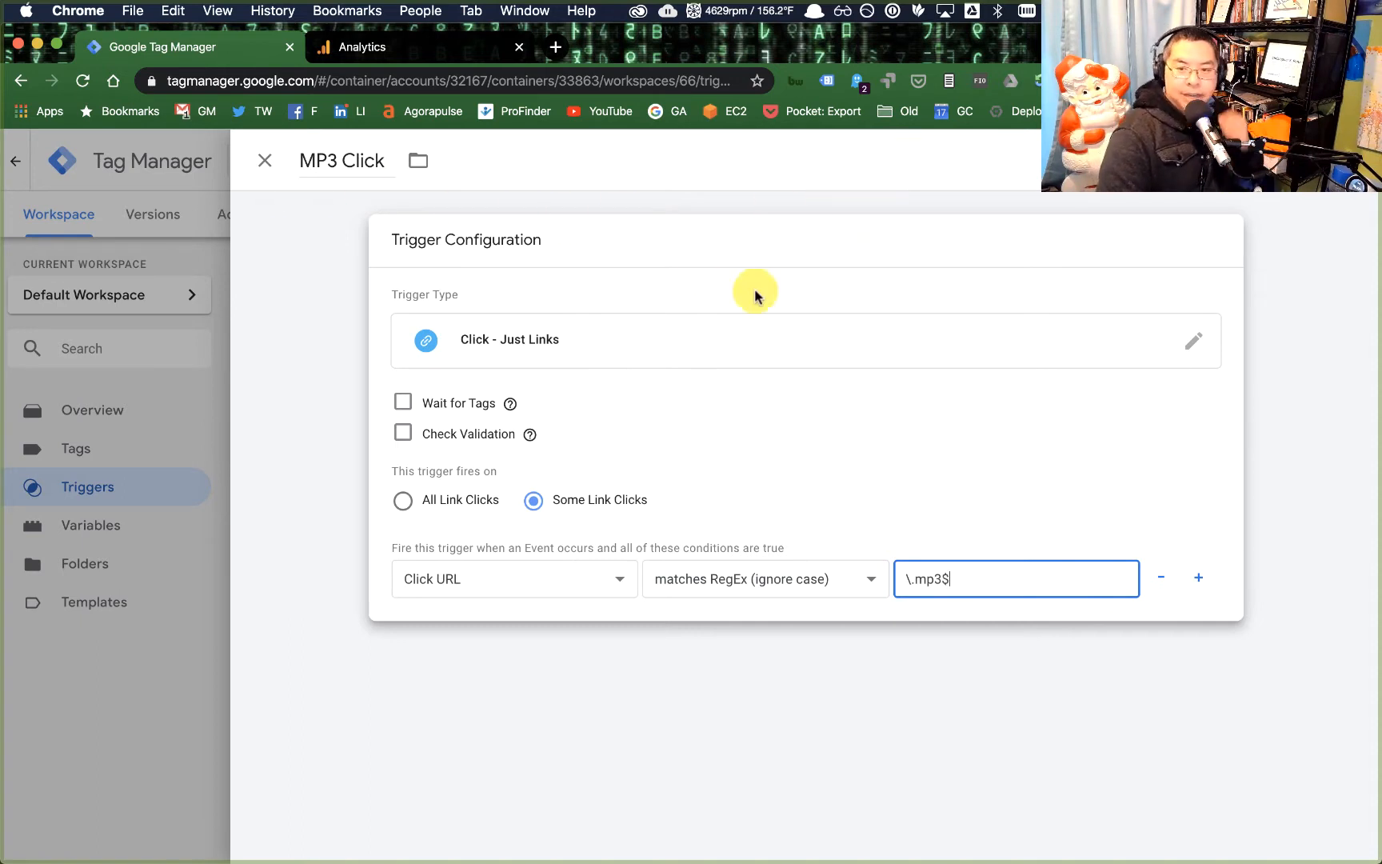
left_click(1296, 160)
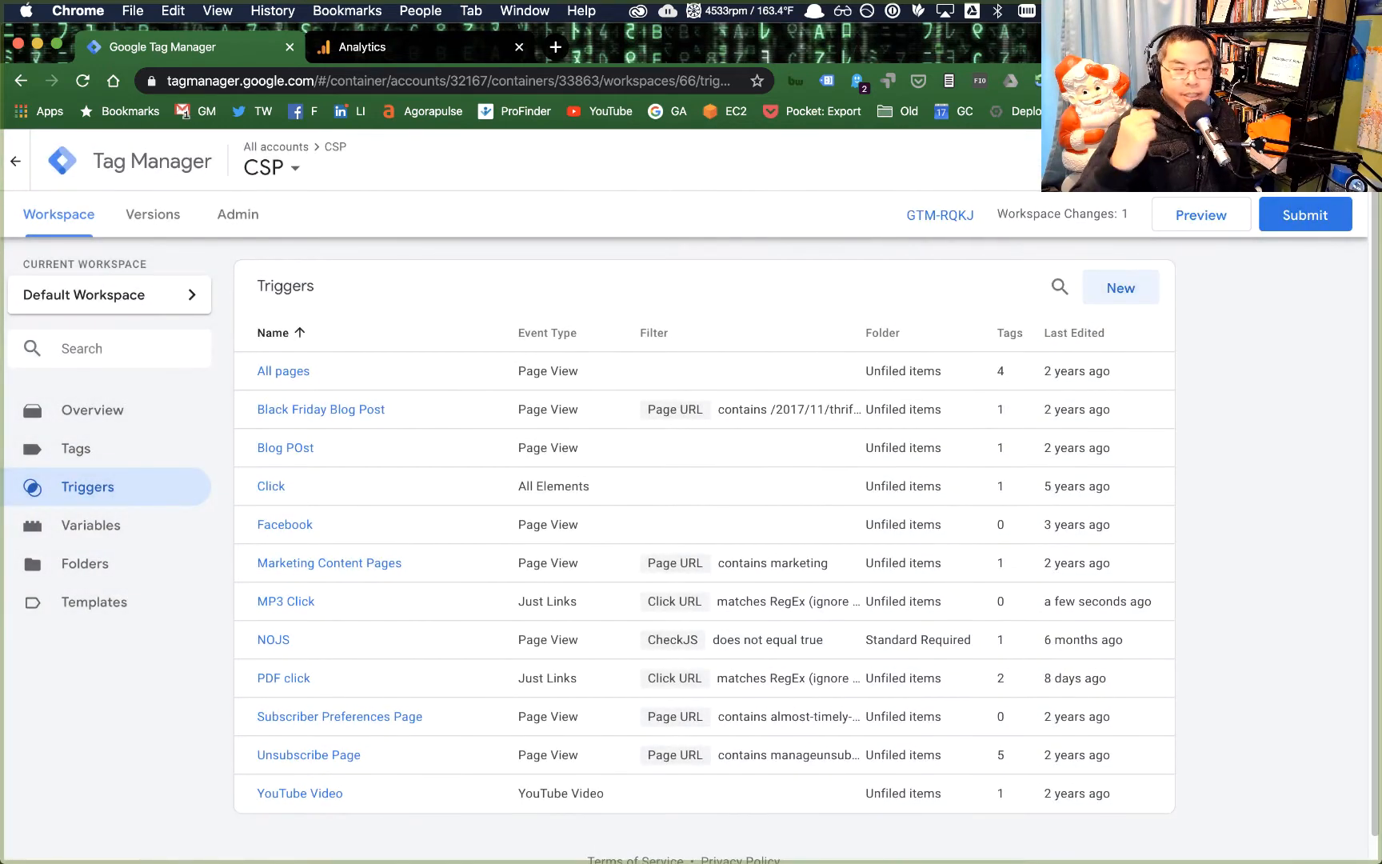
Step: Create a new tag named "GA MP3 VPV"
left_click(158, 454)
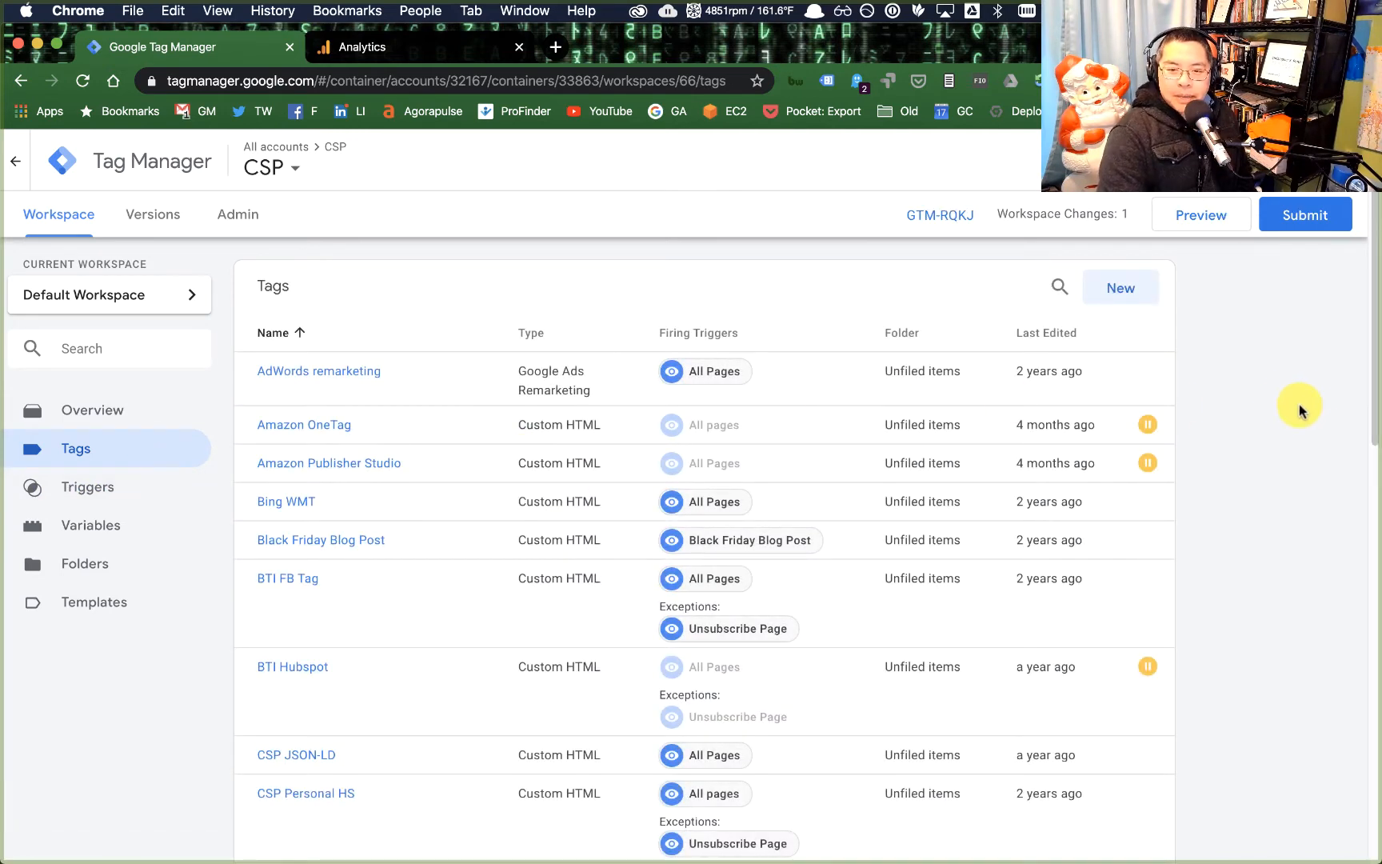
left_click(1130, 289)
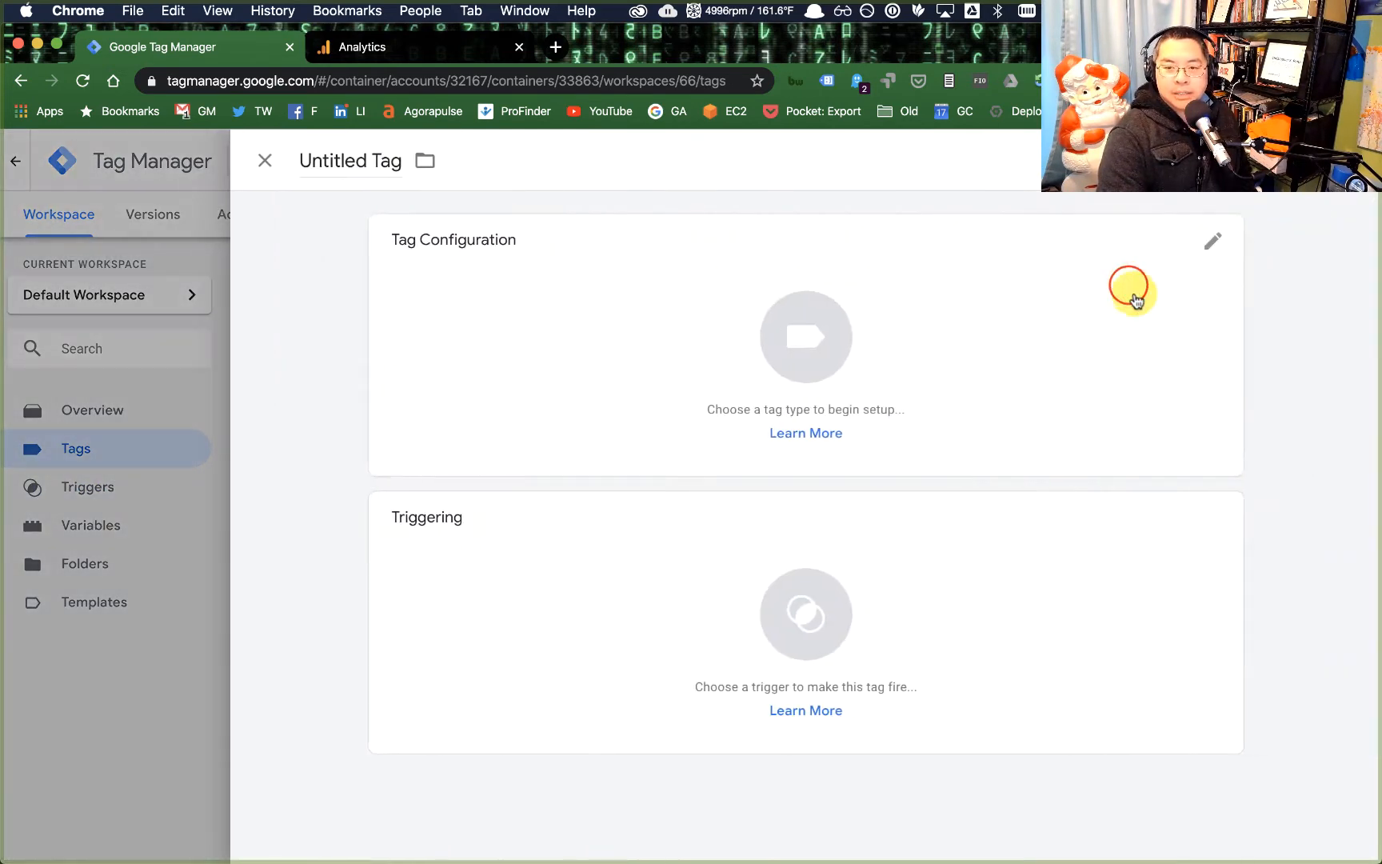
left_click_drag(300, 160, 348, 158)
type("G")
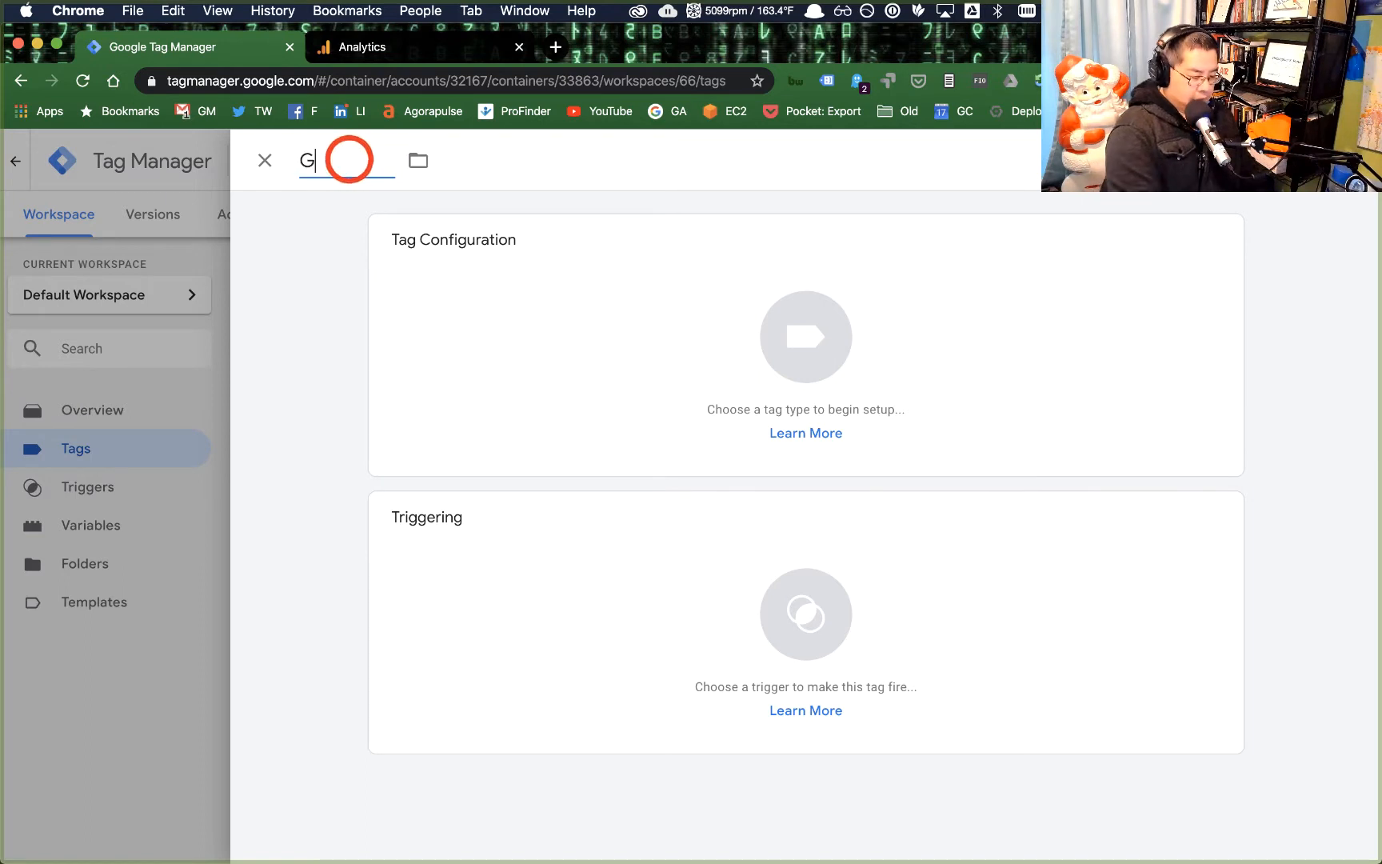
type("A MP3")
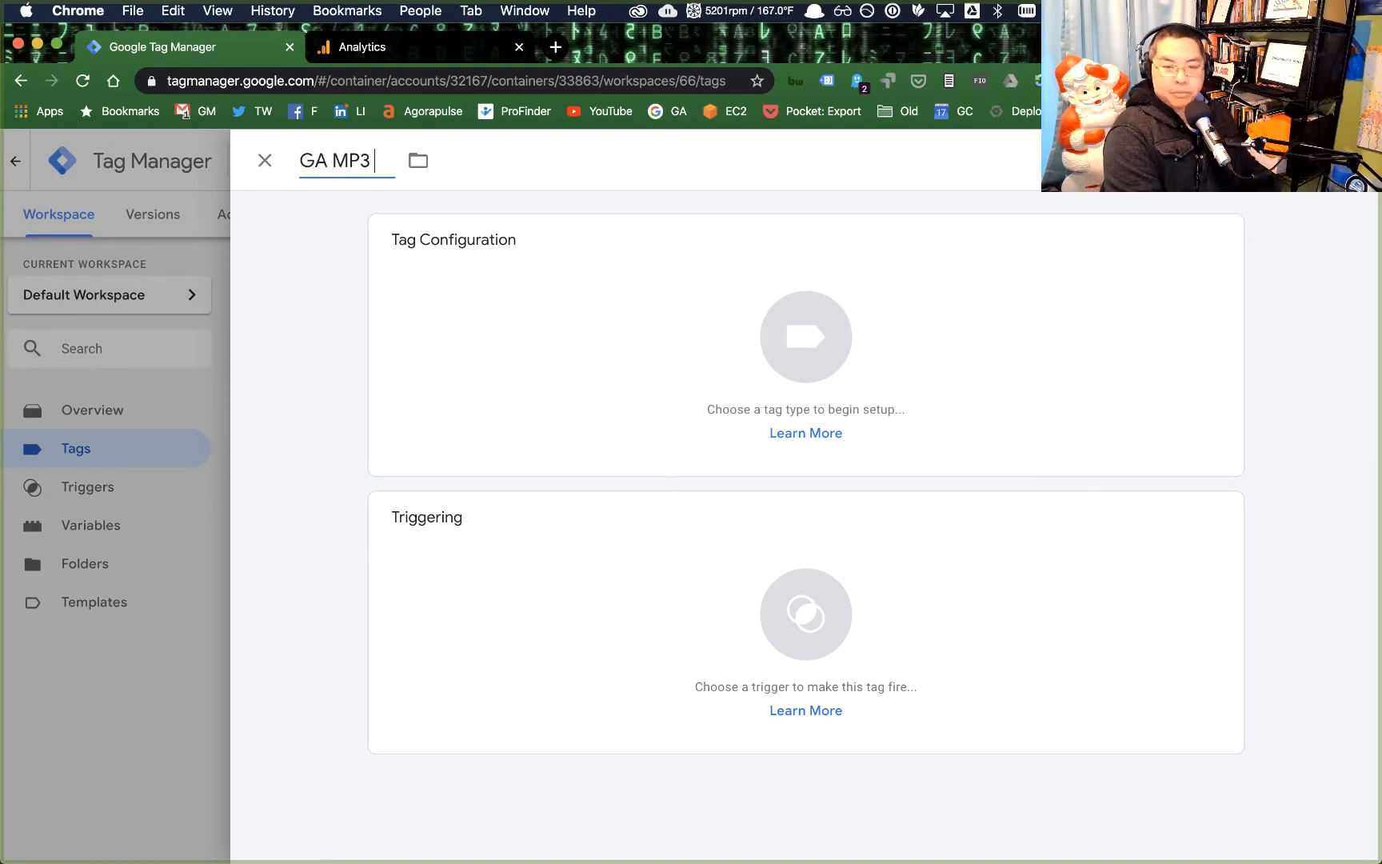
type(" VPV")
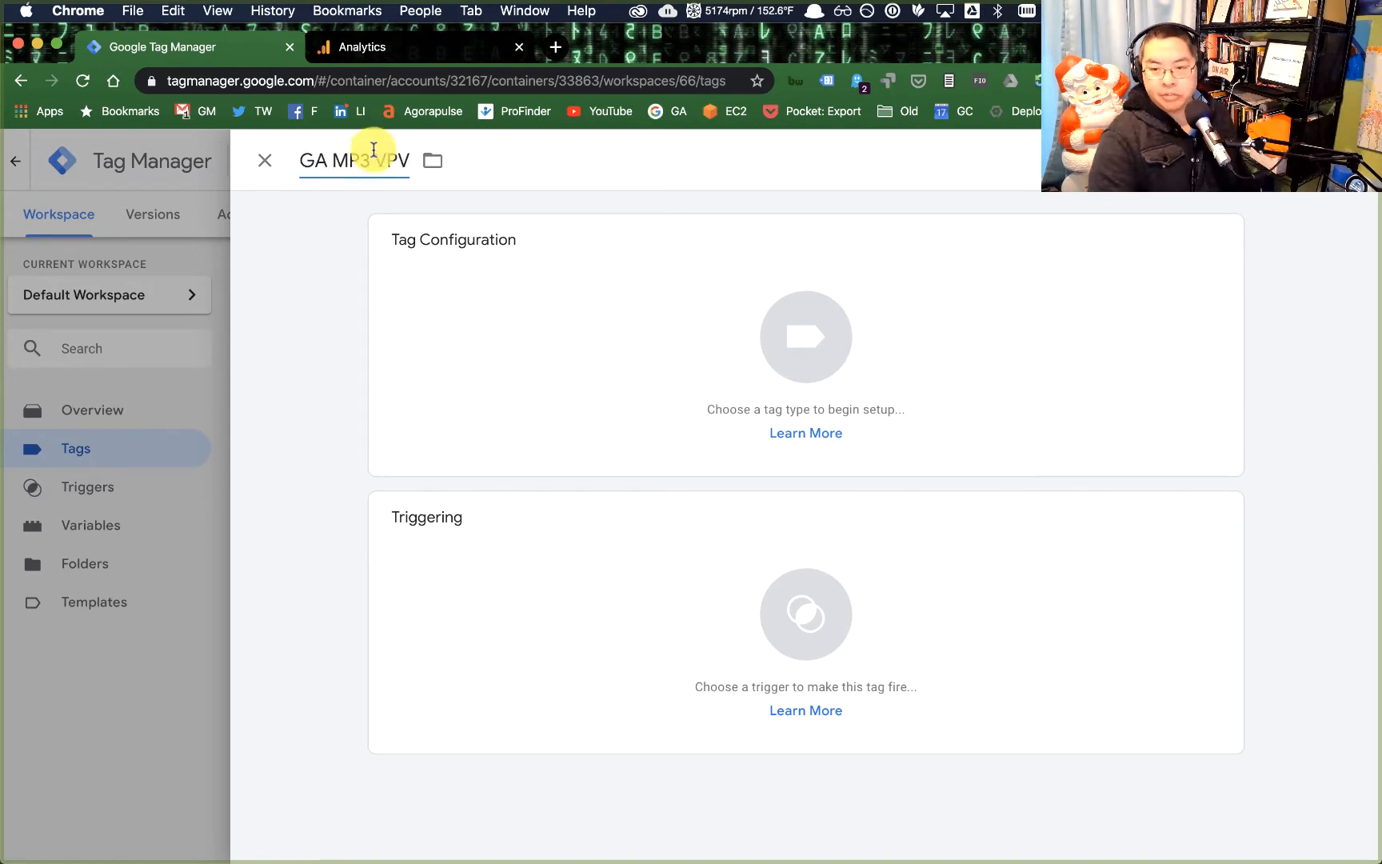
Step: Configure the tag as Google Analytics: Universal Analytics with Page View tracking and the {{CSP Website UA}} settings variable, and expand its advanced settings
left_click(765, 322)
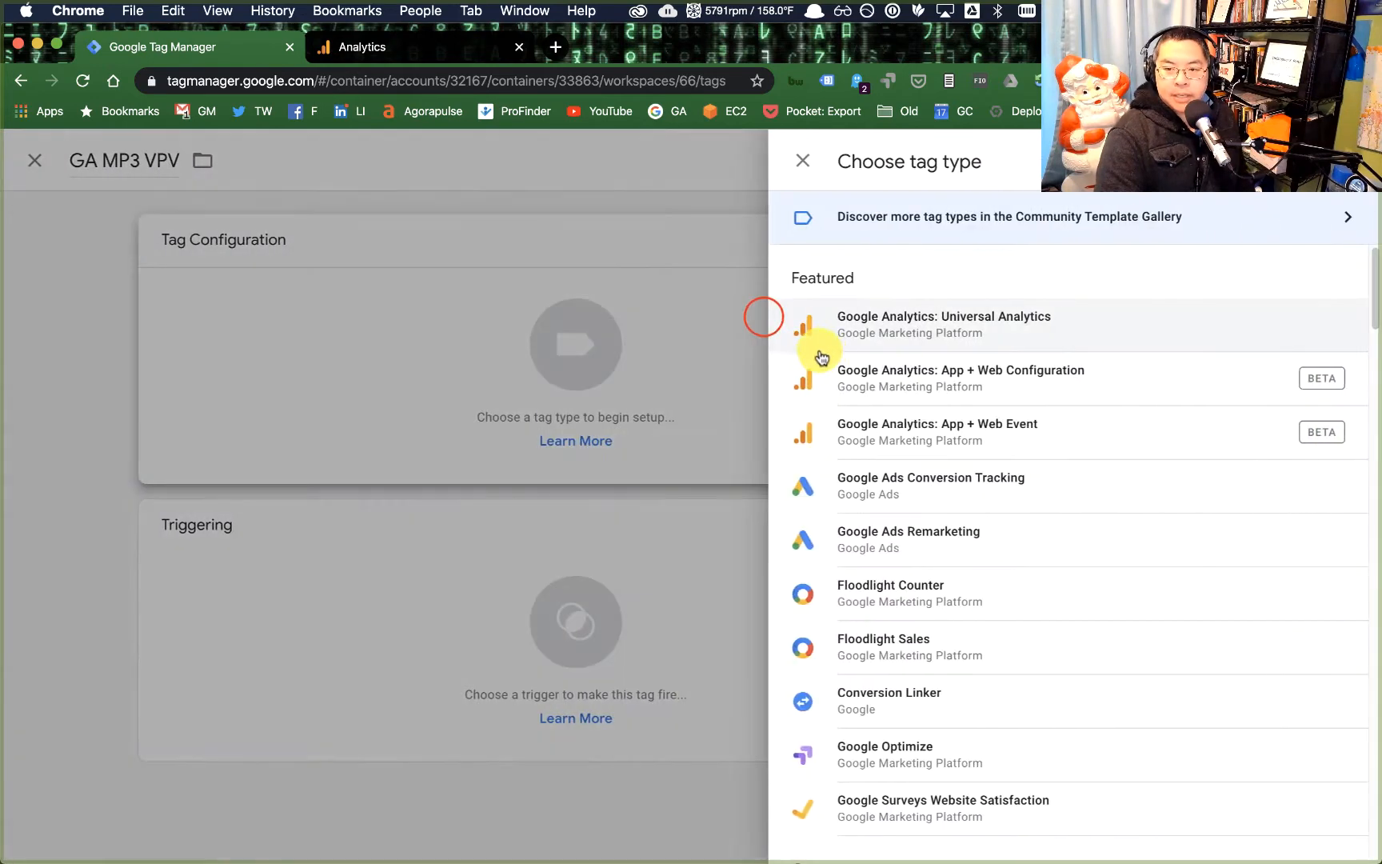
left_click(1092, 312)
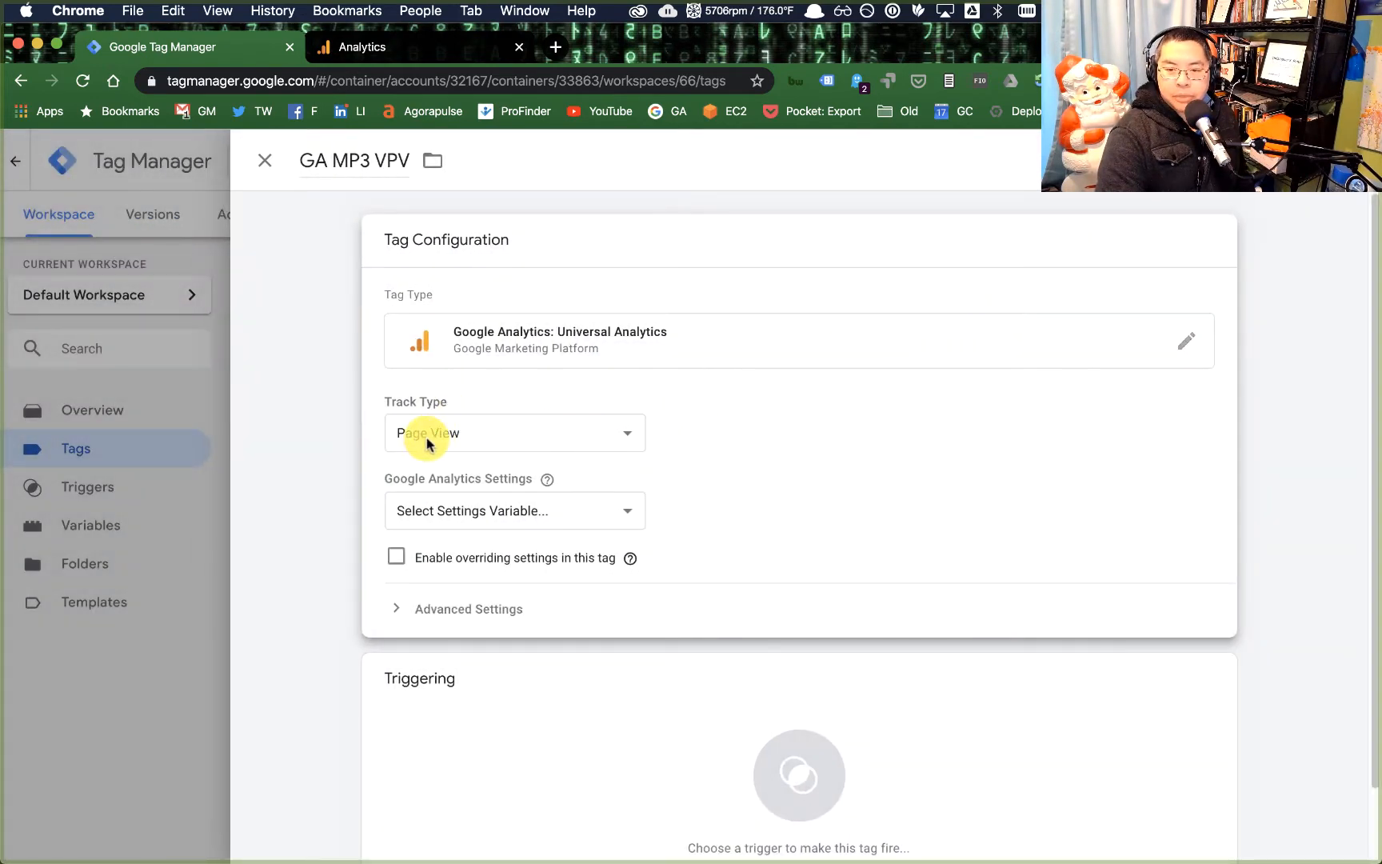
mouse_move(547, 479)
left_click(583, 516)
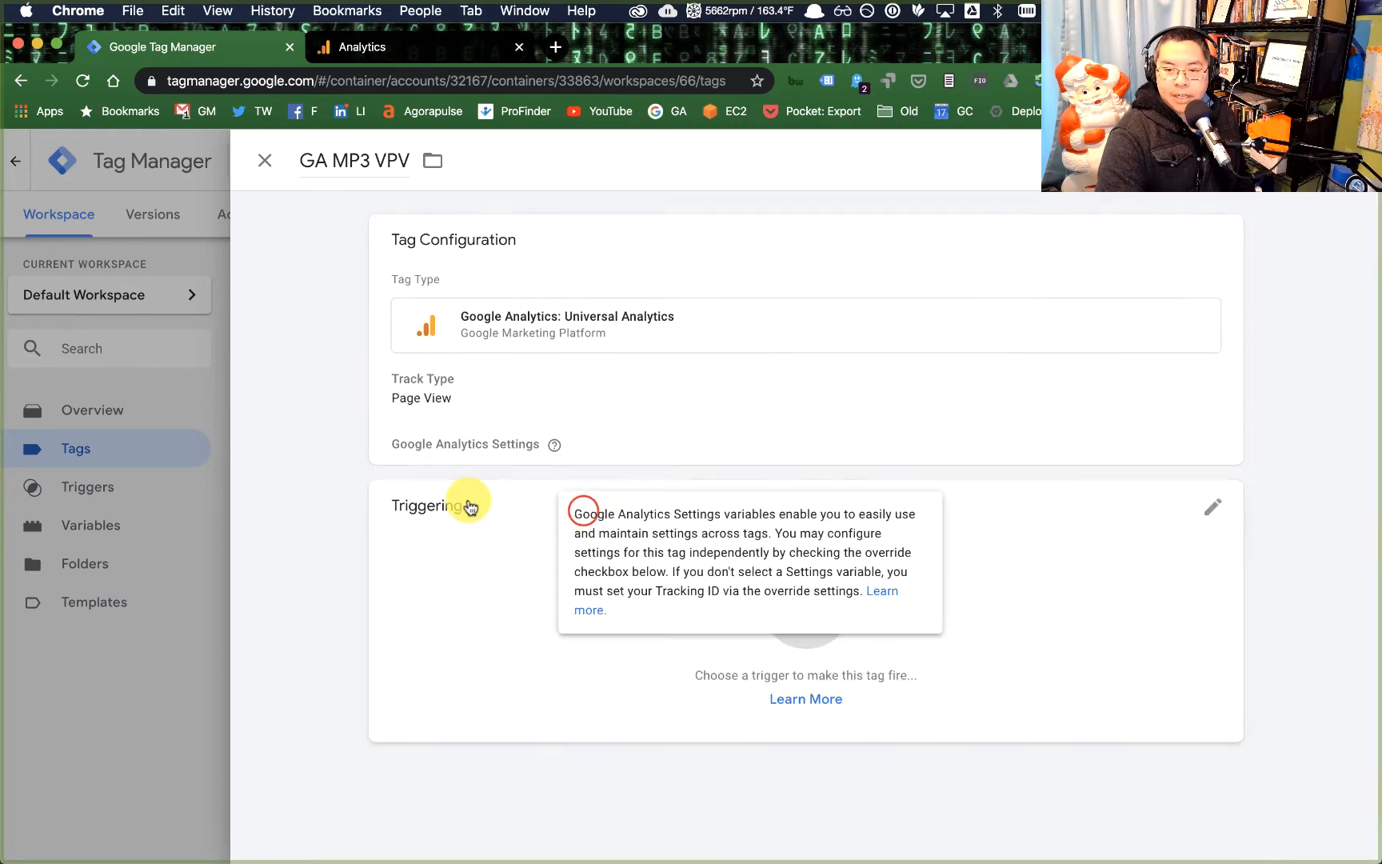
left_click(466, 433)
left_click(470, 498)
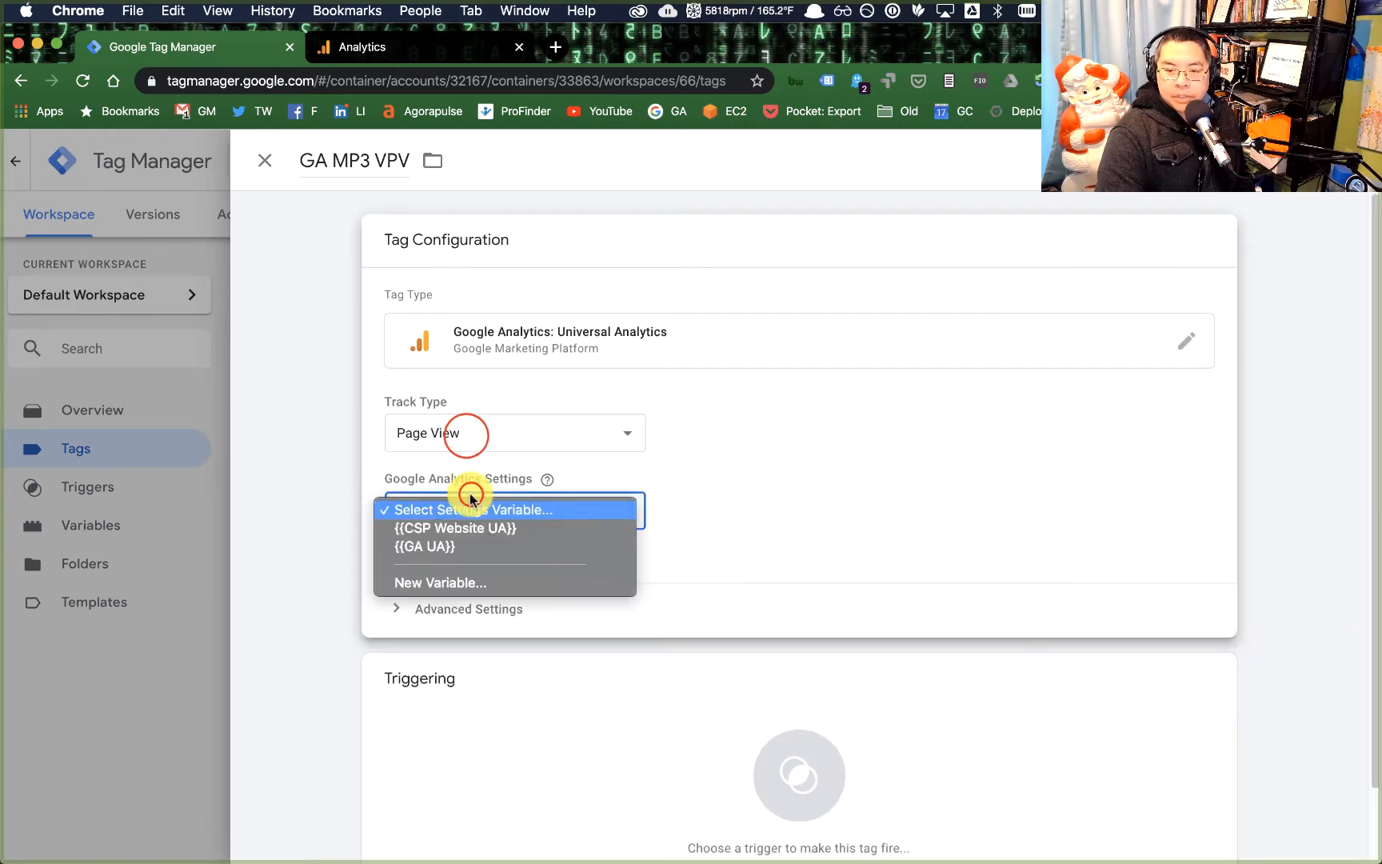
left_click(531, 531)
left_click(441, 607)
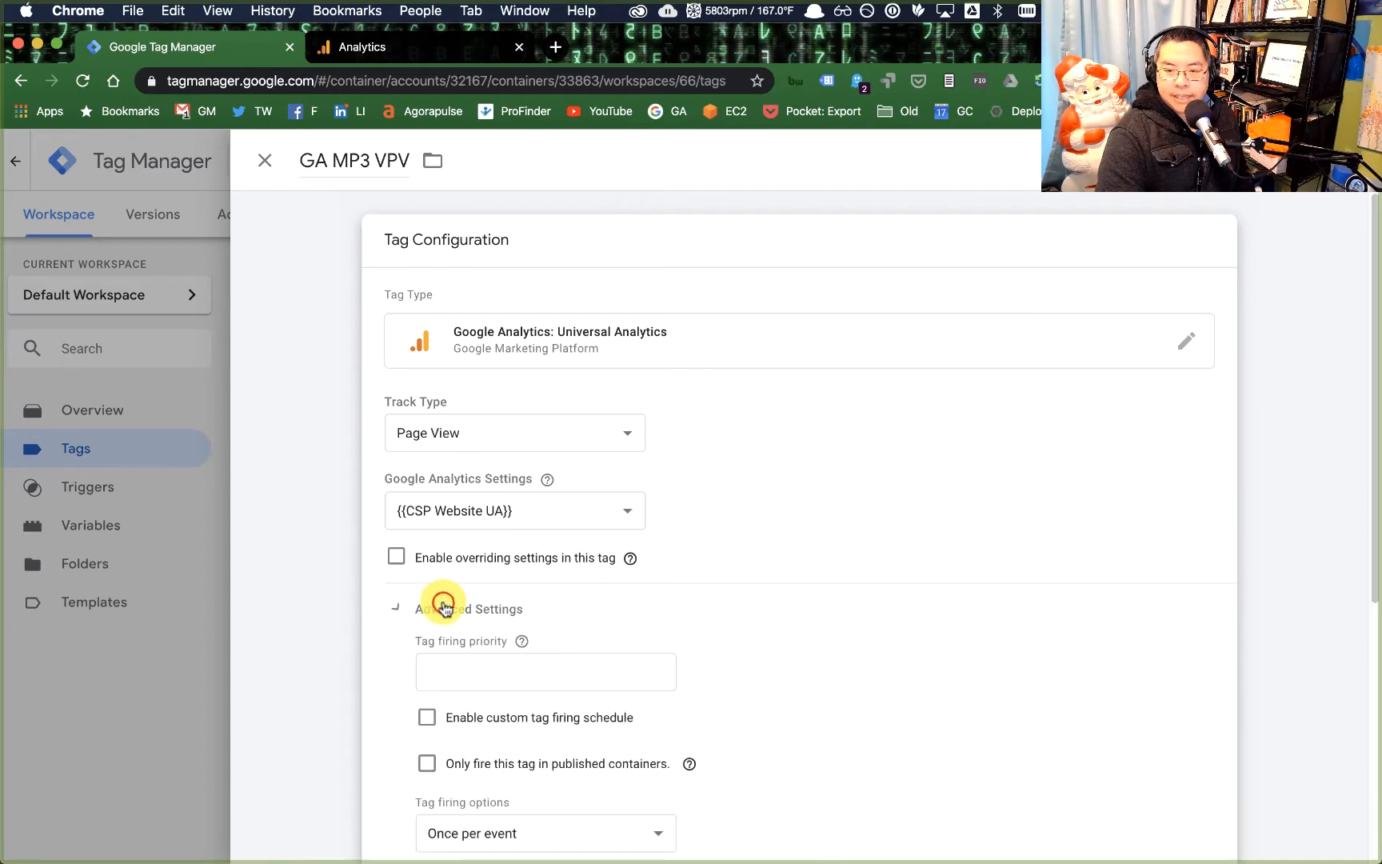
Step: Enable overriding settings in the GA MP3 VPV tag and add a field to set named "page"
left_click(395, 558)
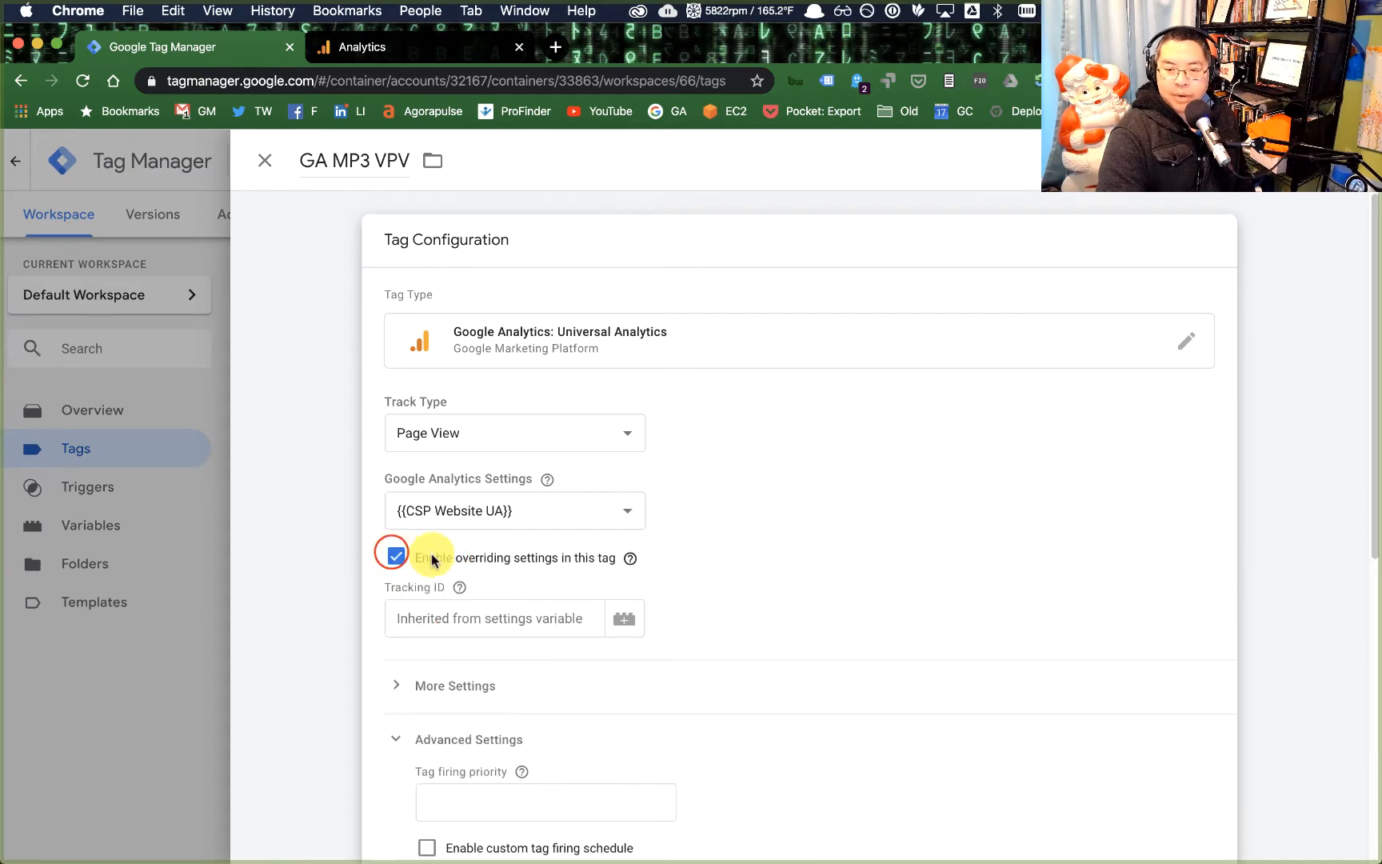
scroll(435, 531, "down", 3)
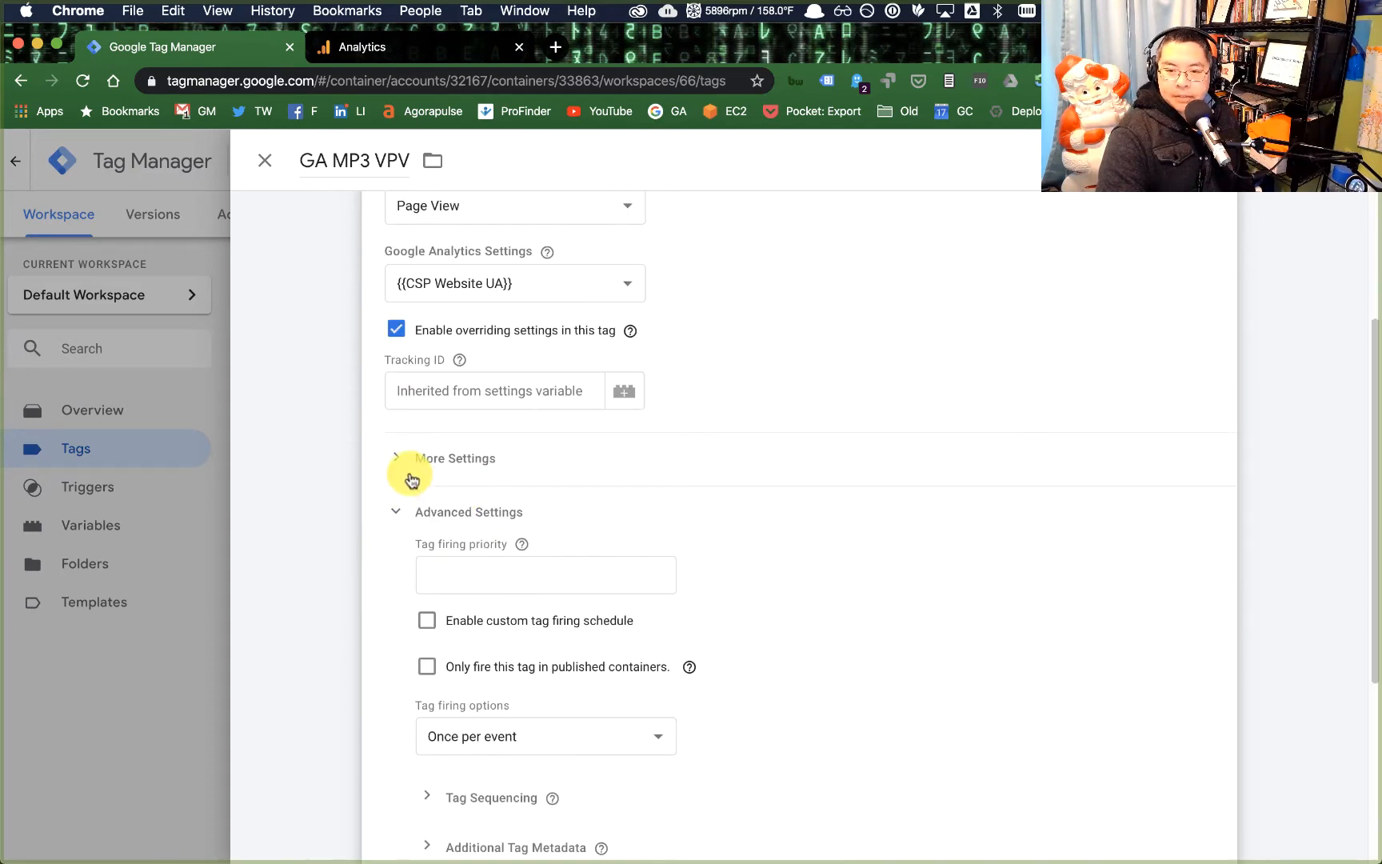
left_click(398, 459)
left_click(397, 459)
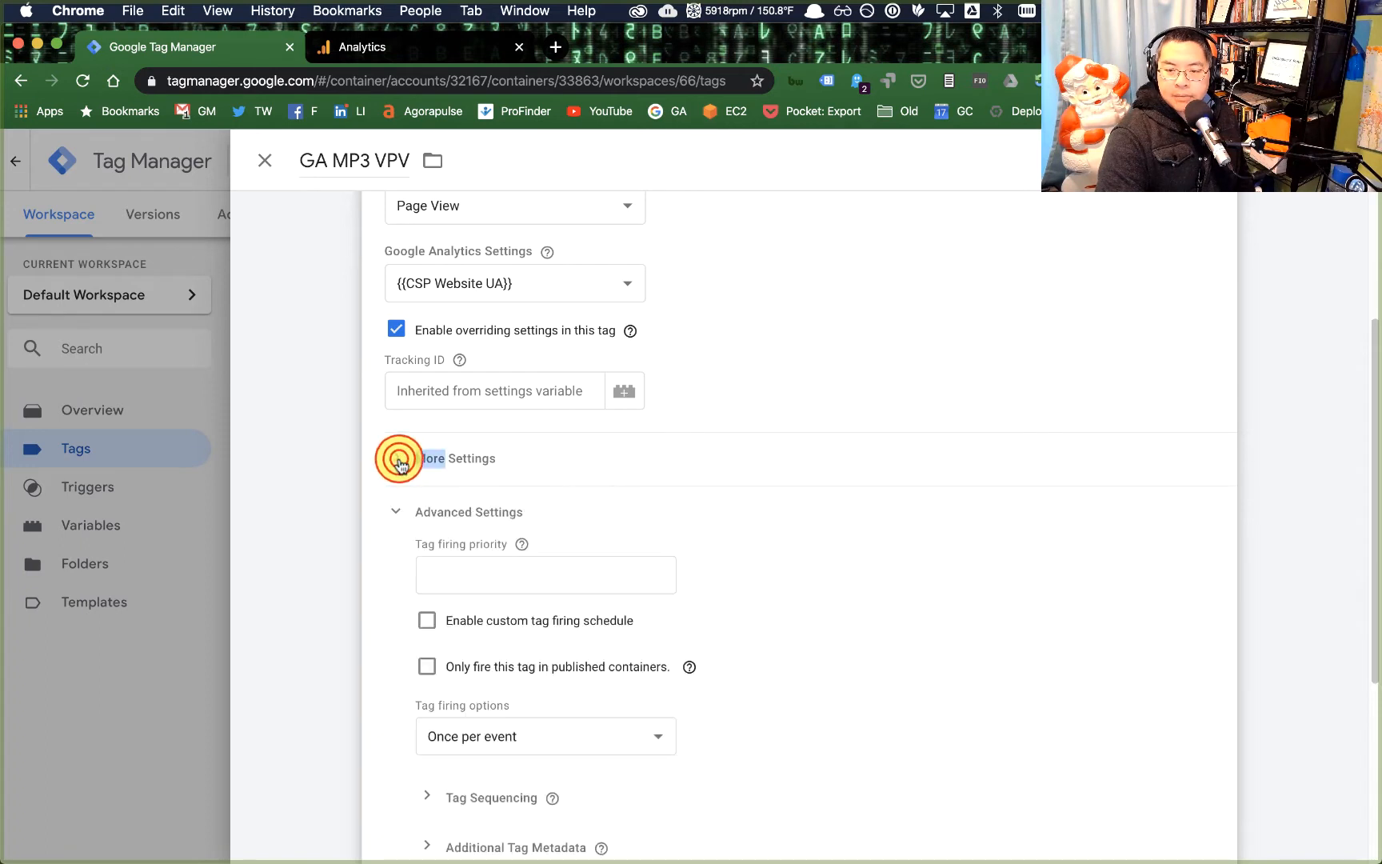
left_click(398, 459)
left_click(428, 505)
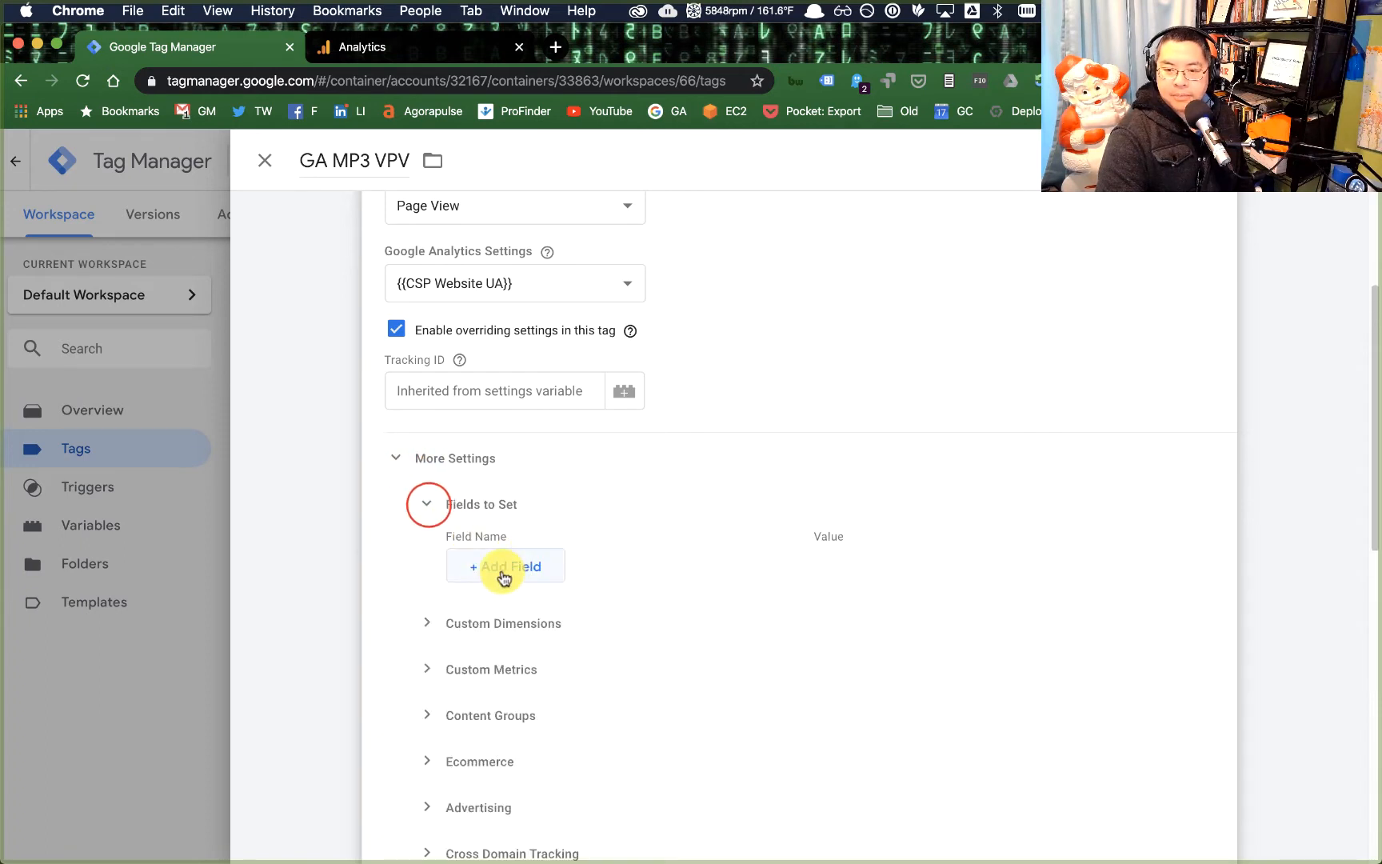
left_click(503, 568)
left_click(560, 572)
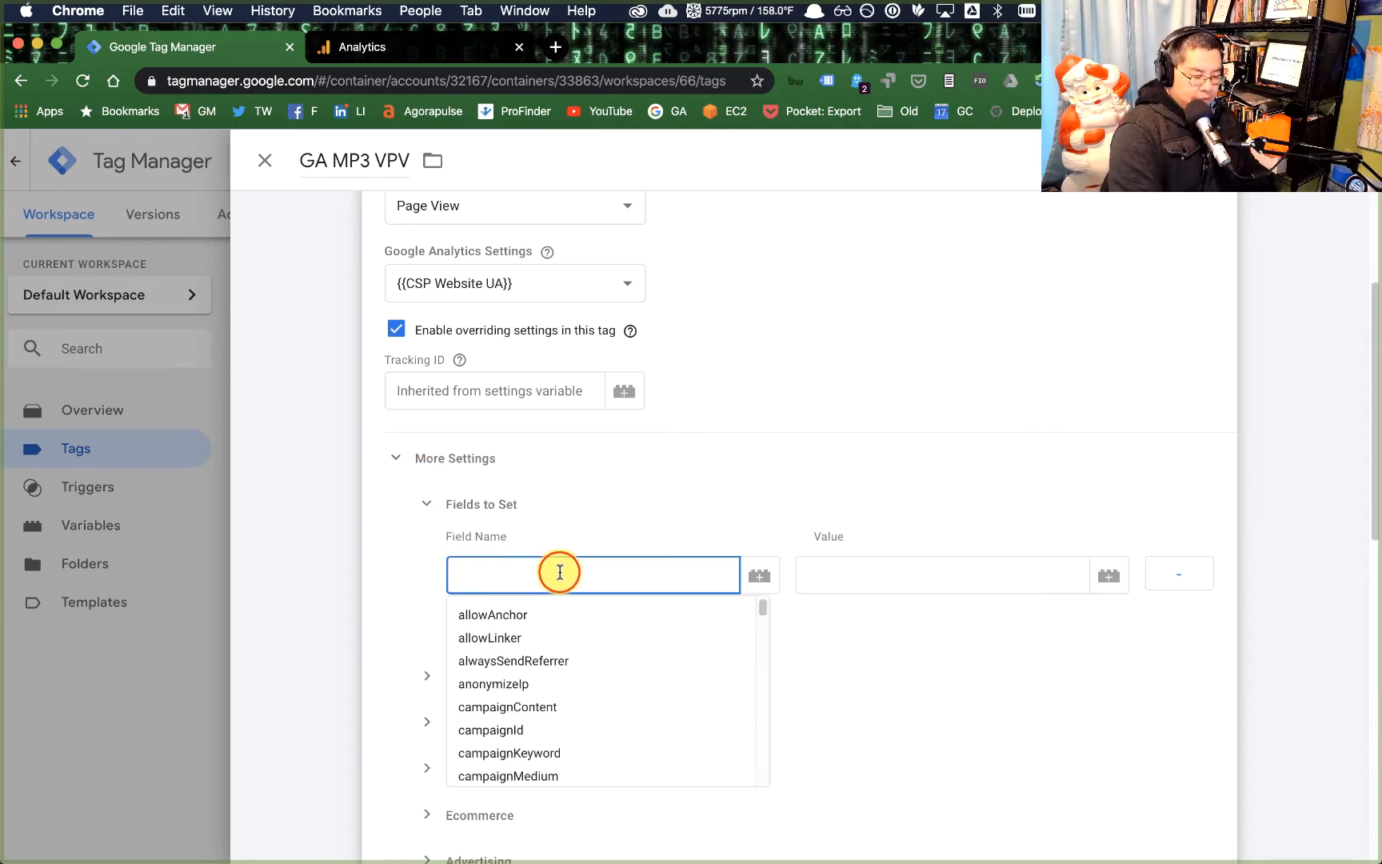
type("page")
Step: Set the value of the page field to the {{Click URL}} variable
left_click(982, 570)
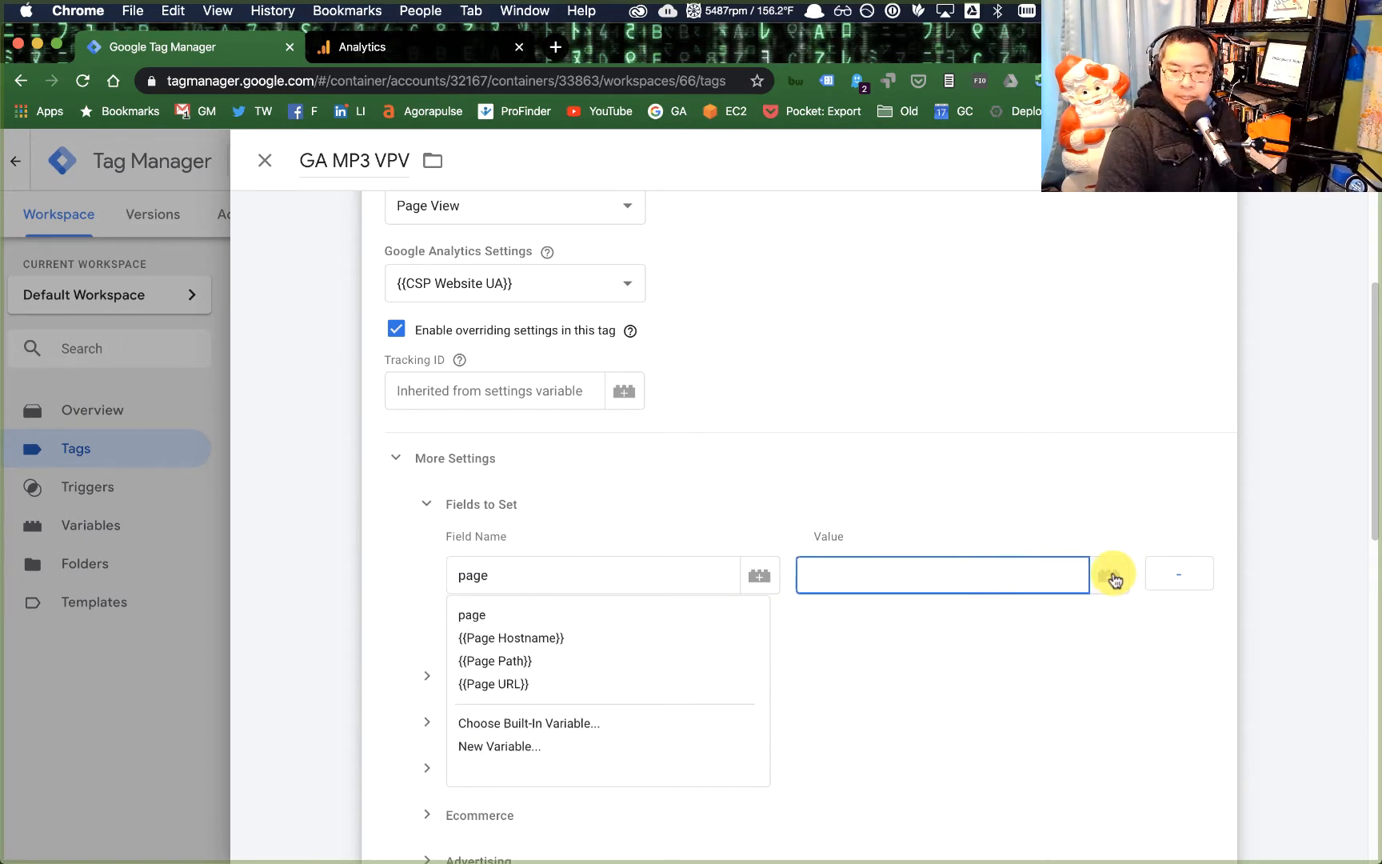
left_click(1009, 637)
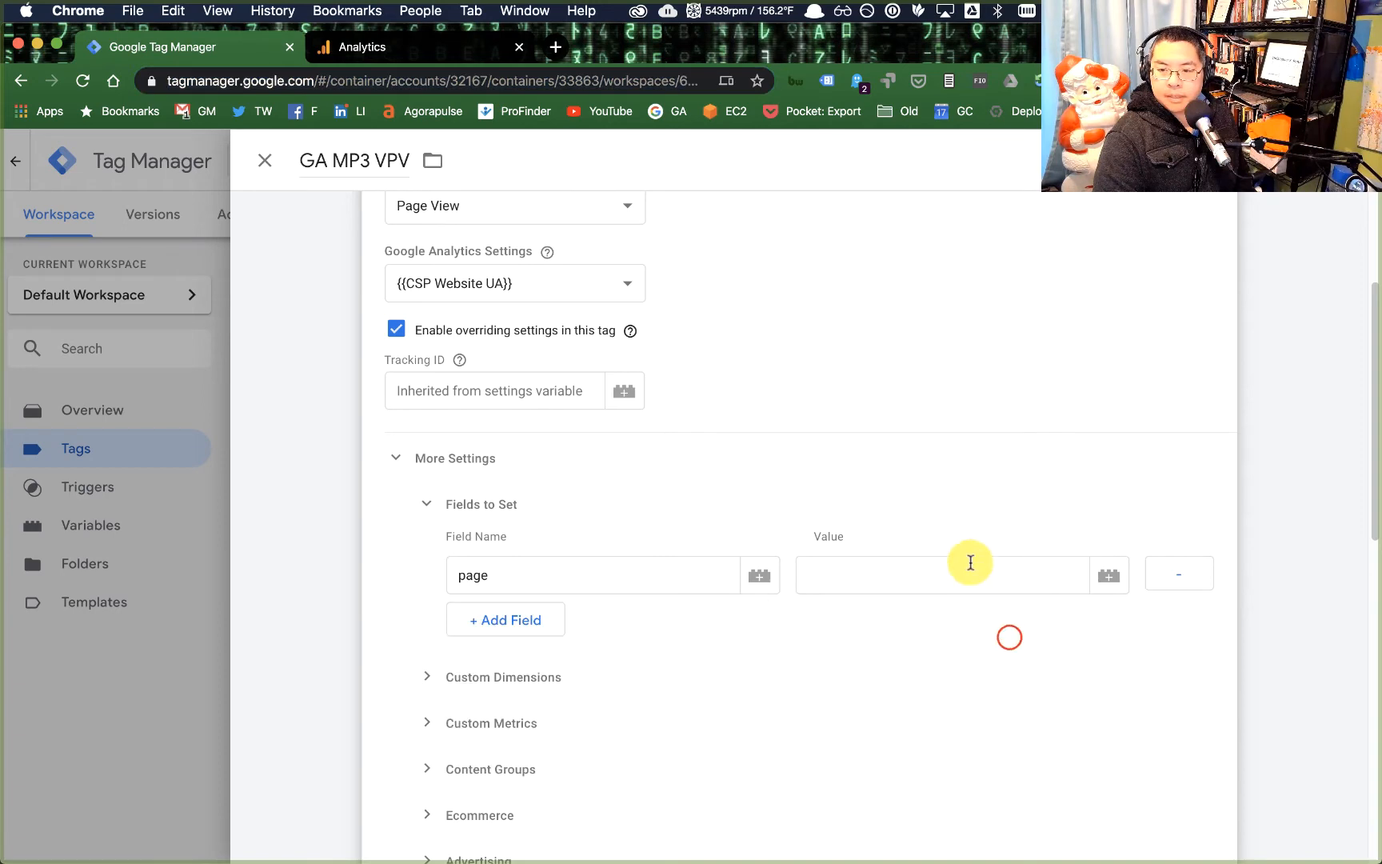
left_click(970, 563)
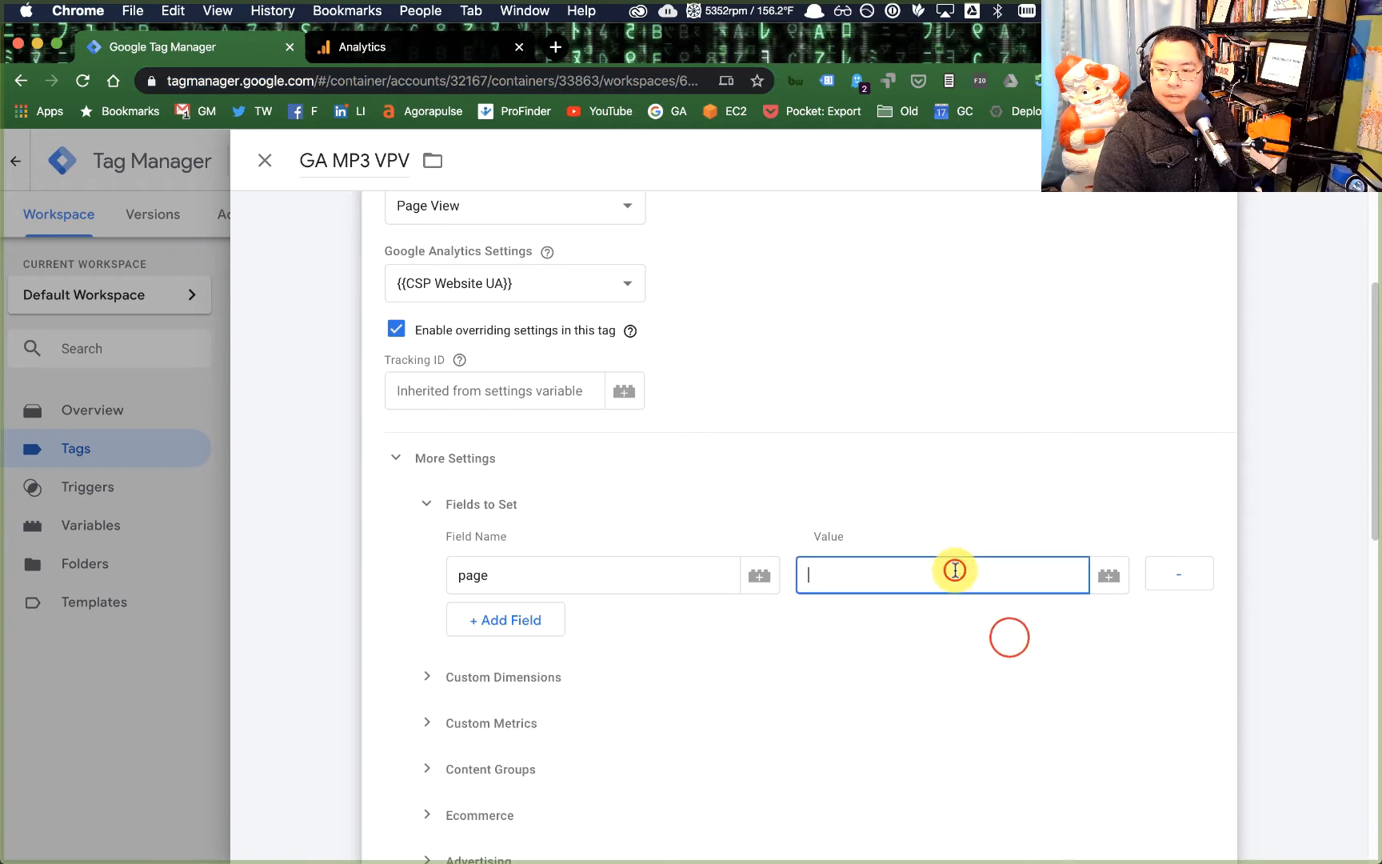
left_click(1107, 577)
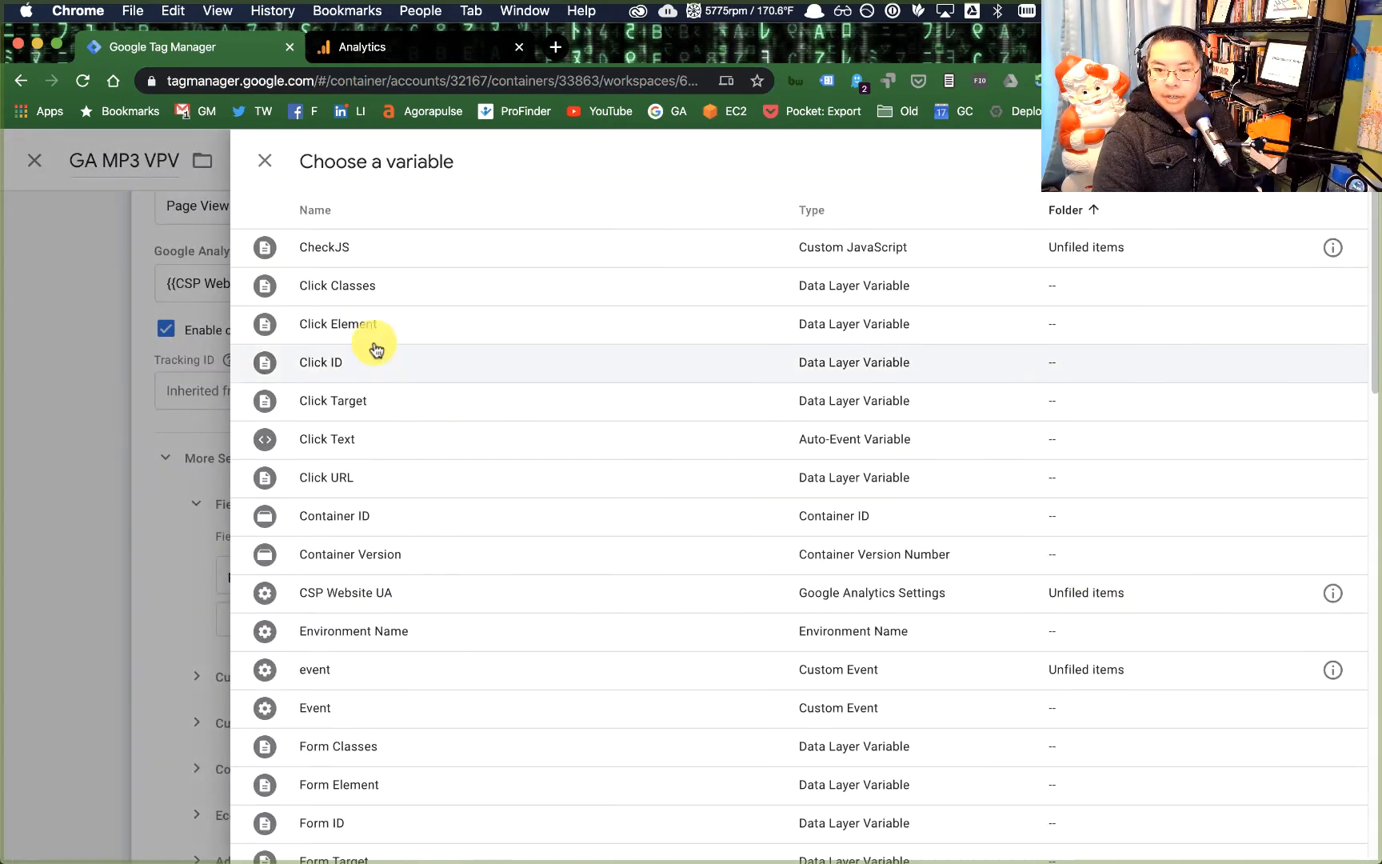
left_click(340, 477)
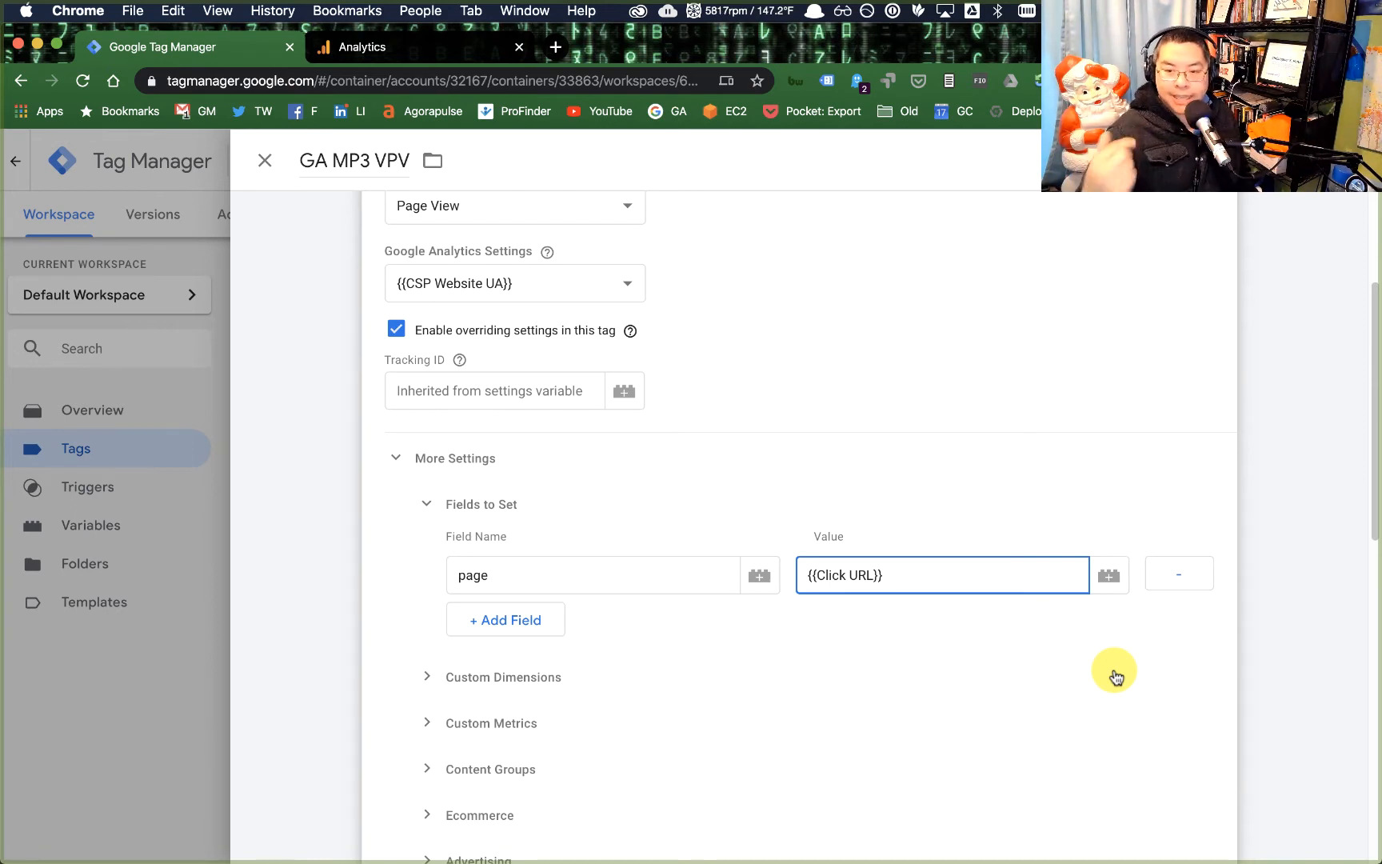
Step: Assign the MP3 Click trigger to the GA MP3 VPV tag and save the tag
scroll(1104, 663, "down", 10)
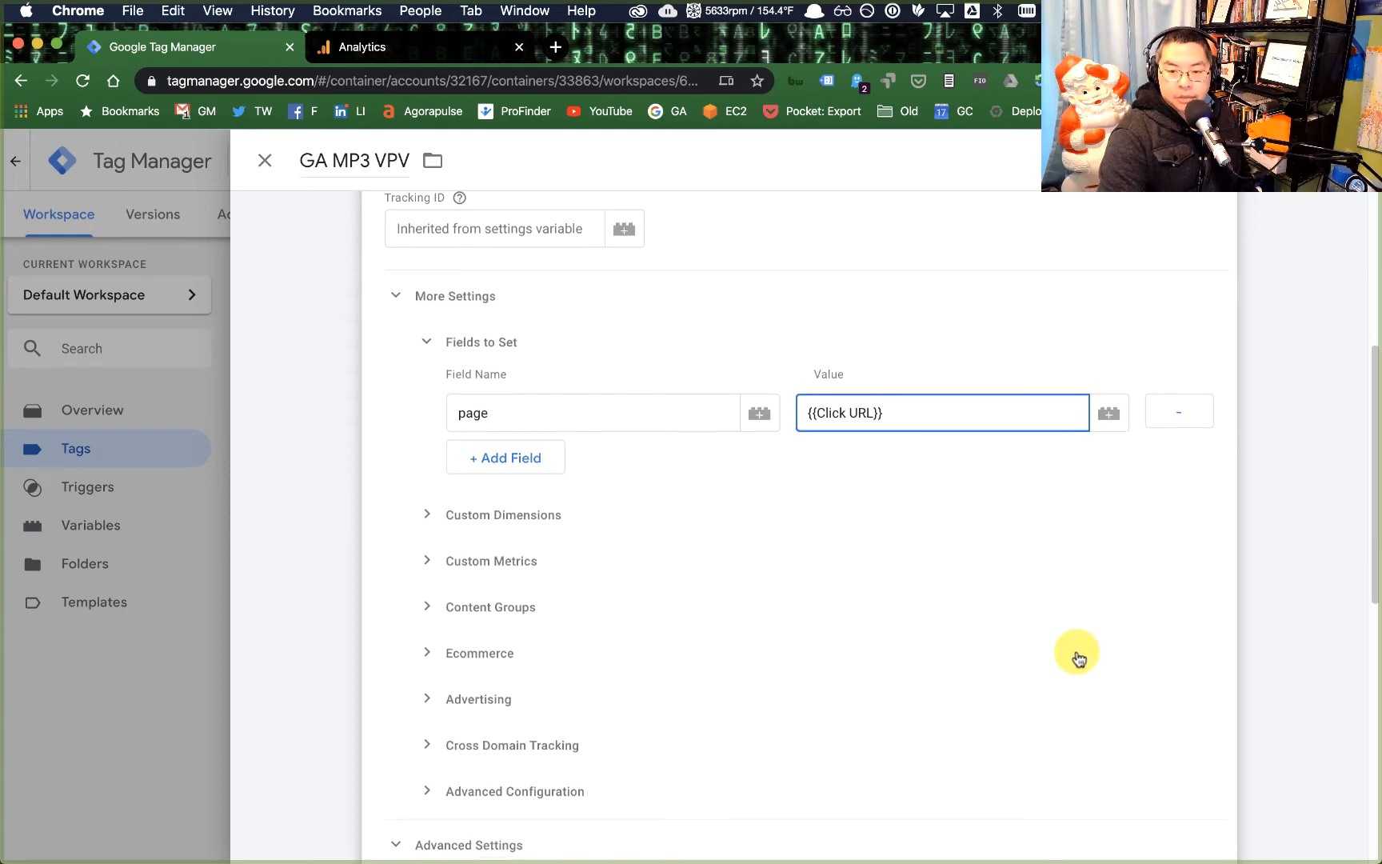
left_click(975, 735)
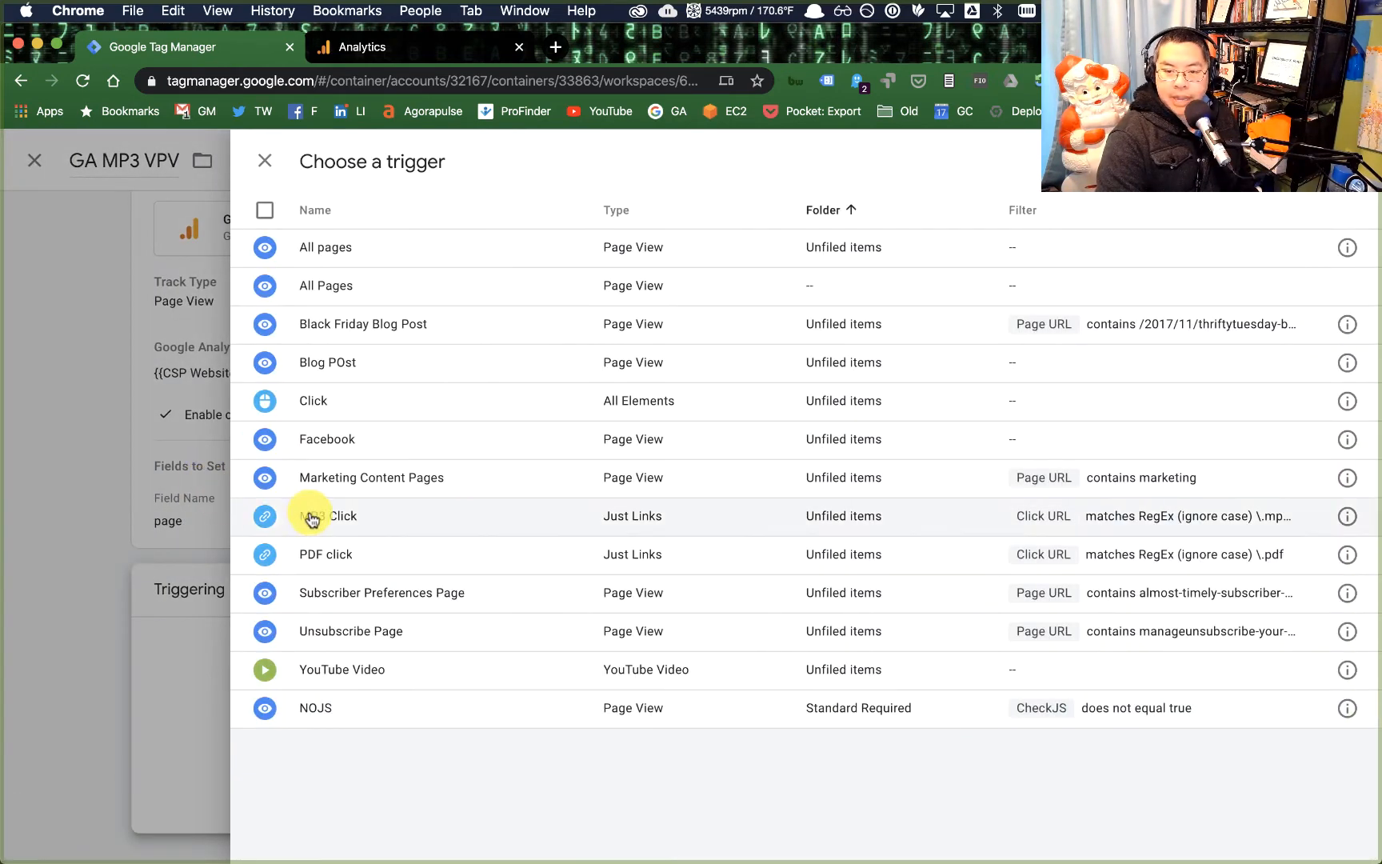
left_click(264, 516)
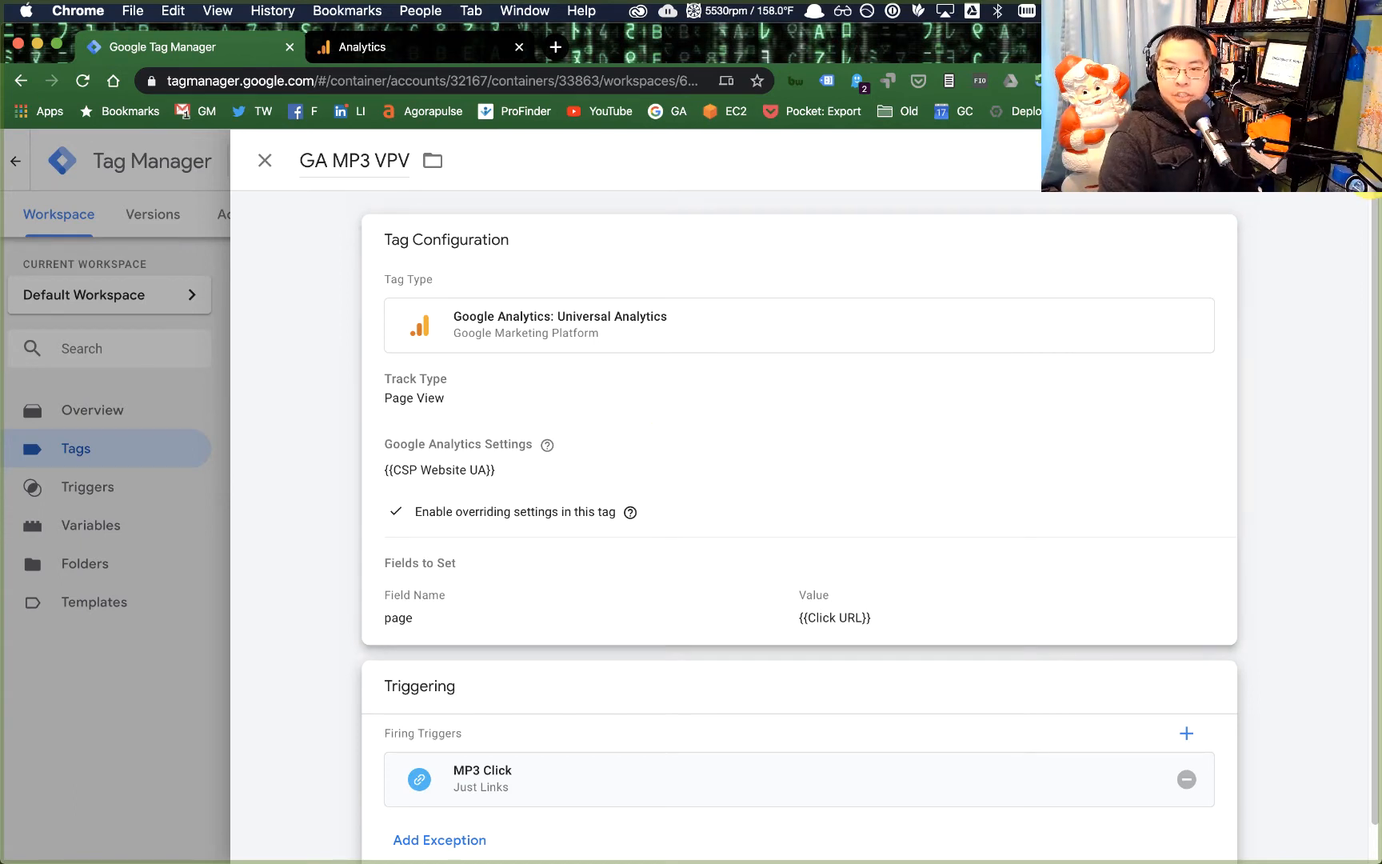
left_click(1294, 159)
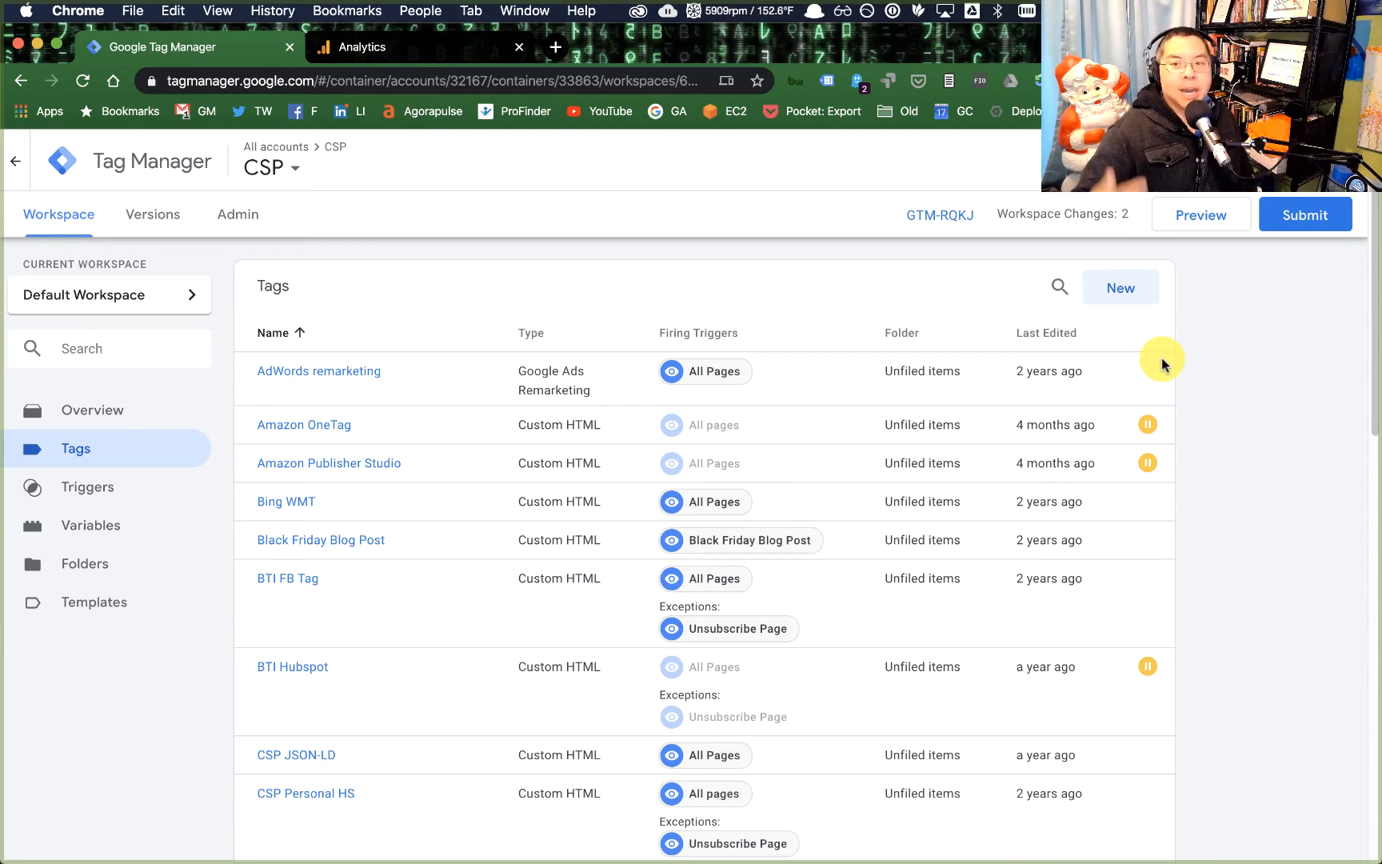
Step: Create another new tag named "GA MP3 Goal"
left_click(1116, 296)
left_click(375, 149)
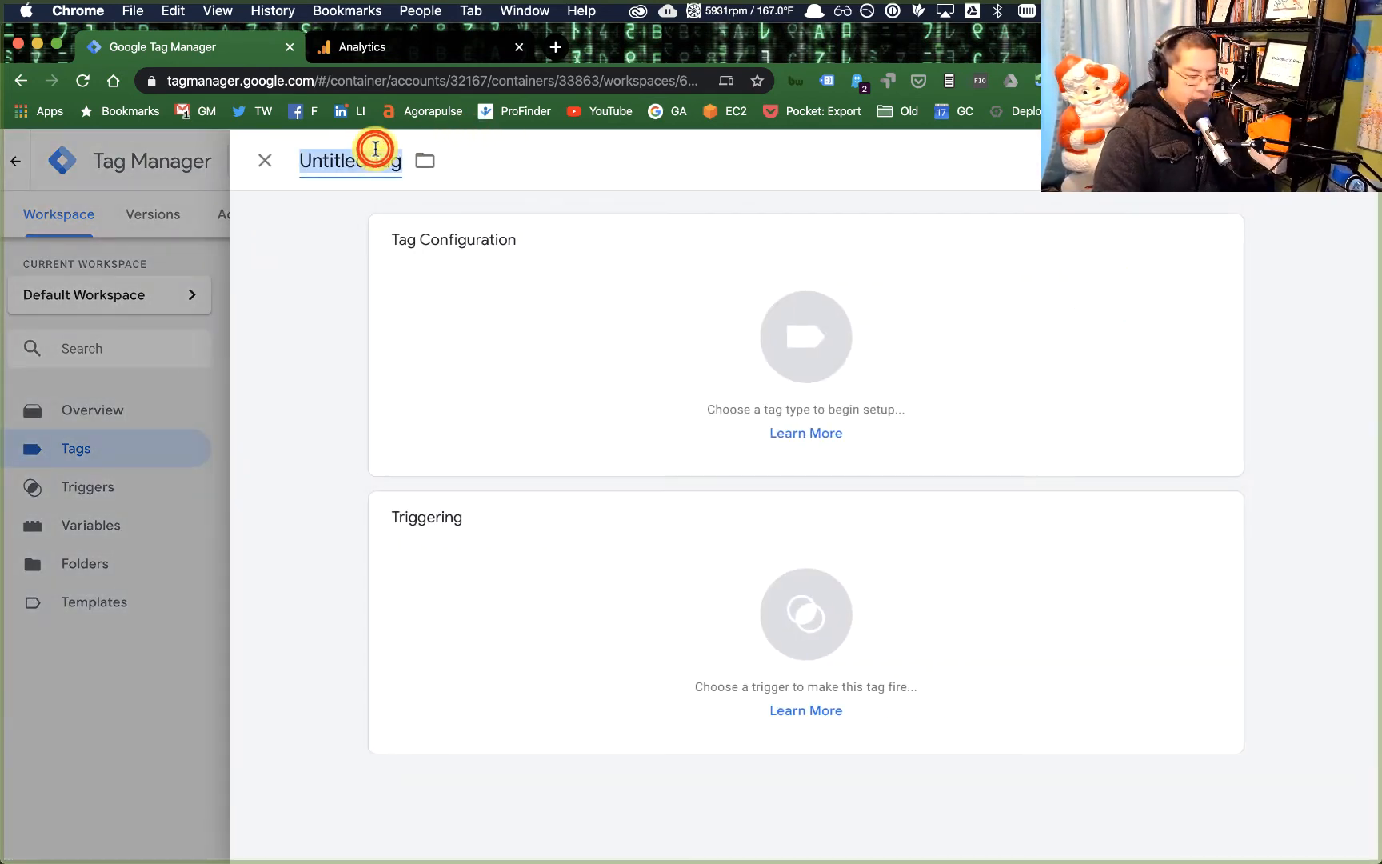
type("GA MP3 Goal")
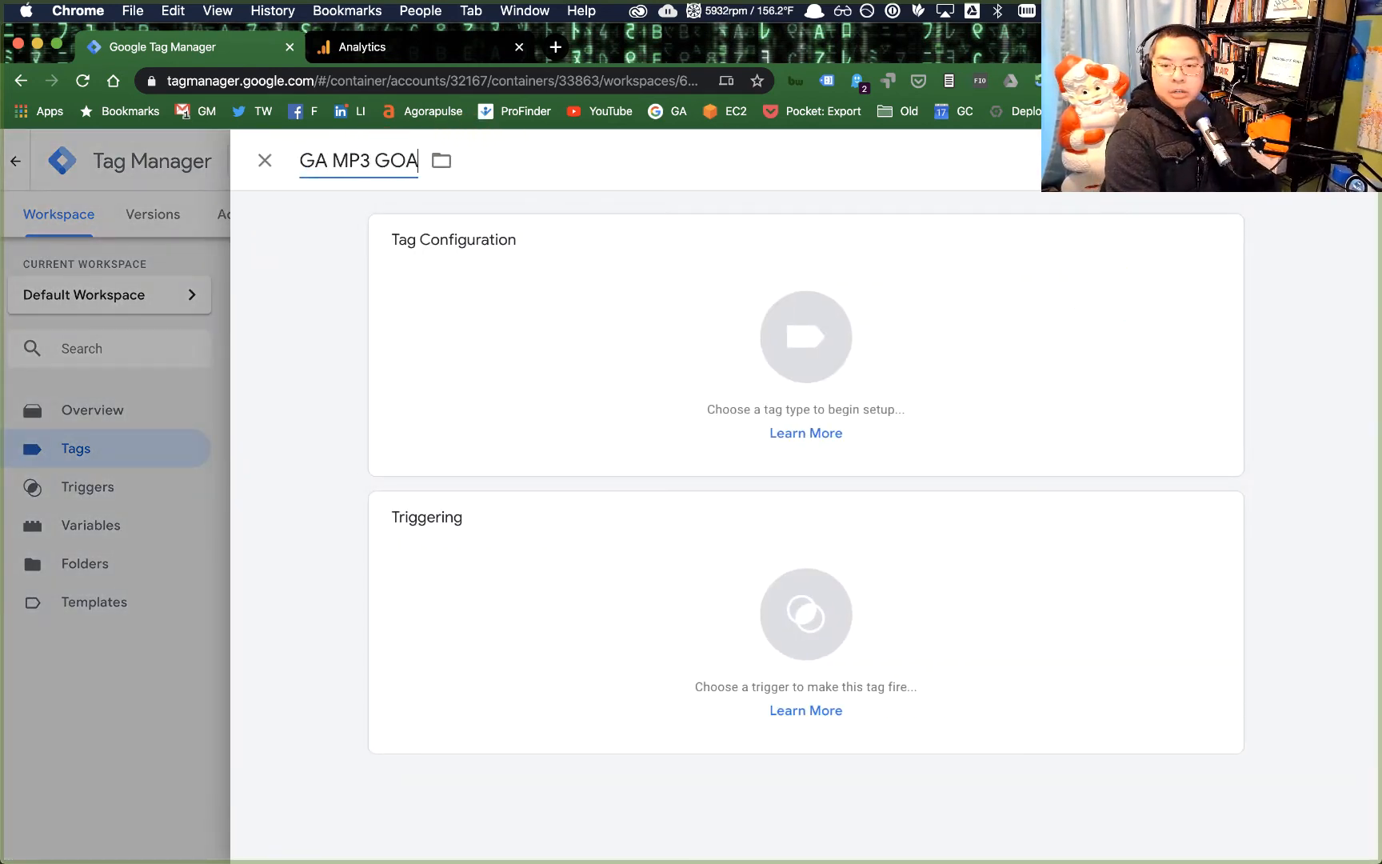
Step: Configure the GA MP3 Goal tag as Google Analytics: Universal Analytics with the Event track type
left_click(657, 312)
left_click(982, 317)
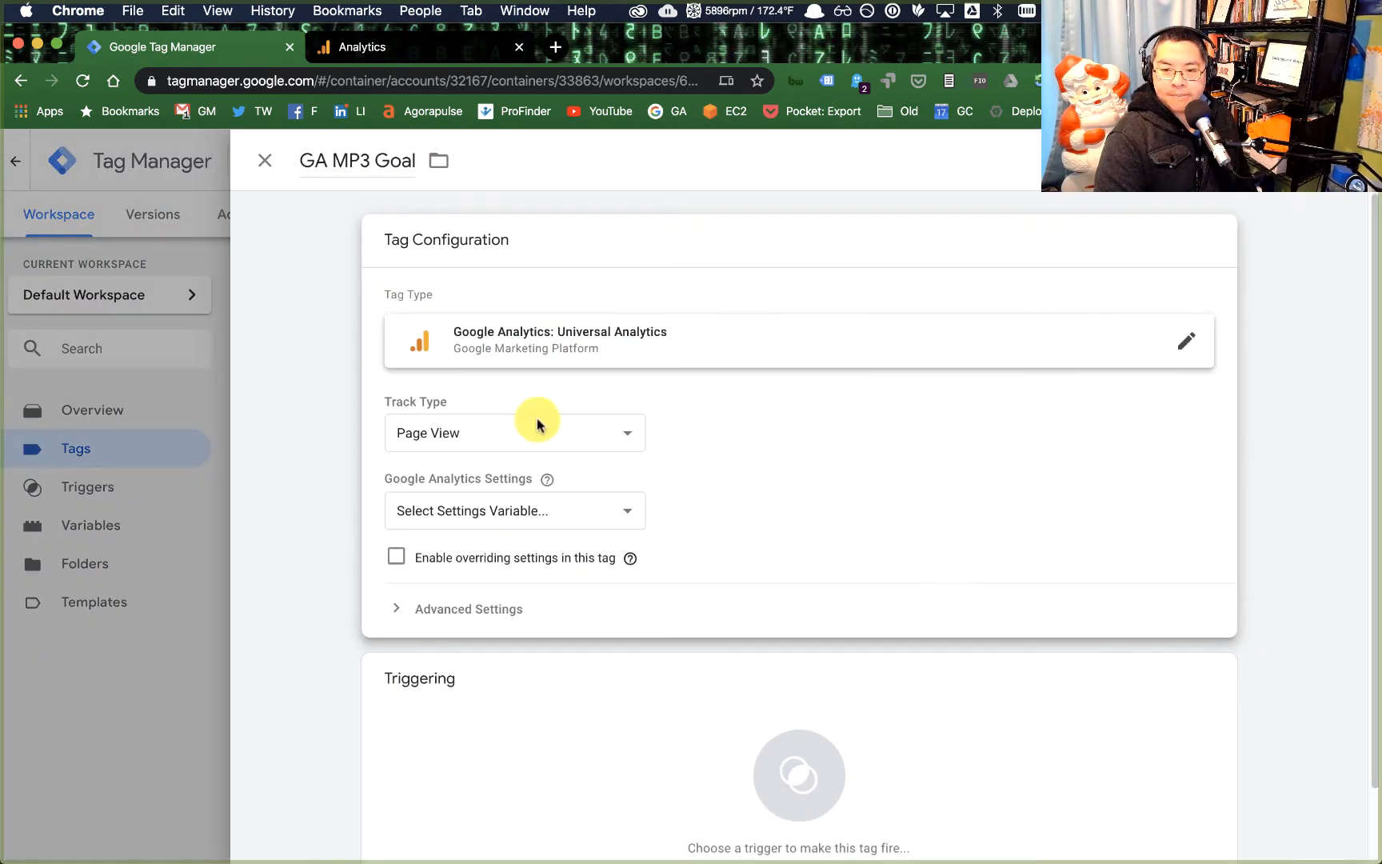
left_click(502, 429)
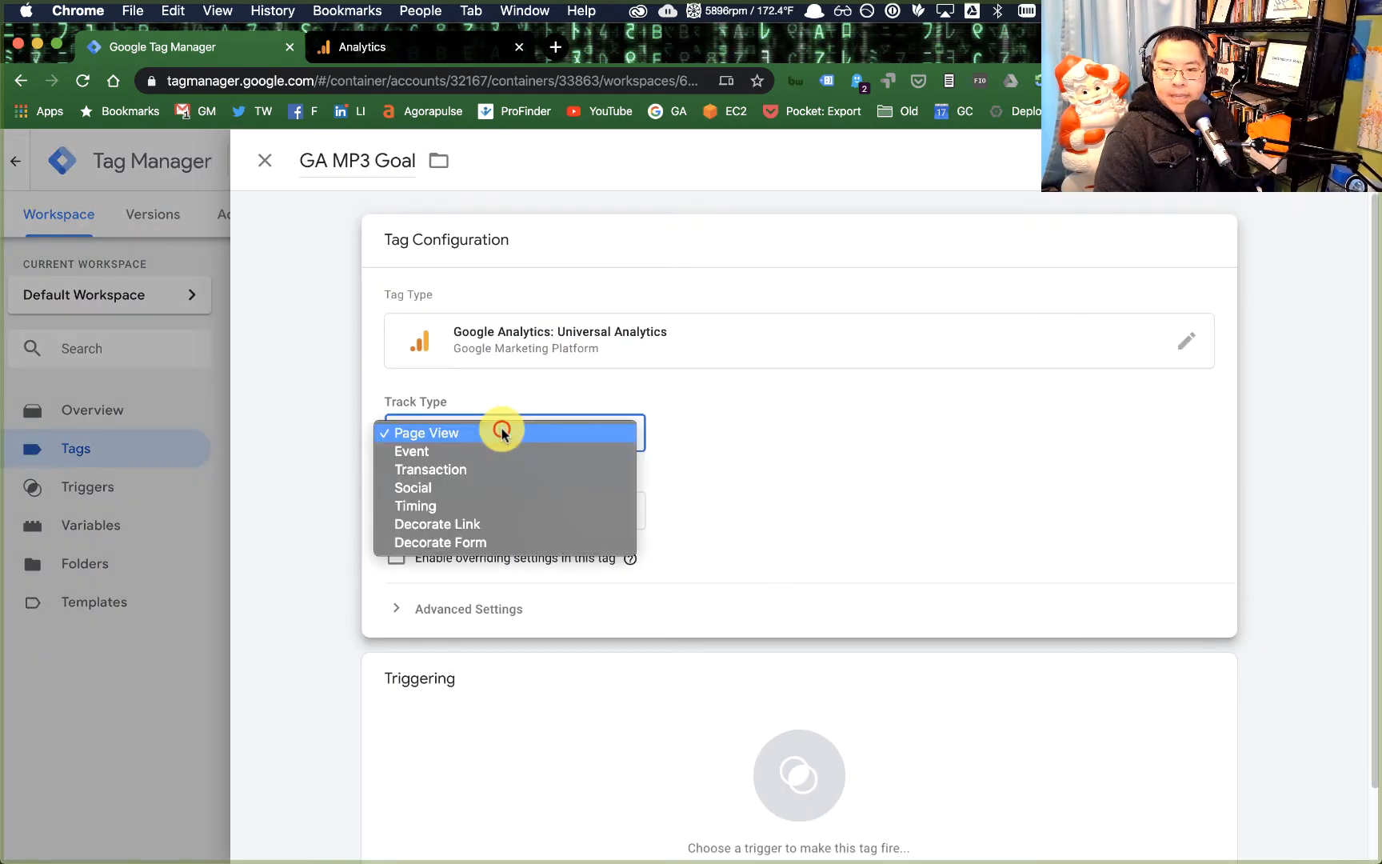
left_click(535, 451)
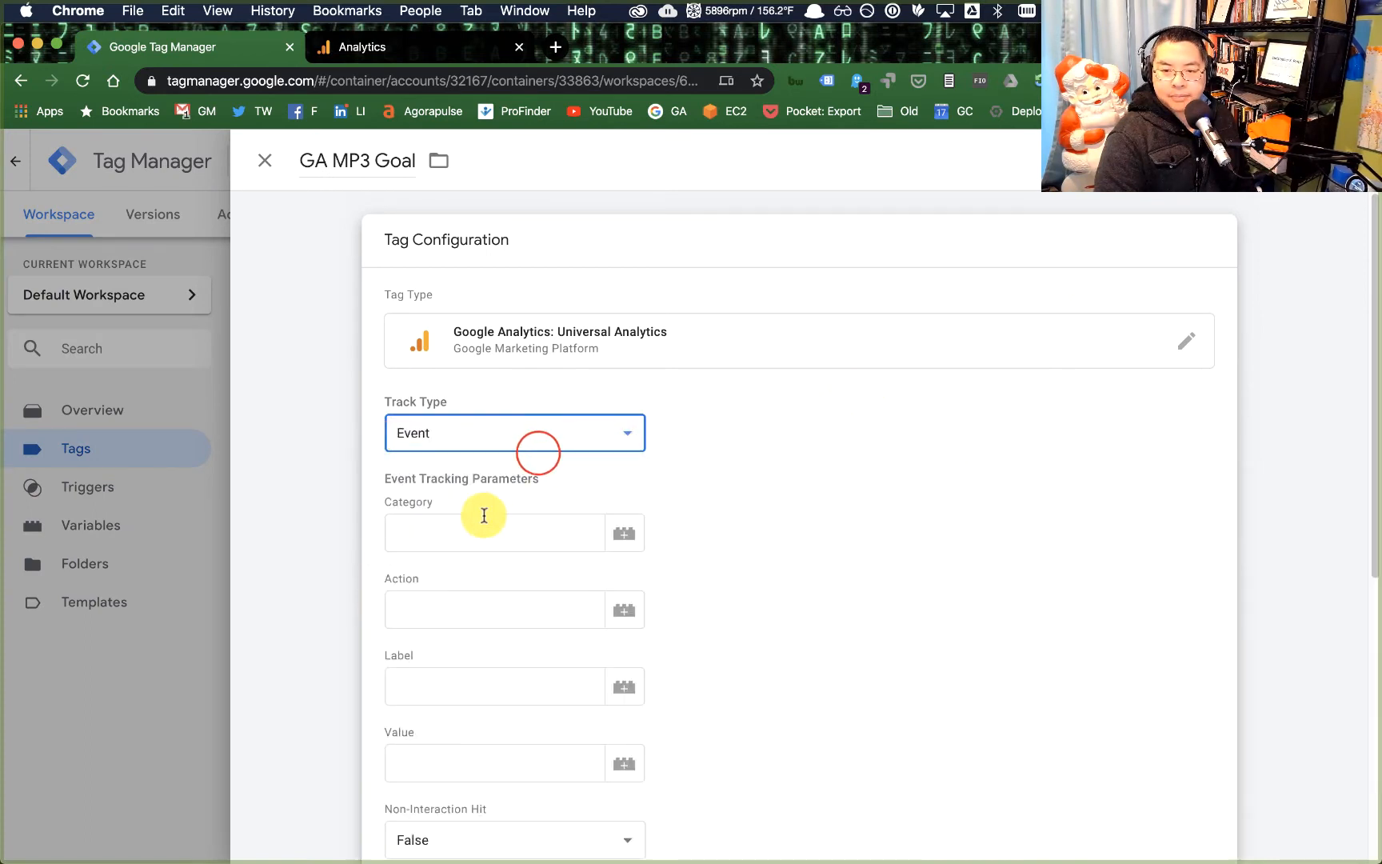
Step: Set the event tracking category to "mp3click" and the action to "listen"
scroll(599, 536, "down", 3)
left_click(487, 395)
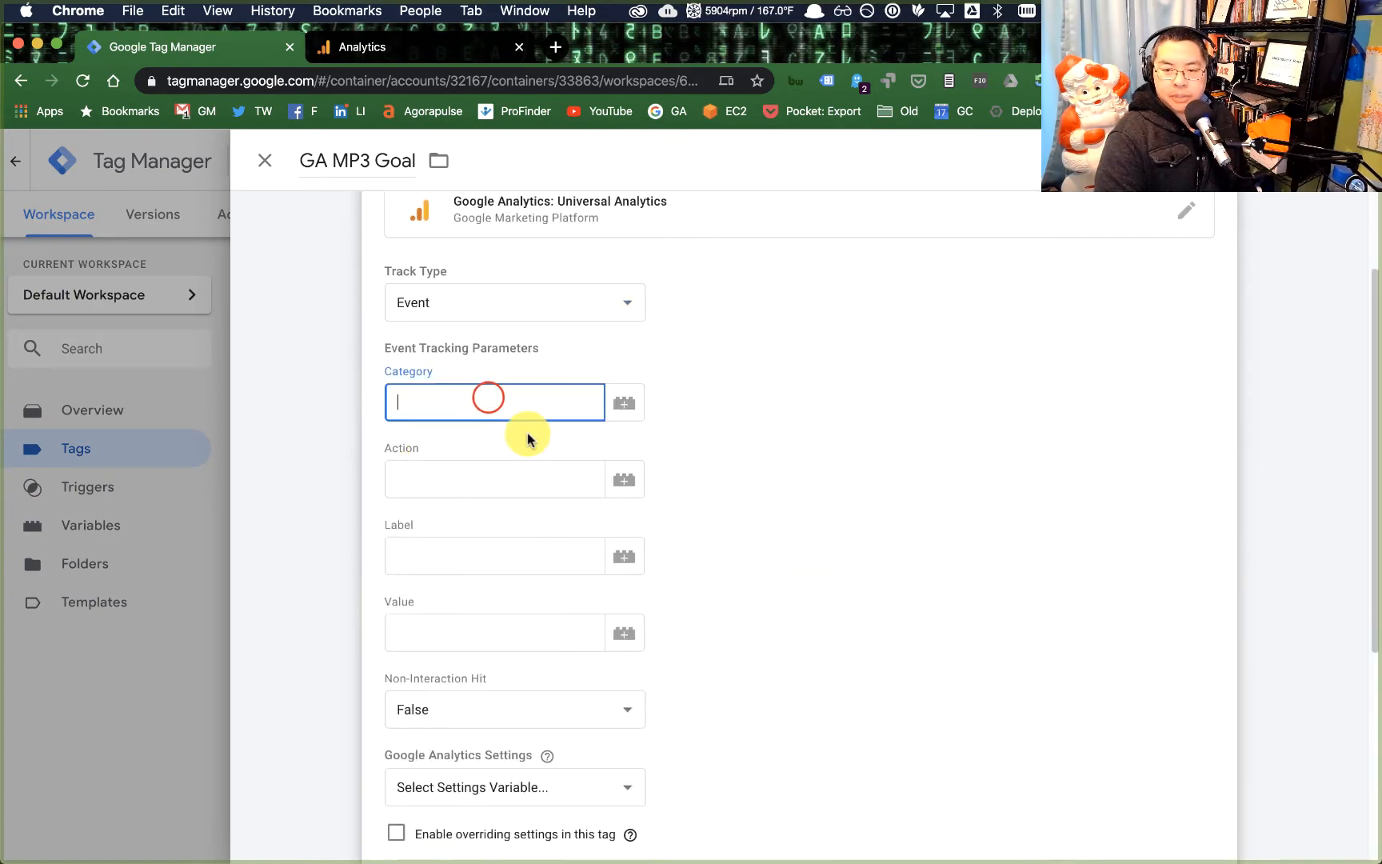
scroll(679, 480, "down", 1)
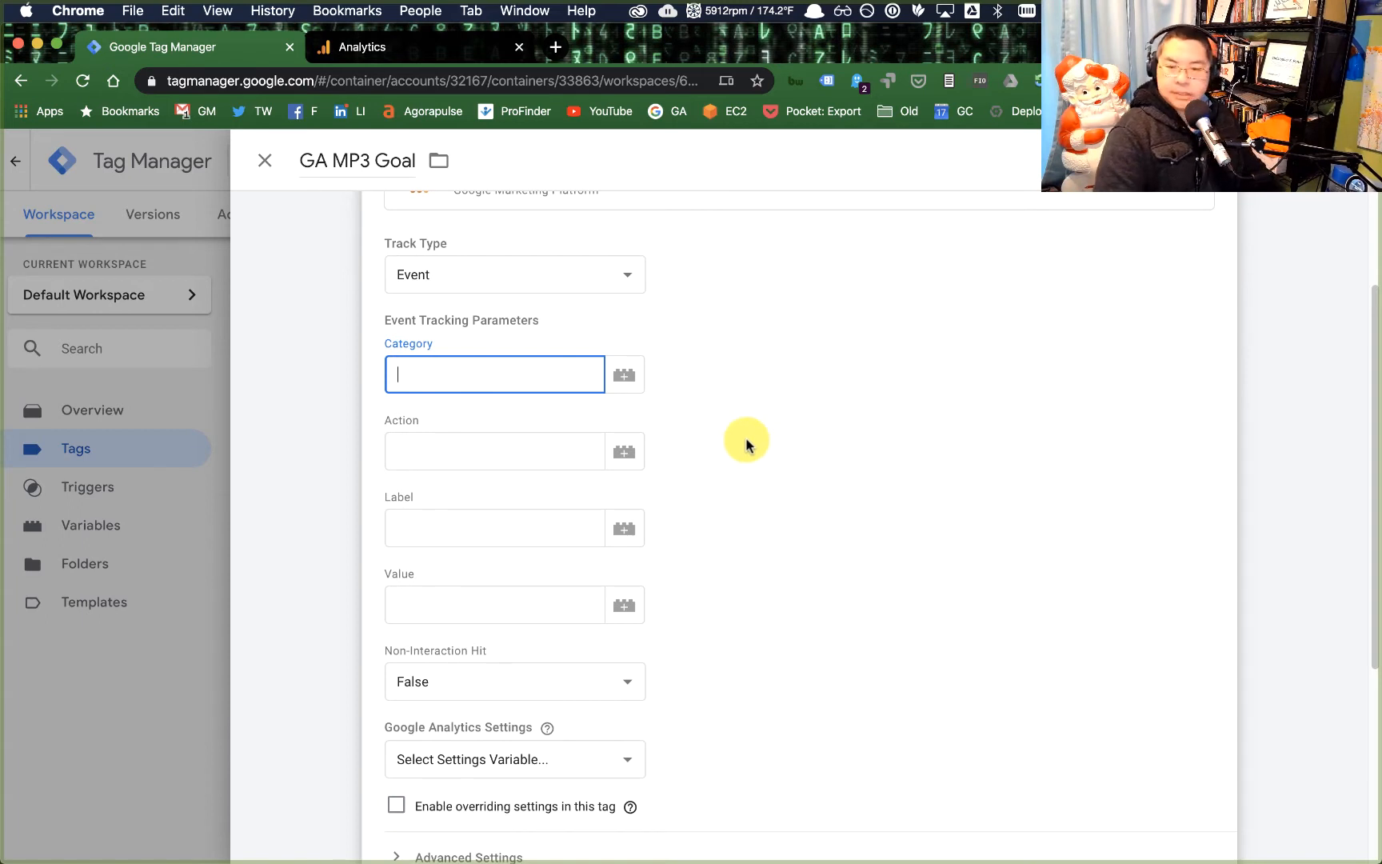
left_click(445, 455)
type("listen")
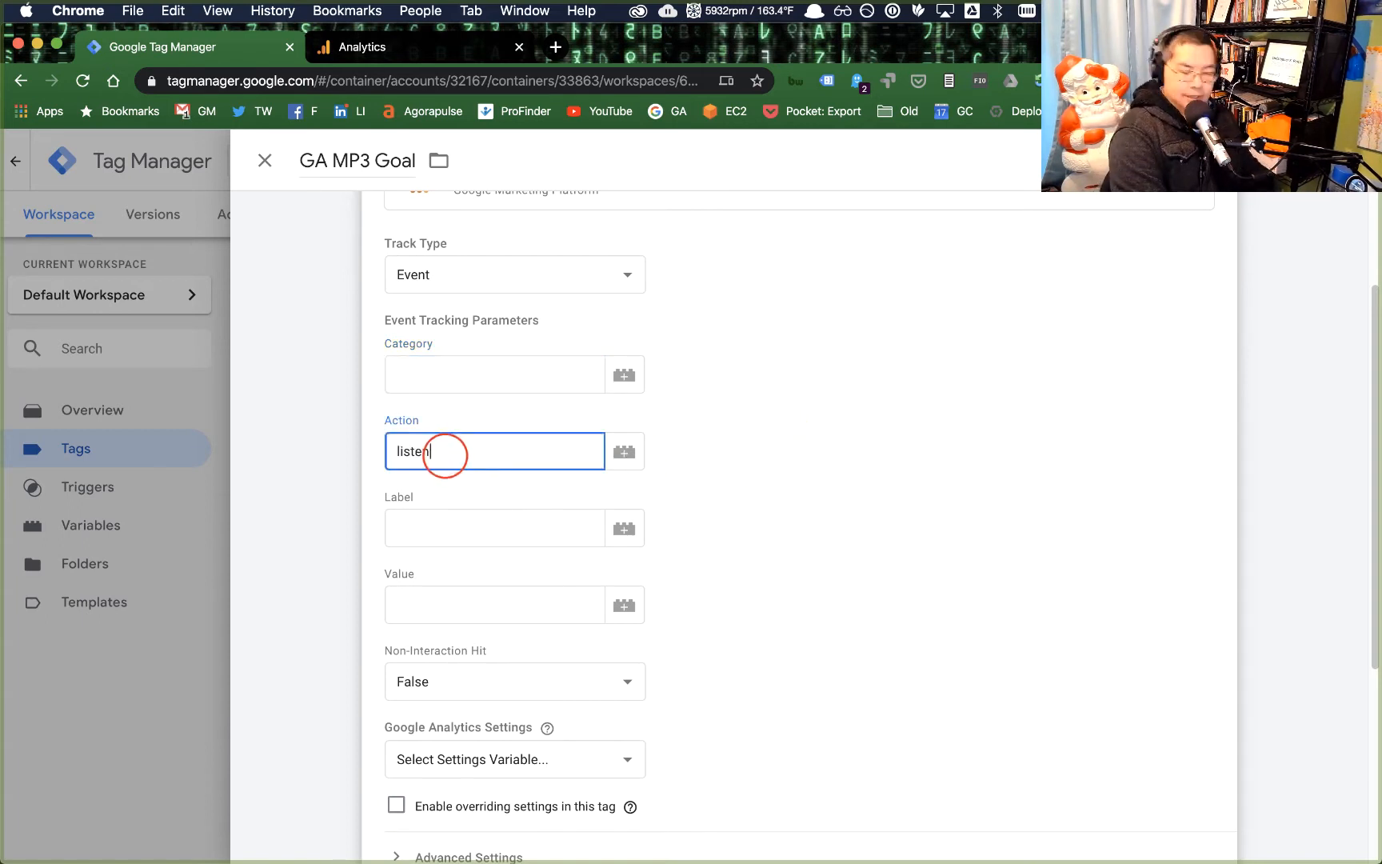
left_click(436, 359)
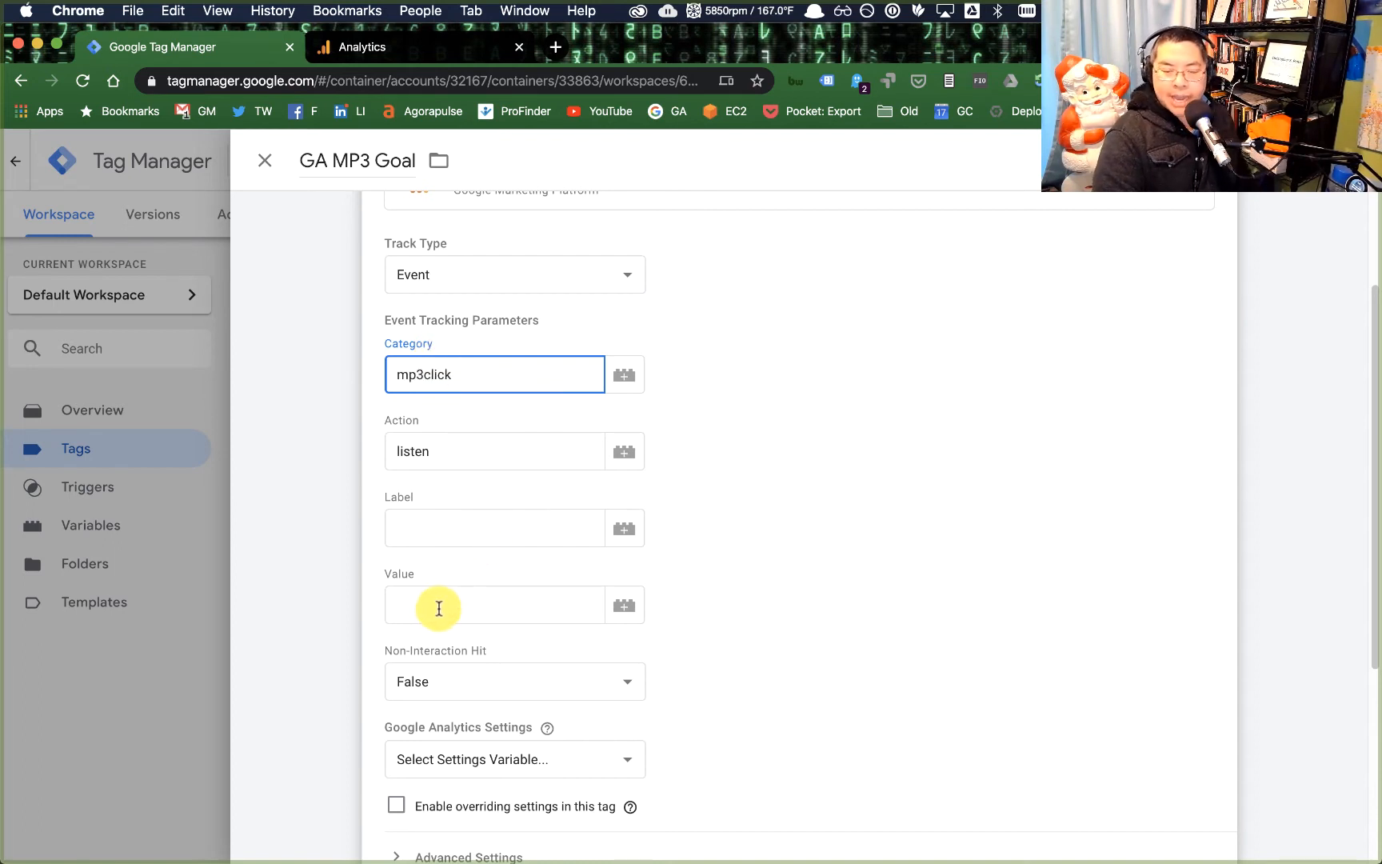
Step: Choose {{CSP Website UA}} as the Google Analytics settings variable for the event tag
scroll(746, 651, "down", 1)
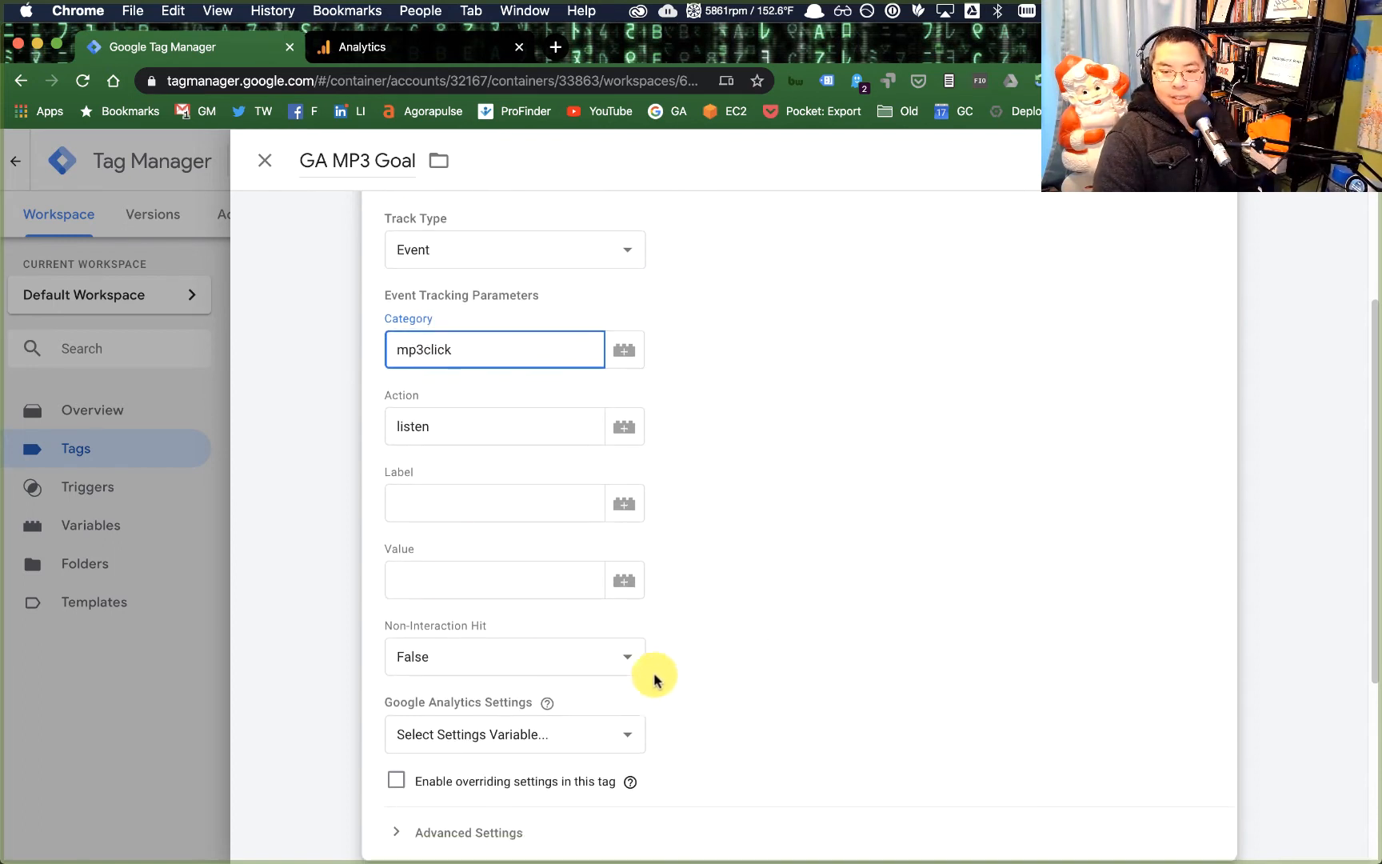
left_click(534, 731)
left_click(524, 751)
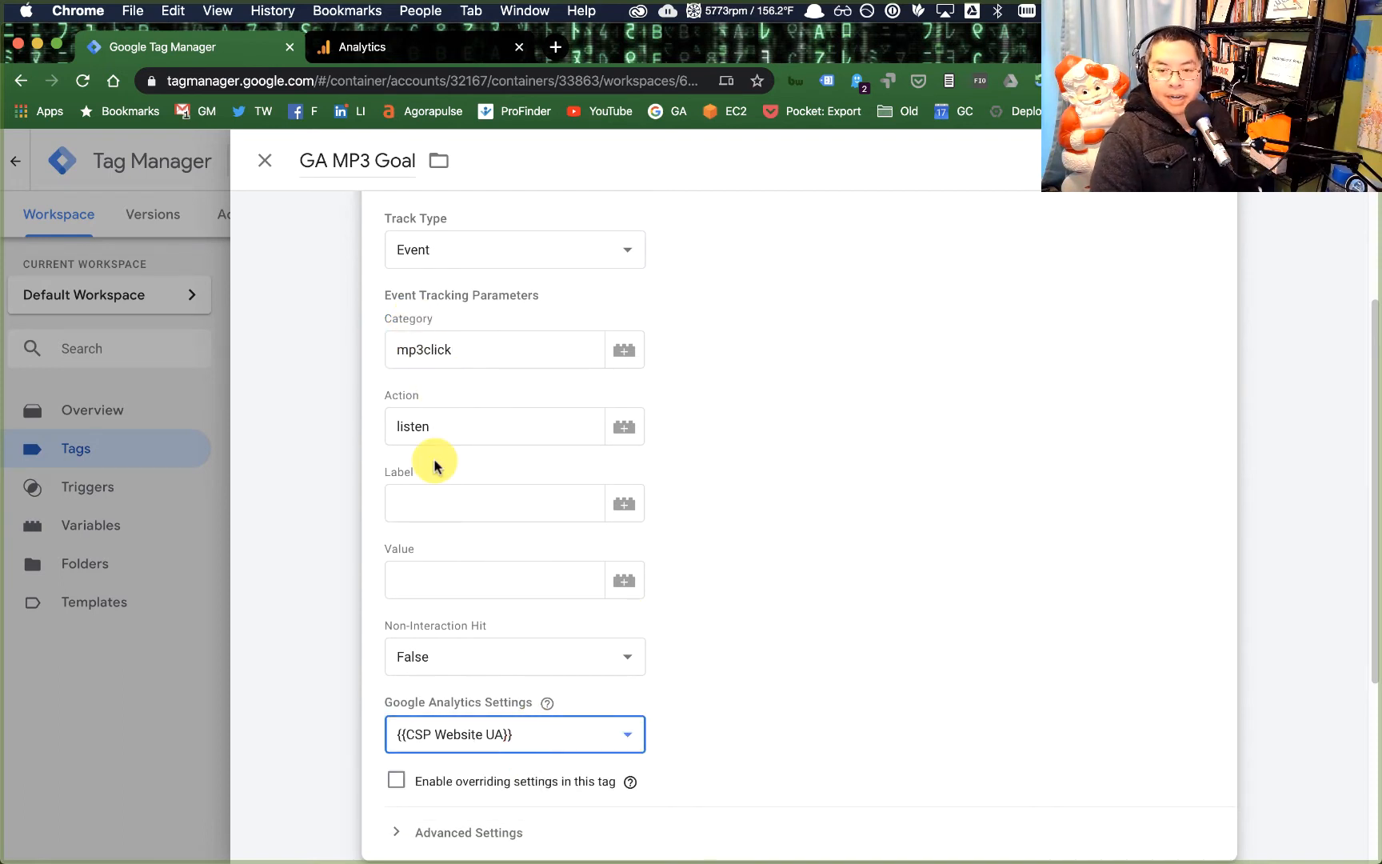
Step: Assign the MP3 Click trigger to the GA MP3 Goal tag and save the tag
scroll(548, 573, "down", 1)
scroll(548, 574, "down", 5)
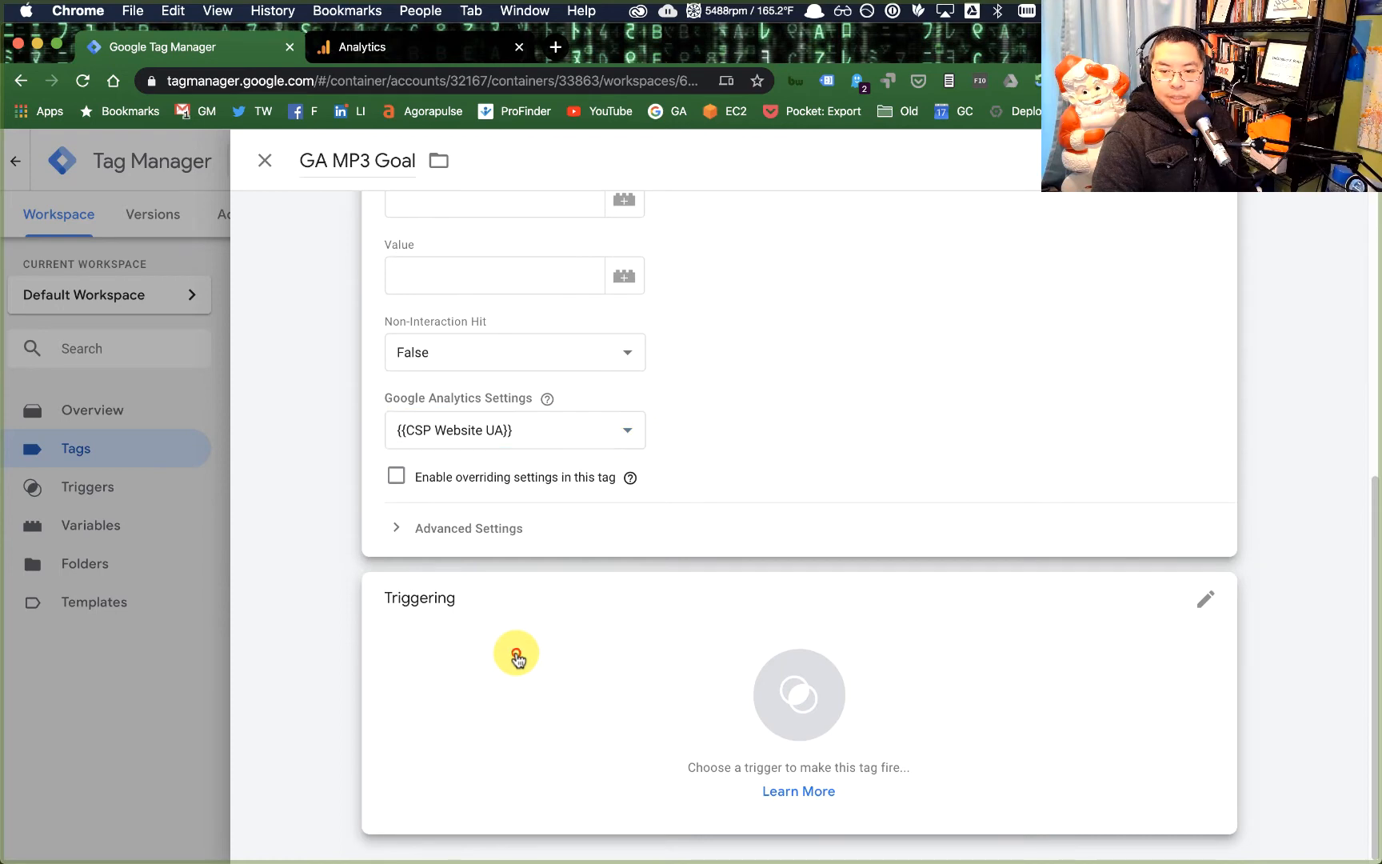
left_click(518, 654)
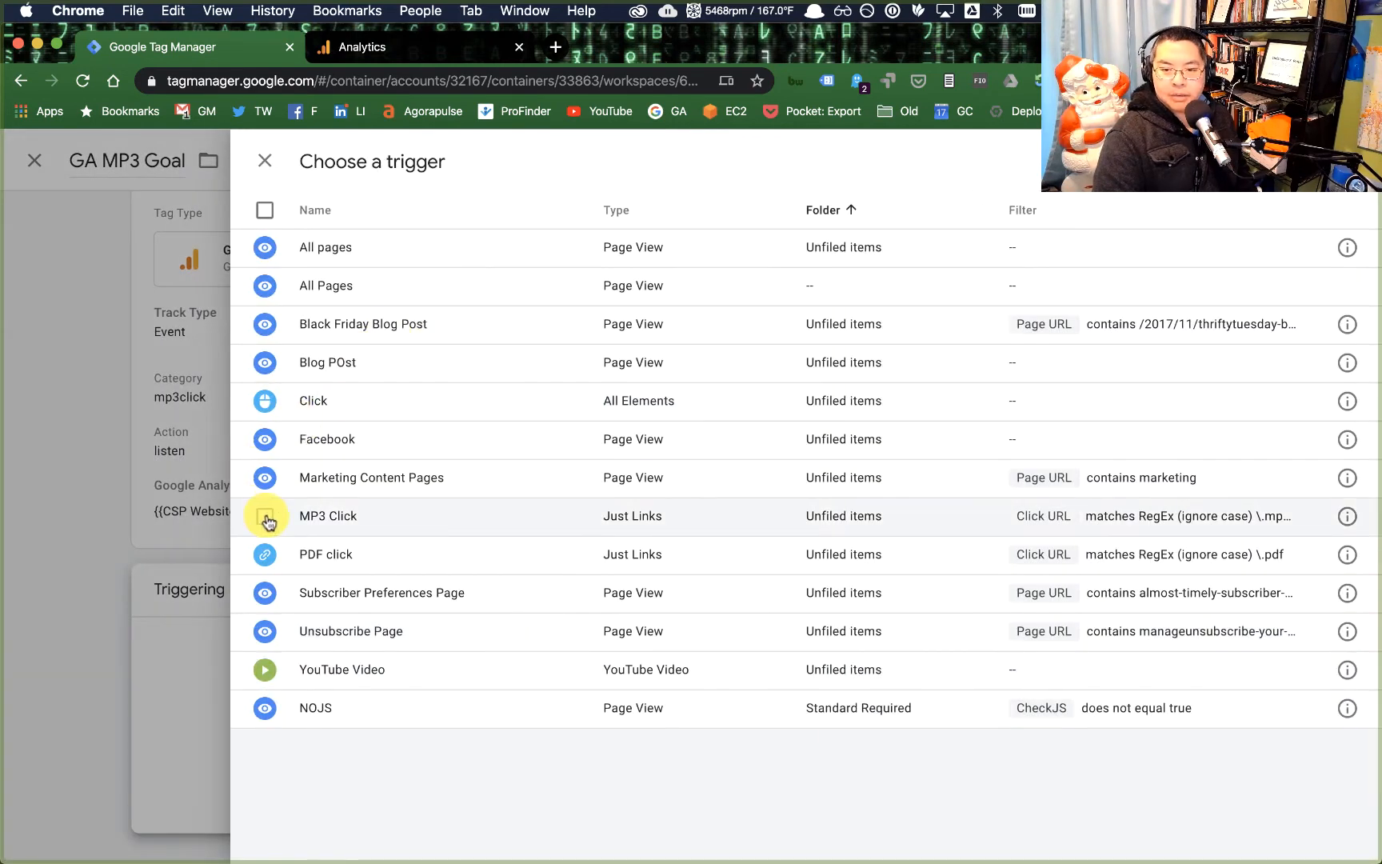
left_click(265, 515)
left_click(1330, 161)
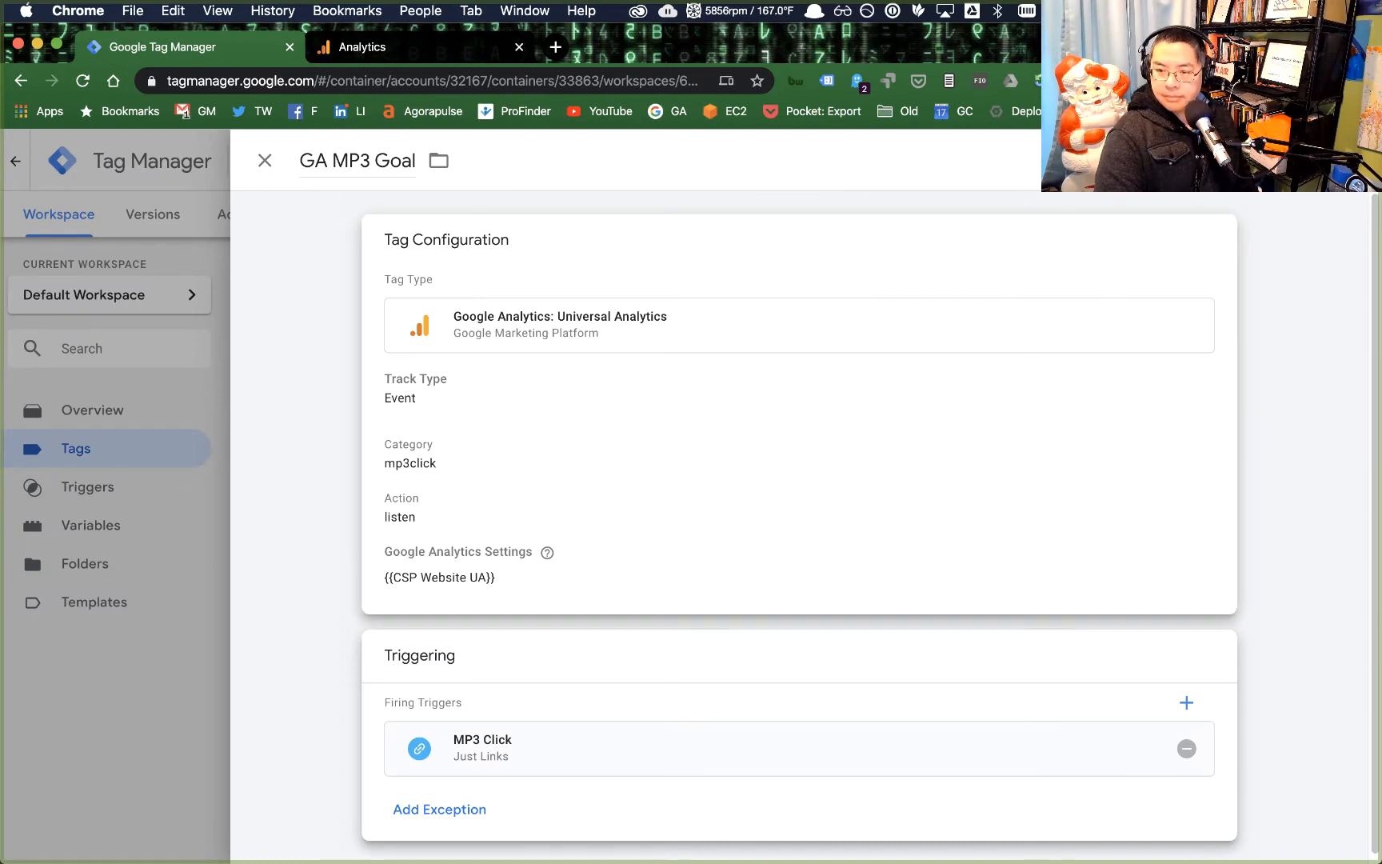
left_click(1304, 161)
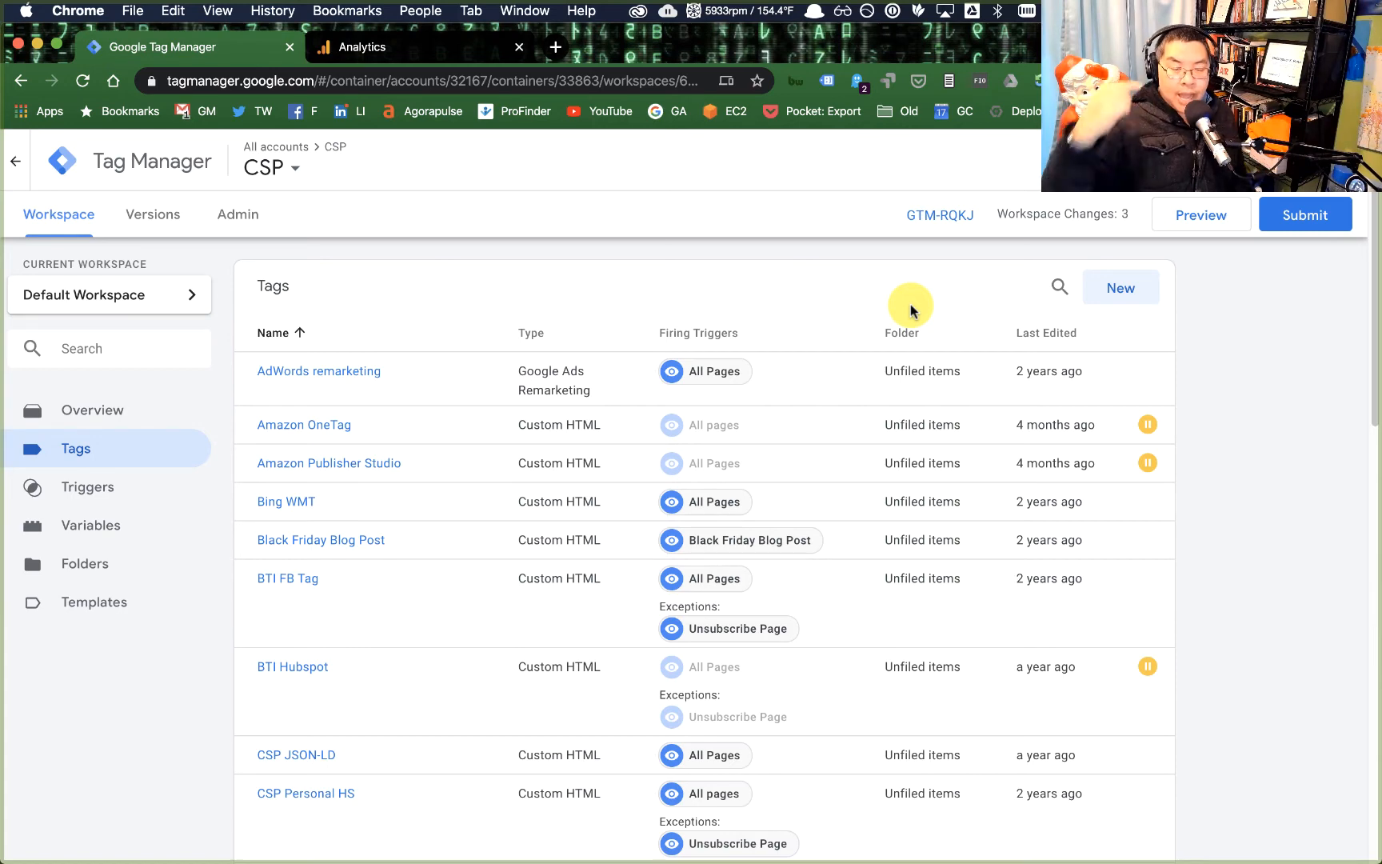
Step: Open the saved GA MP3 Goal tag to check its event category and action
scroll(531, 546, "down", 7)
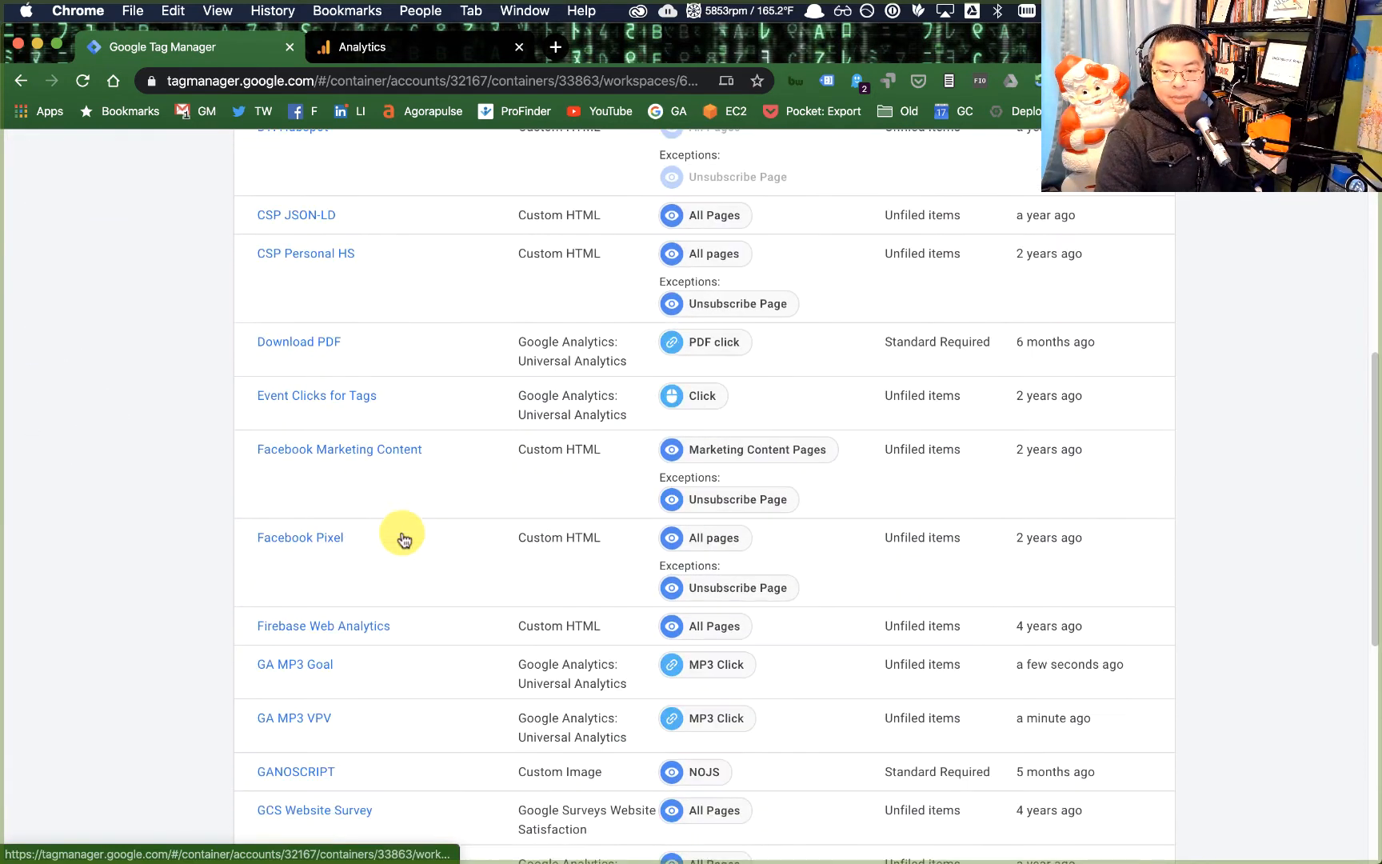
left_click(303, 667)
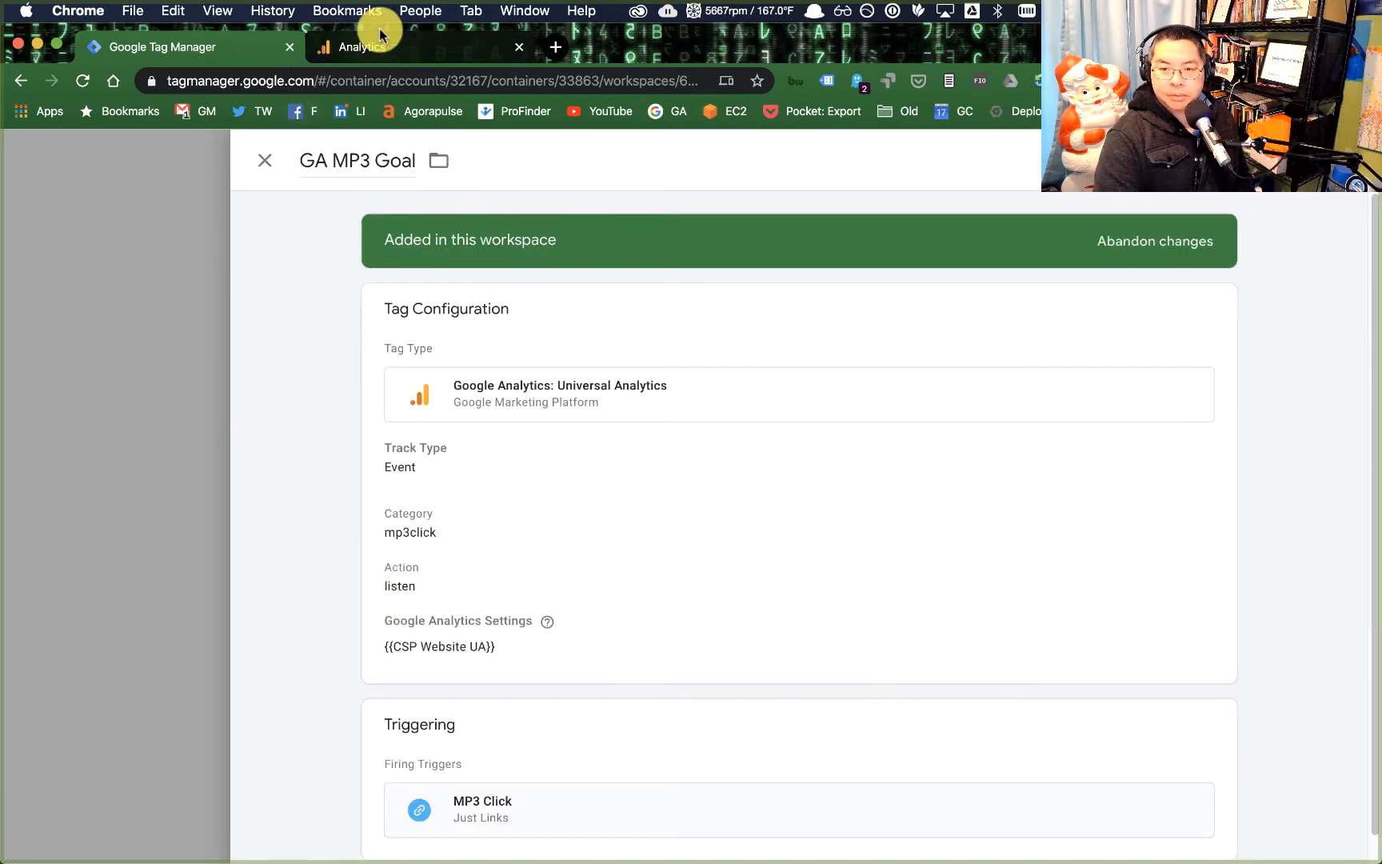
Step: Switch to Google Analytics and start creating a new goal in the website view's goal administration
left_click(399, 47)
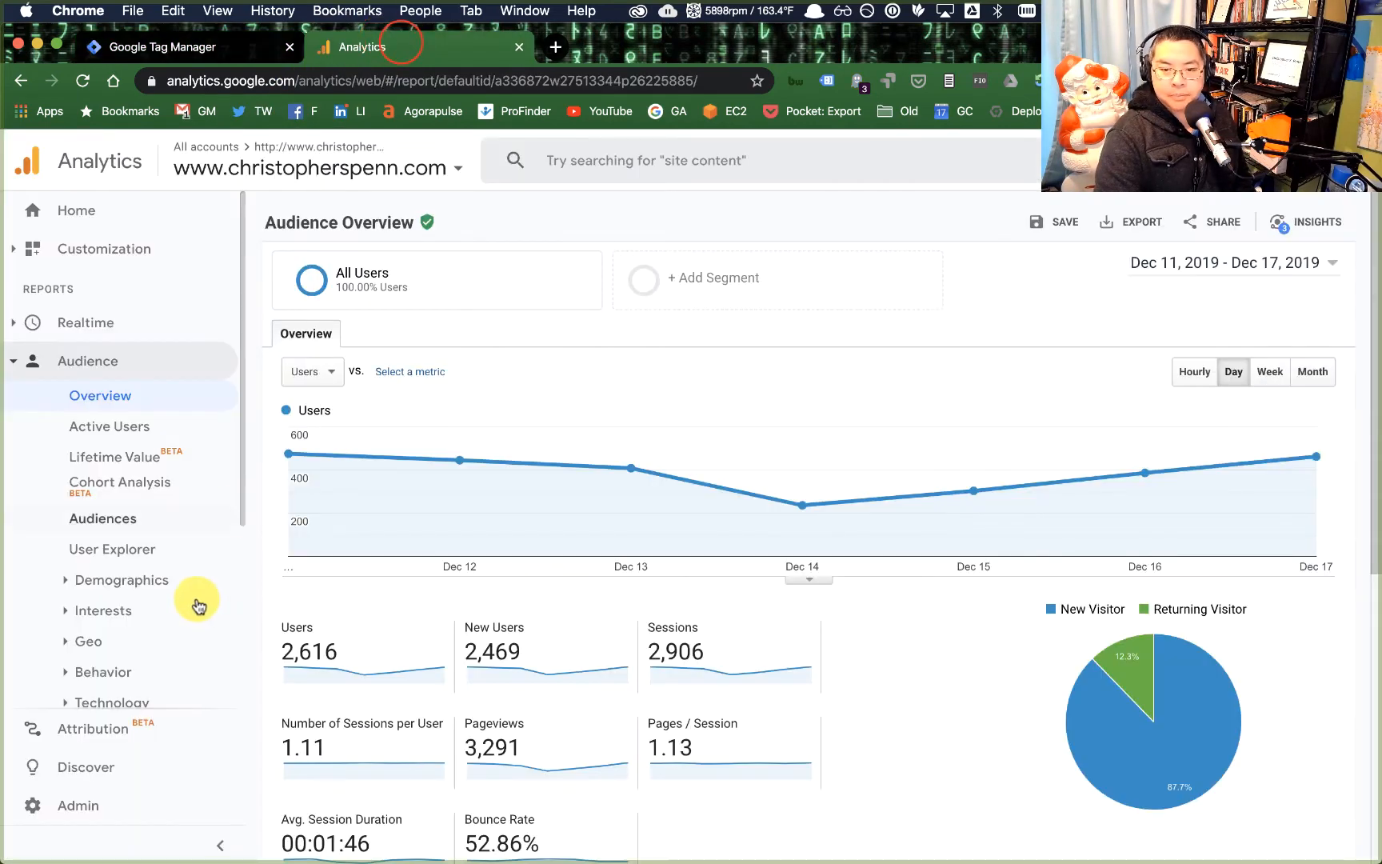
left_click(93, 809)
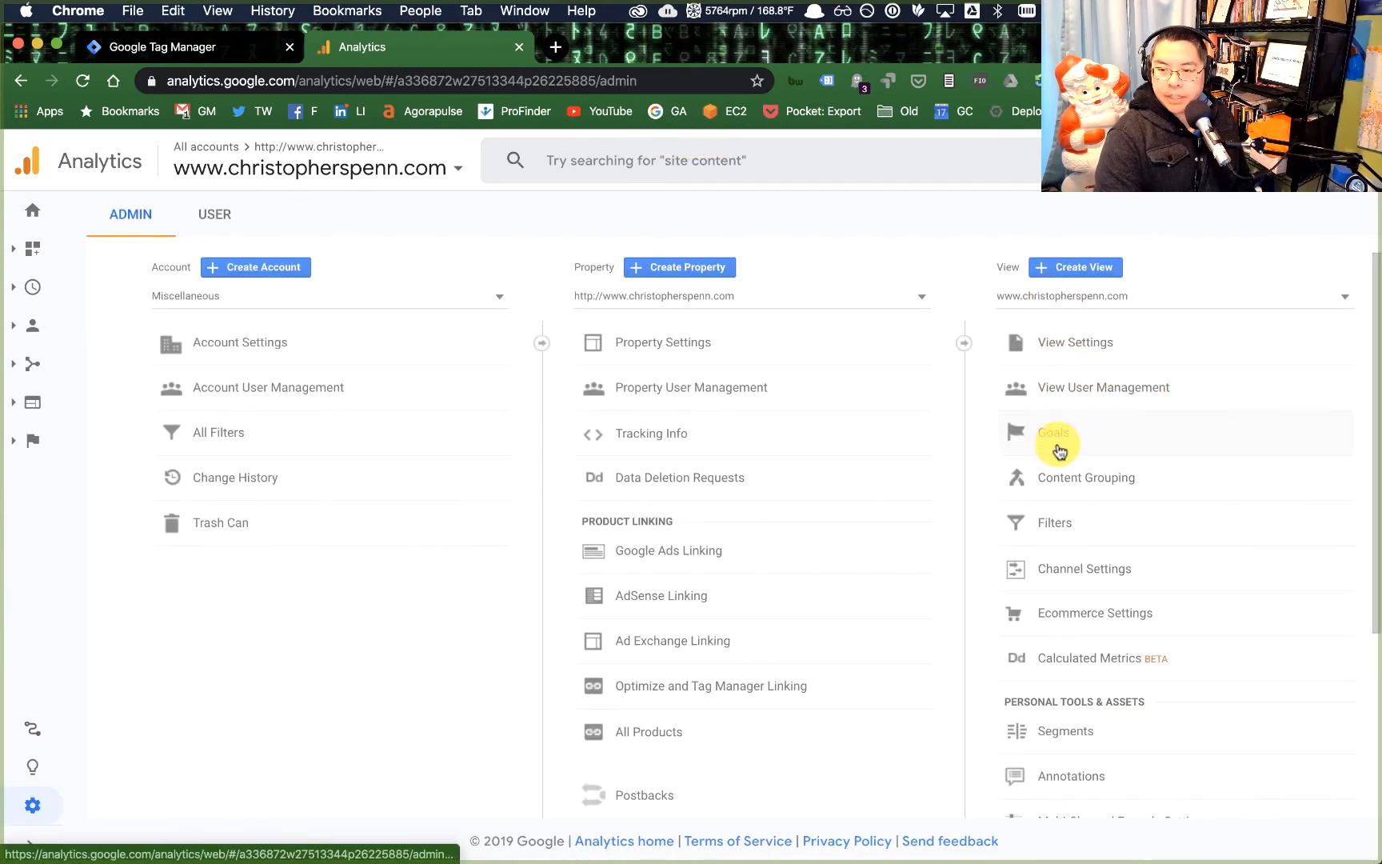
left_click(1055, 436)
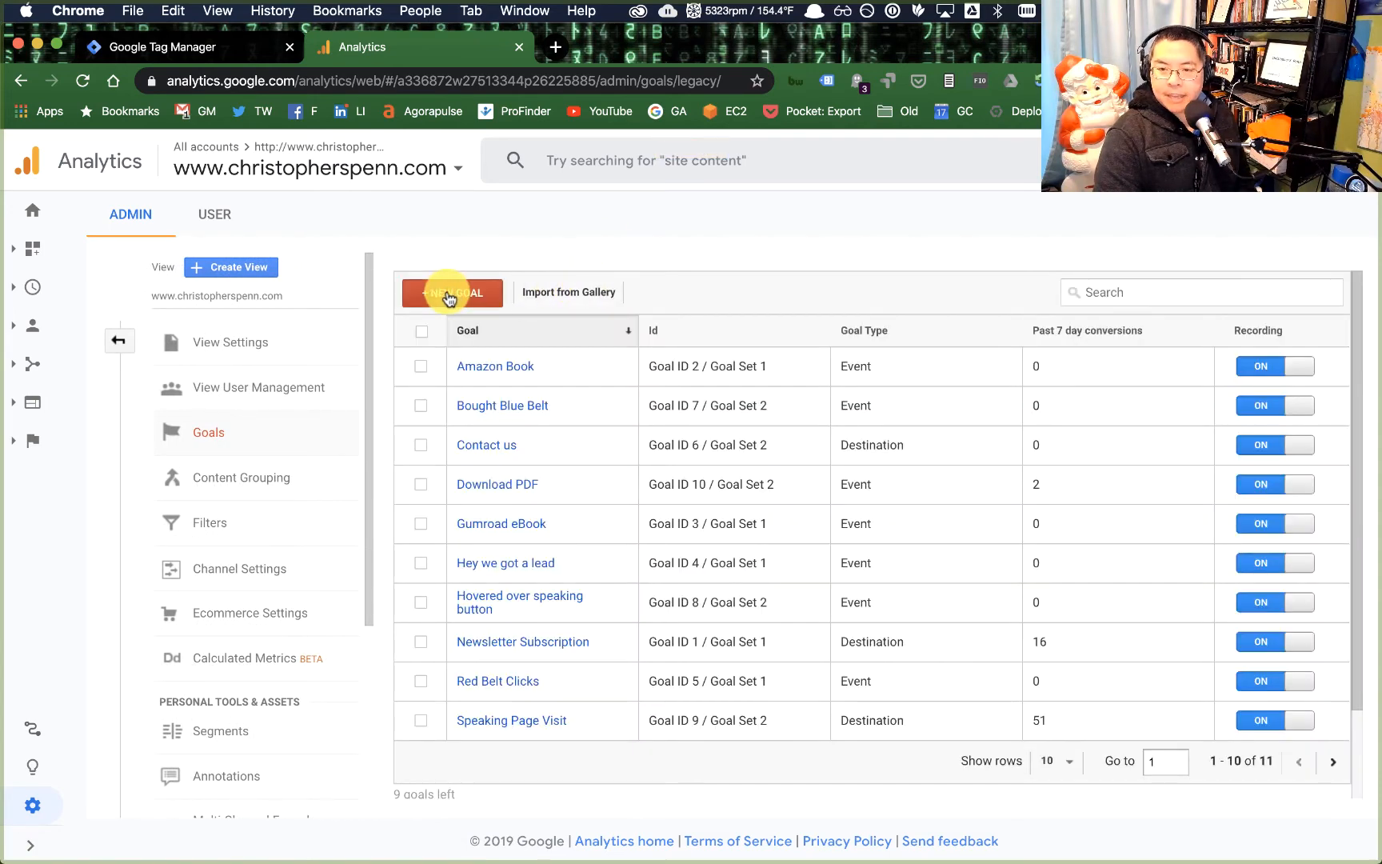
left_click(446, 291)
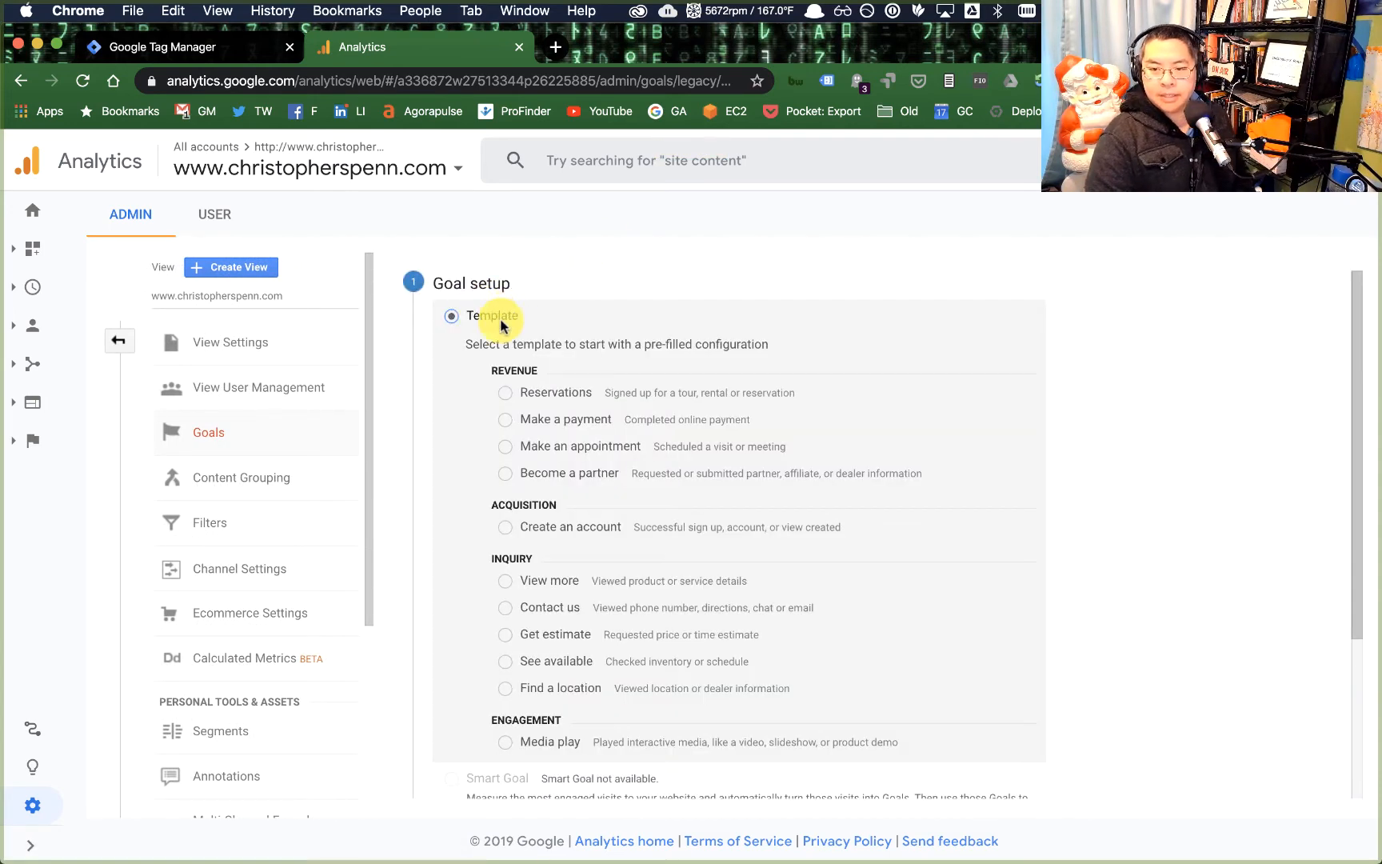
Step: Set up a custom goal named MP3 Listen with the Event type and continue to its goal details
scroll(520, 464, "down", 3)
left_click(448, 627)
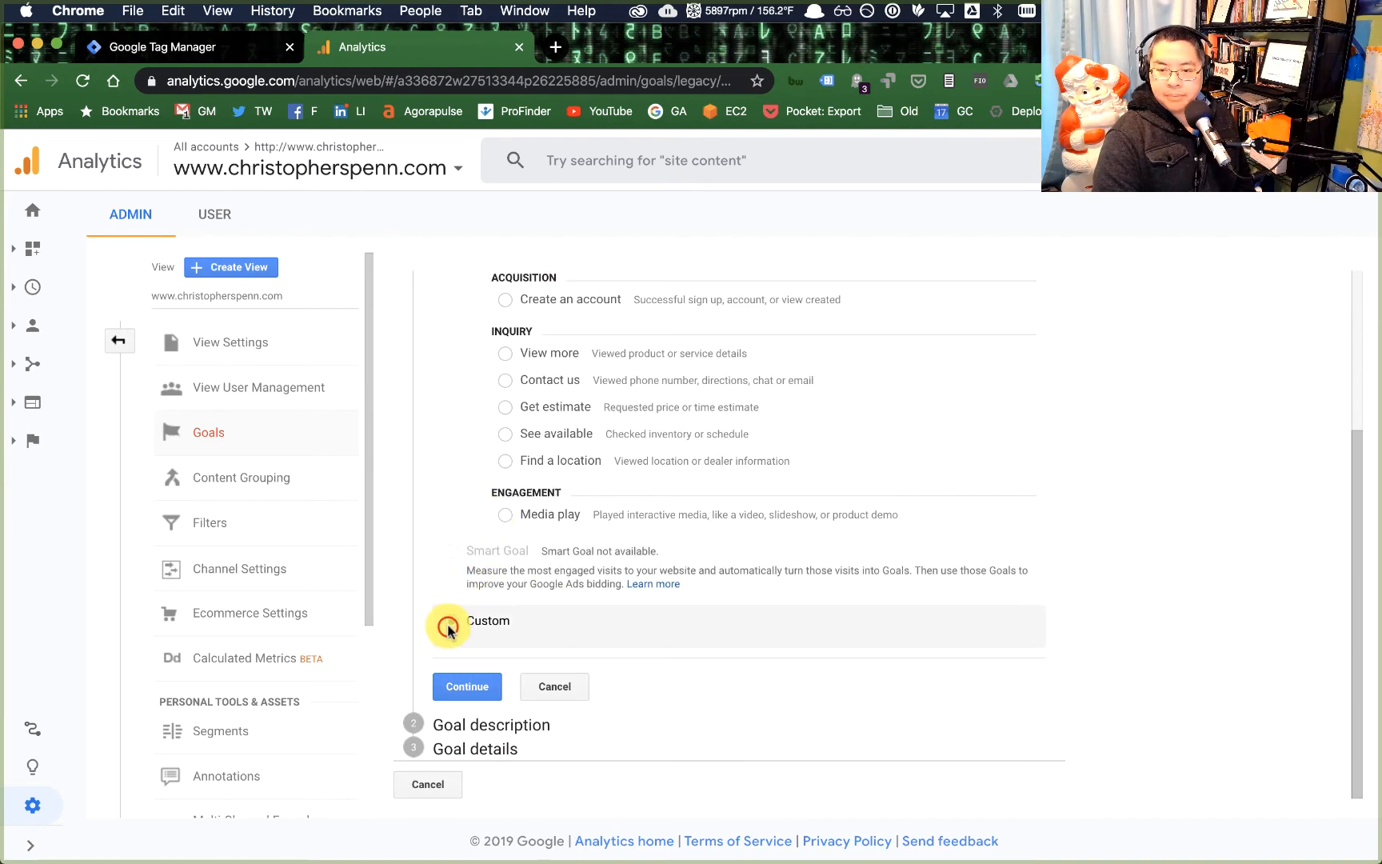
left_click(468, 685)
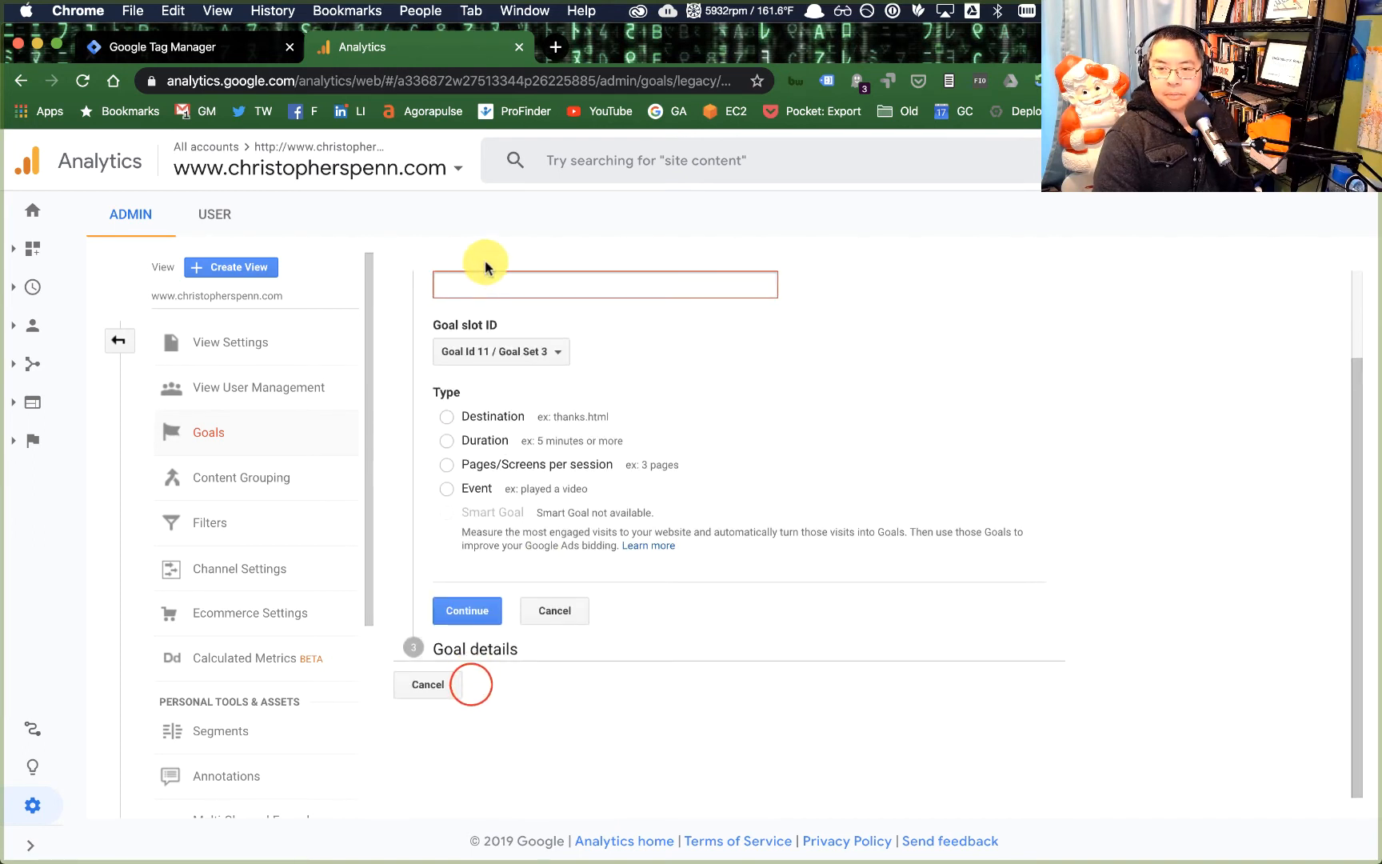
type("MP3 Listen")
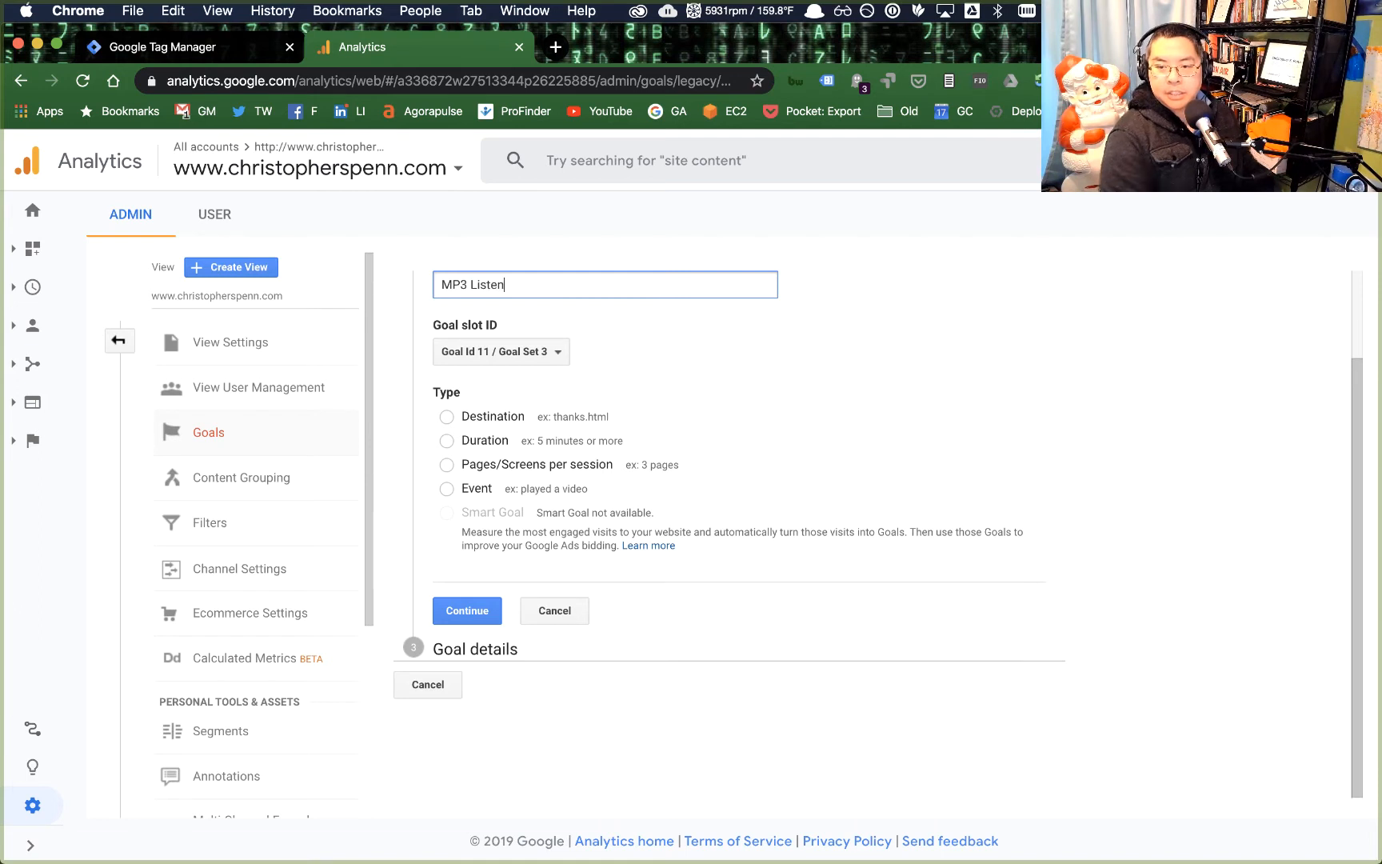
left_click(476, 483)
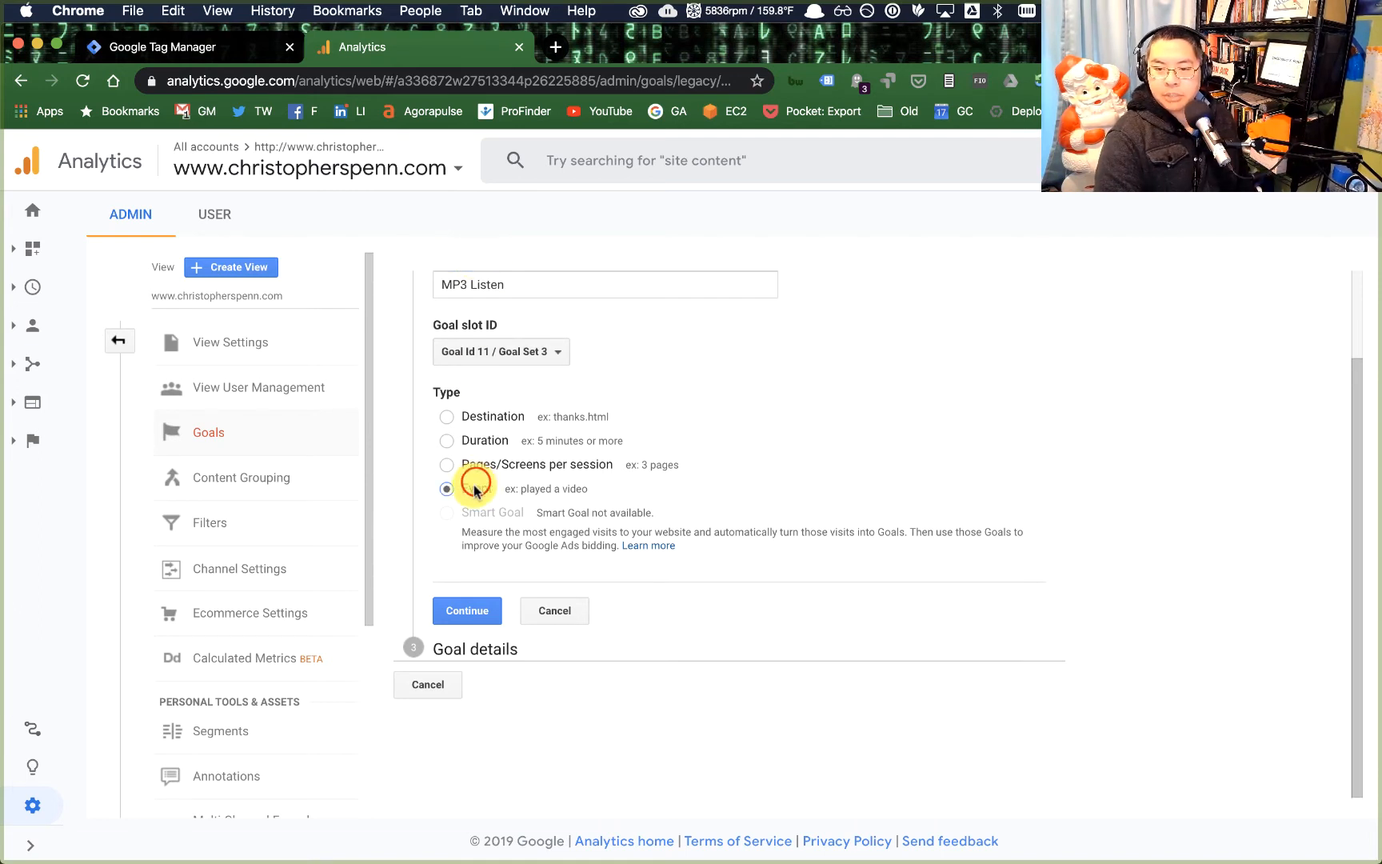
left_click(467, 610)
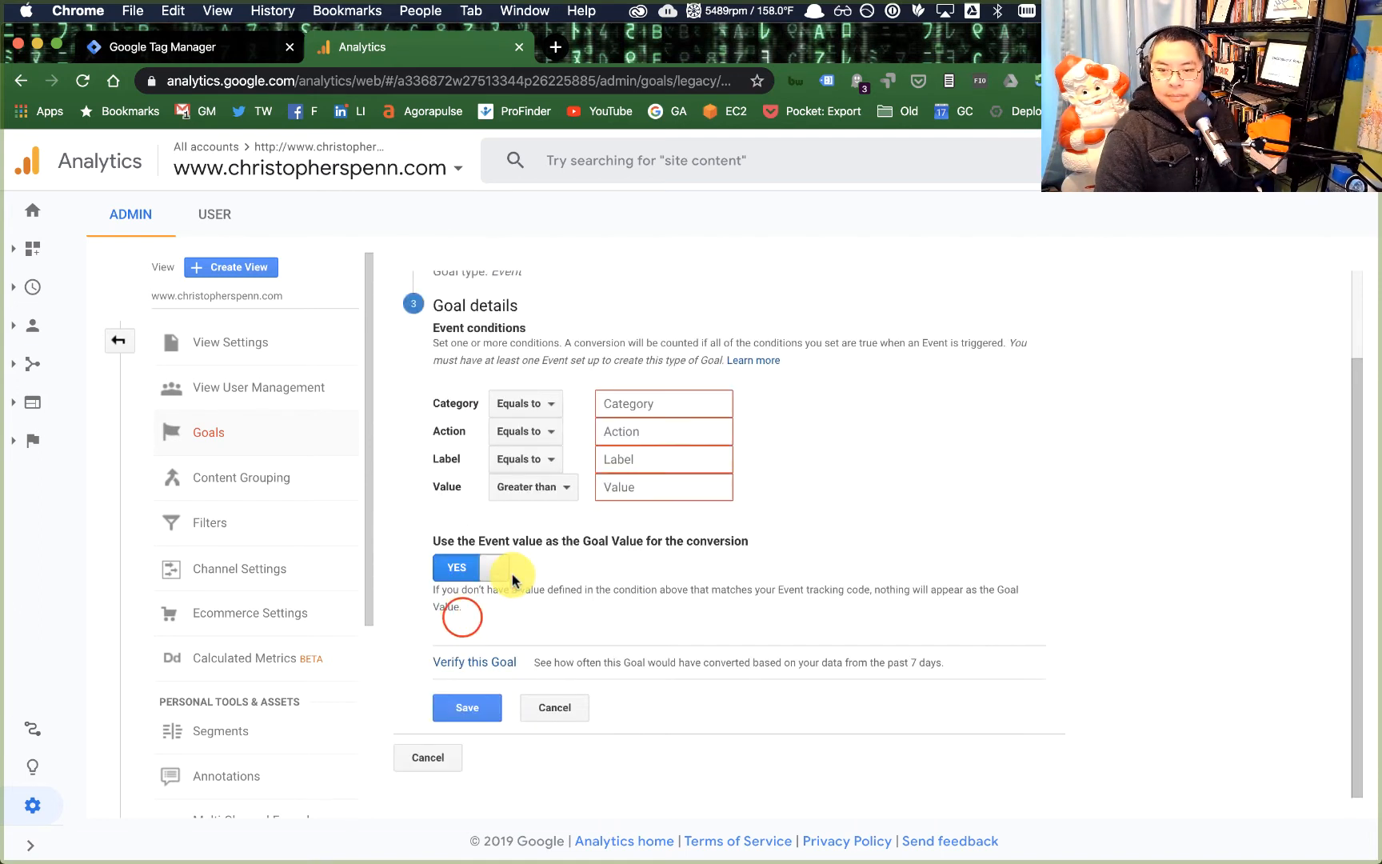
Step: Copy the category mp3click from the GA MP3 Goal tag in Google Tag Manager into the Google Analytics goal's Category condition
key("ctrl+shift+Tab")
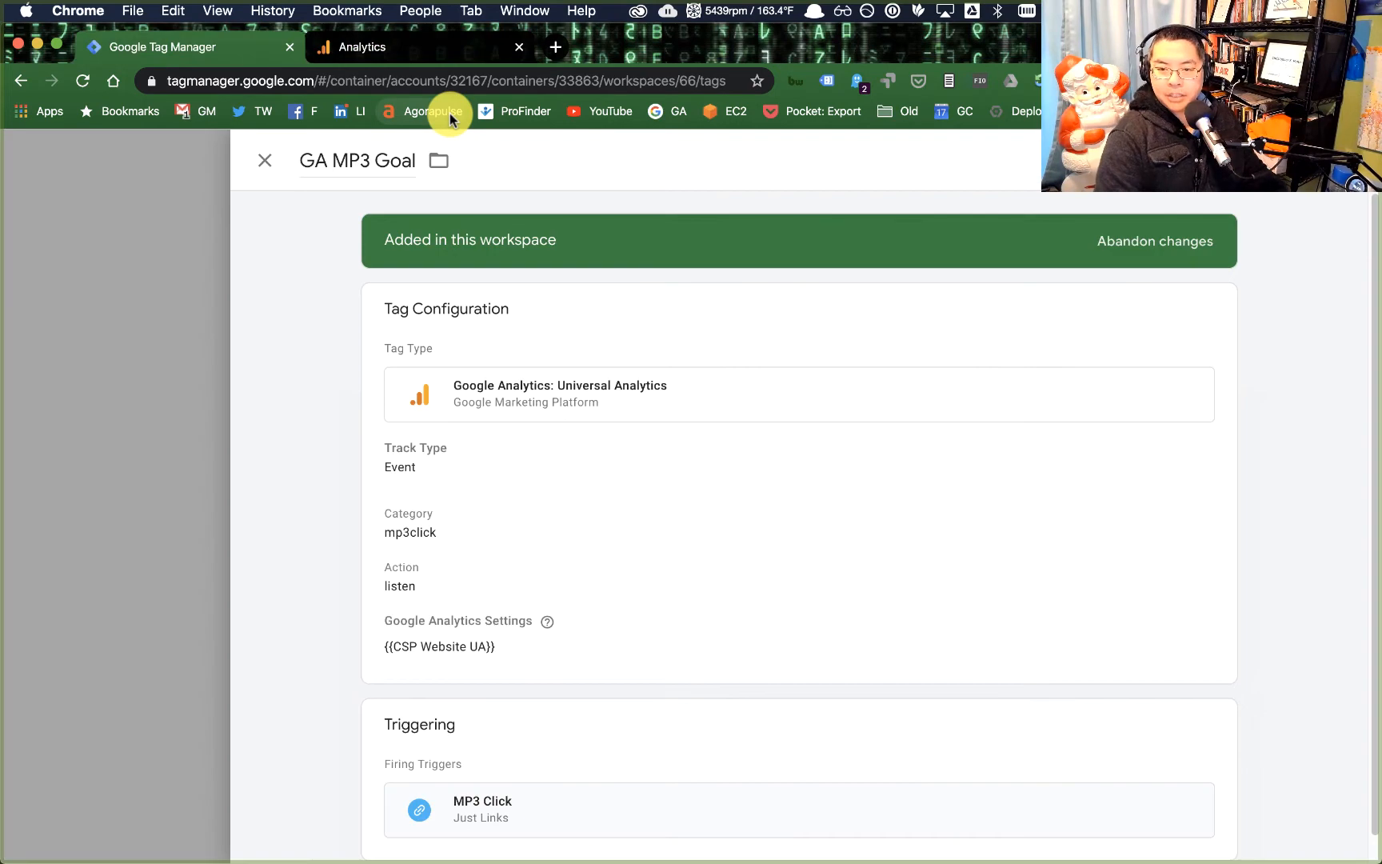
left_click(466, 541)
scroll(478, 472, "down", 4)
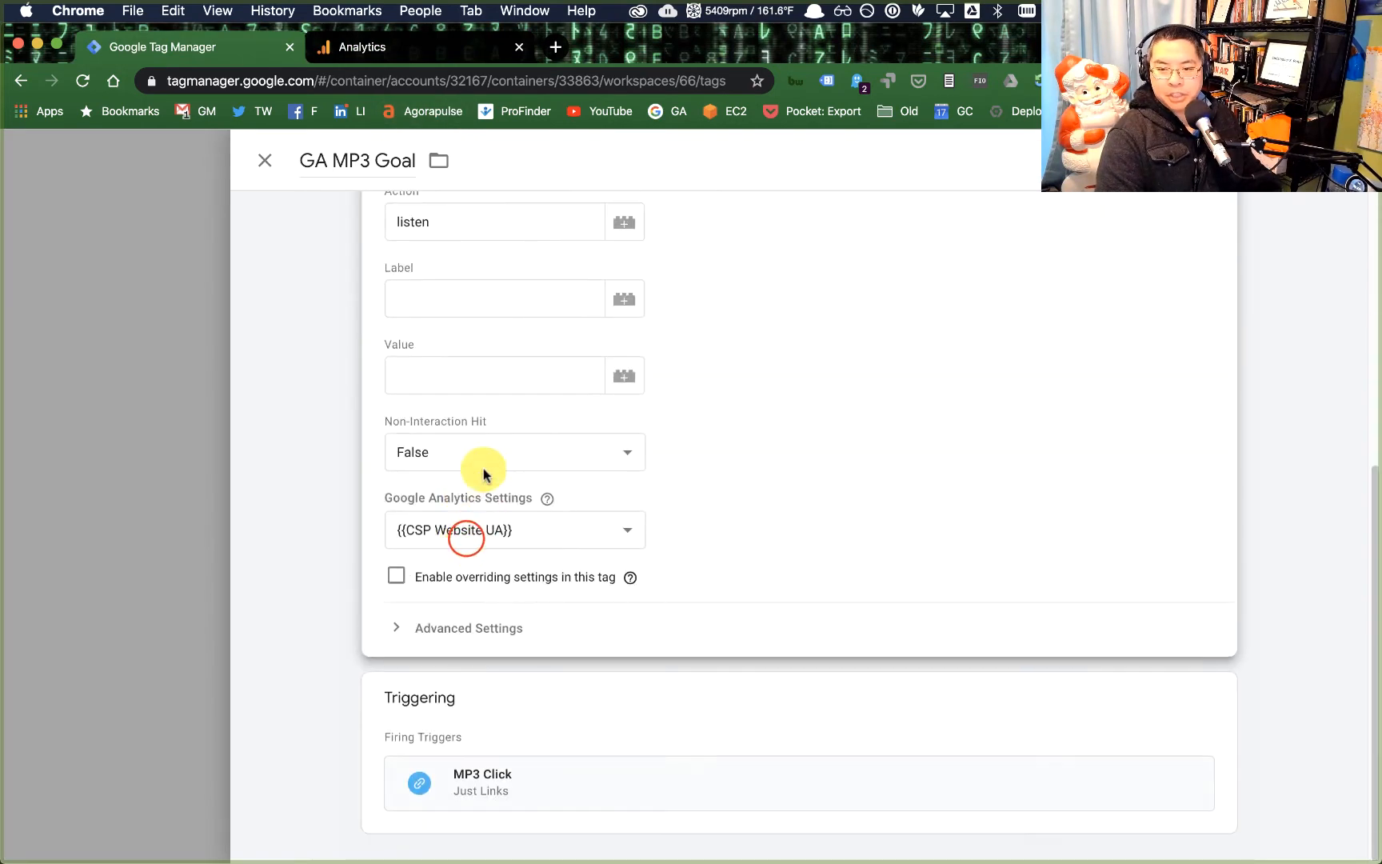
scroll(435, 339, "up", 5)
left_click(478, 325)
key("super+a")
key("super+c")
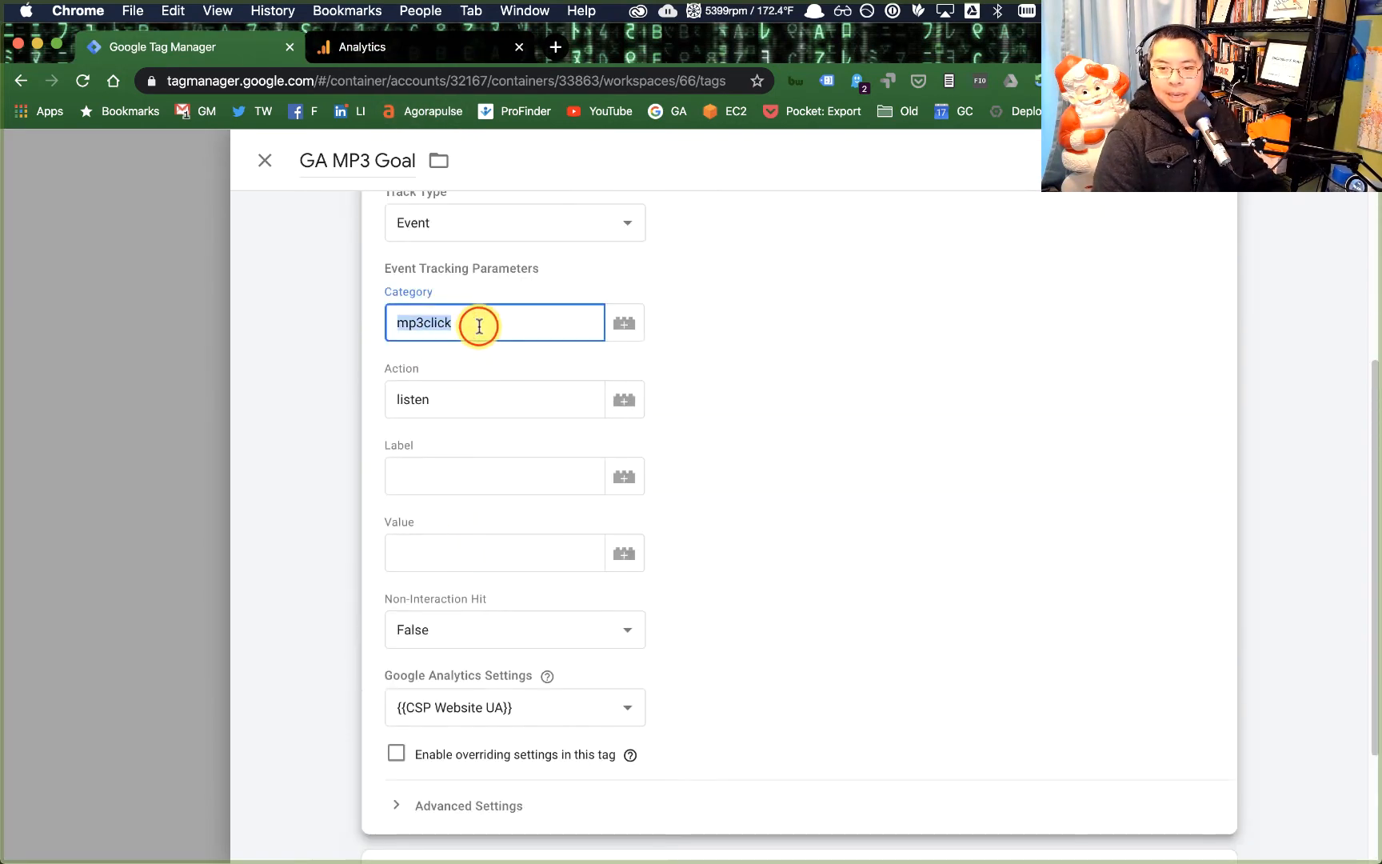
key("ctrl+Tab")
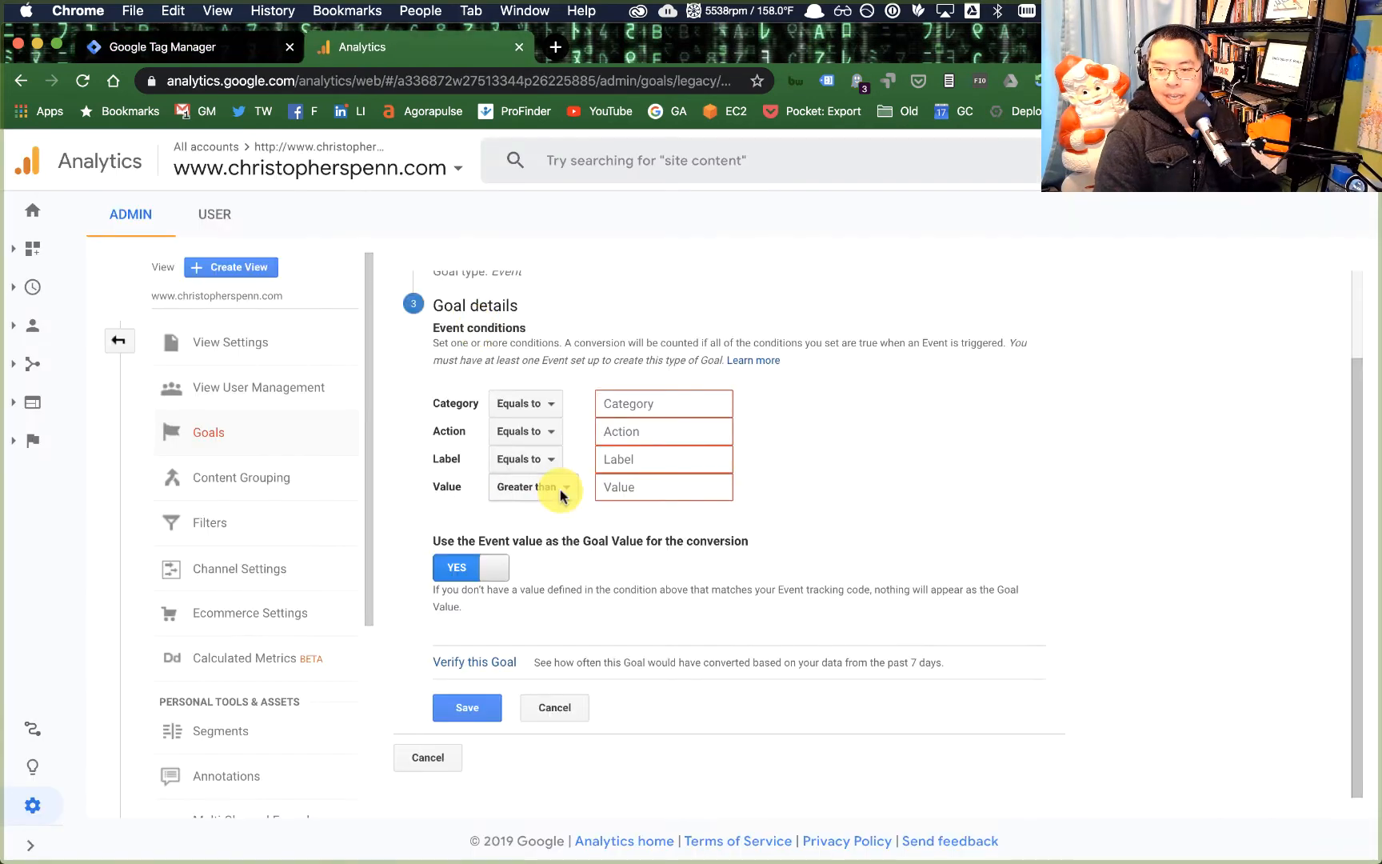
left_click(636, 403)
key("super+v")
Step: Copy the tag's action listen from Google Tag Manager into the goal's Action condition in Google Analytics and save the goal
key("ctrl+Tab")
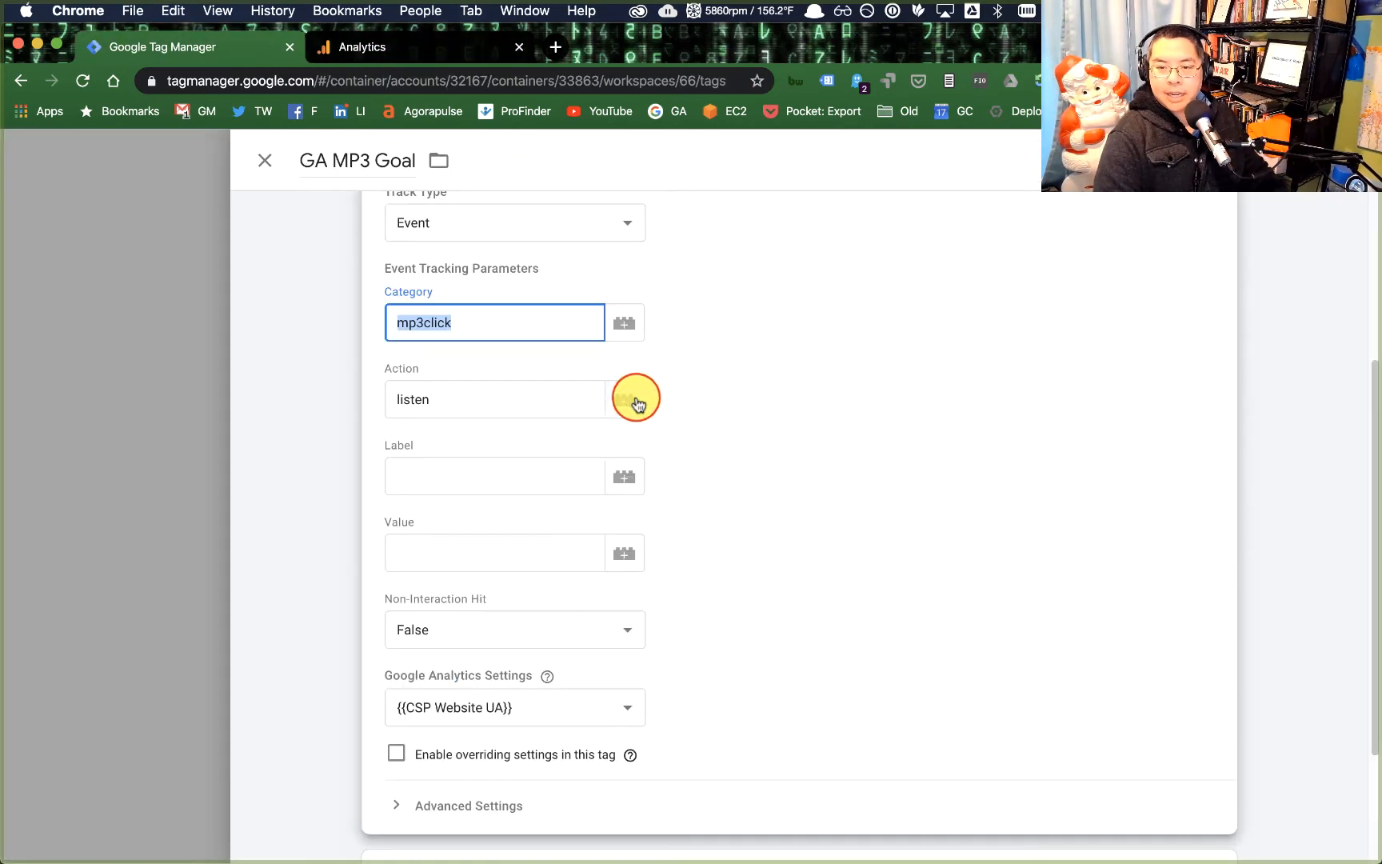
double_click(462, 401)
key("super+c")
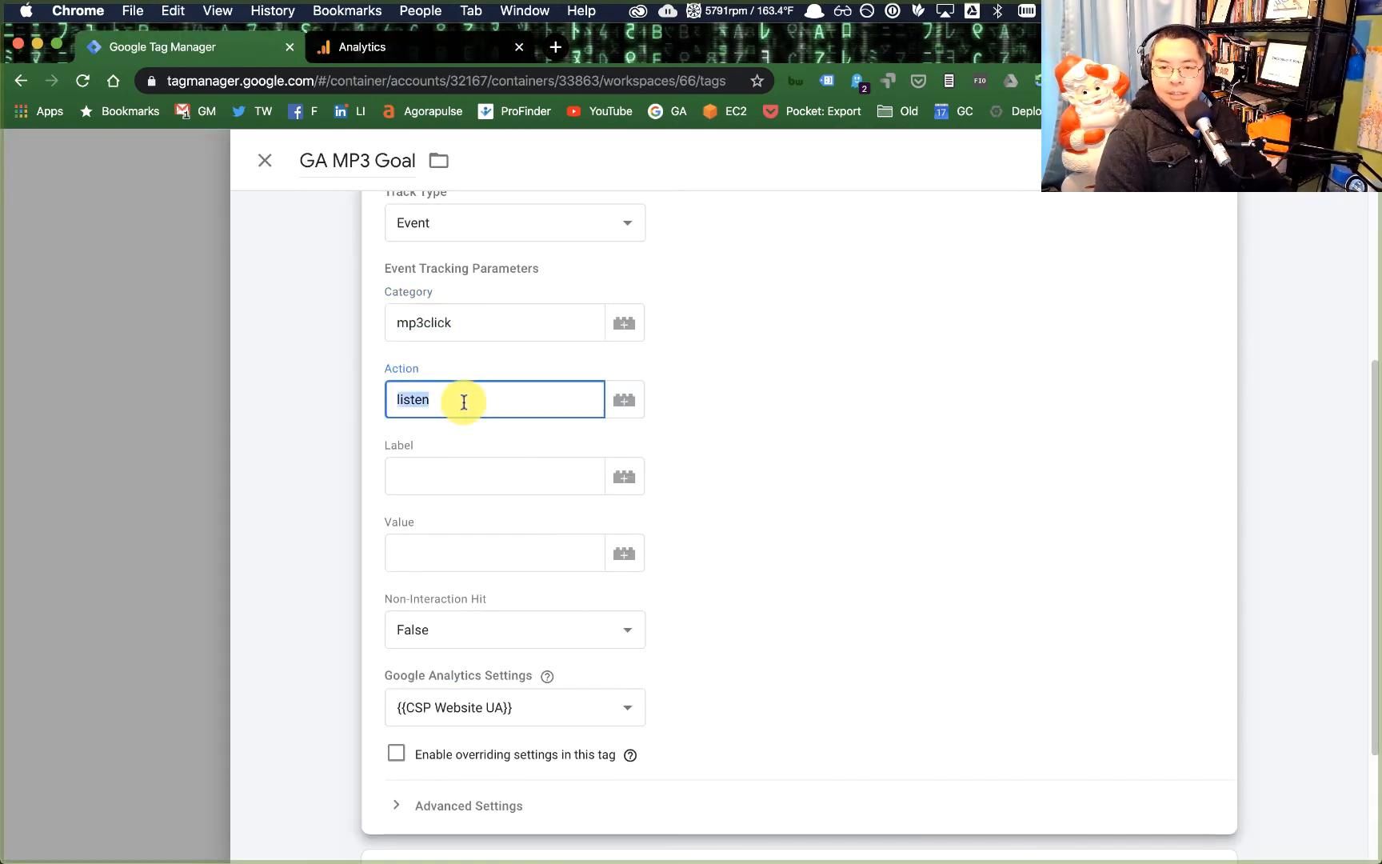
key("ctrl+Tab")
left_click(612, 430)
key("super+v")
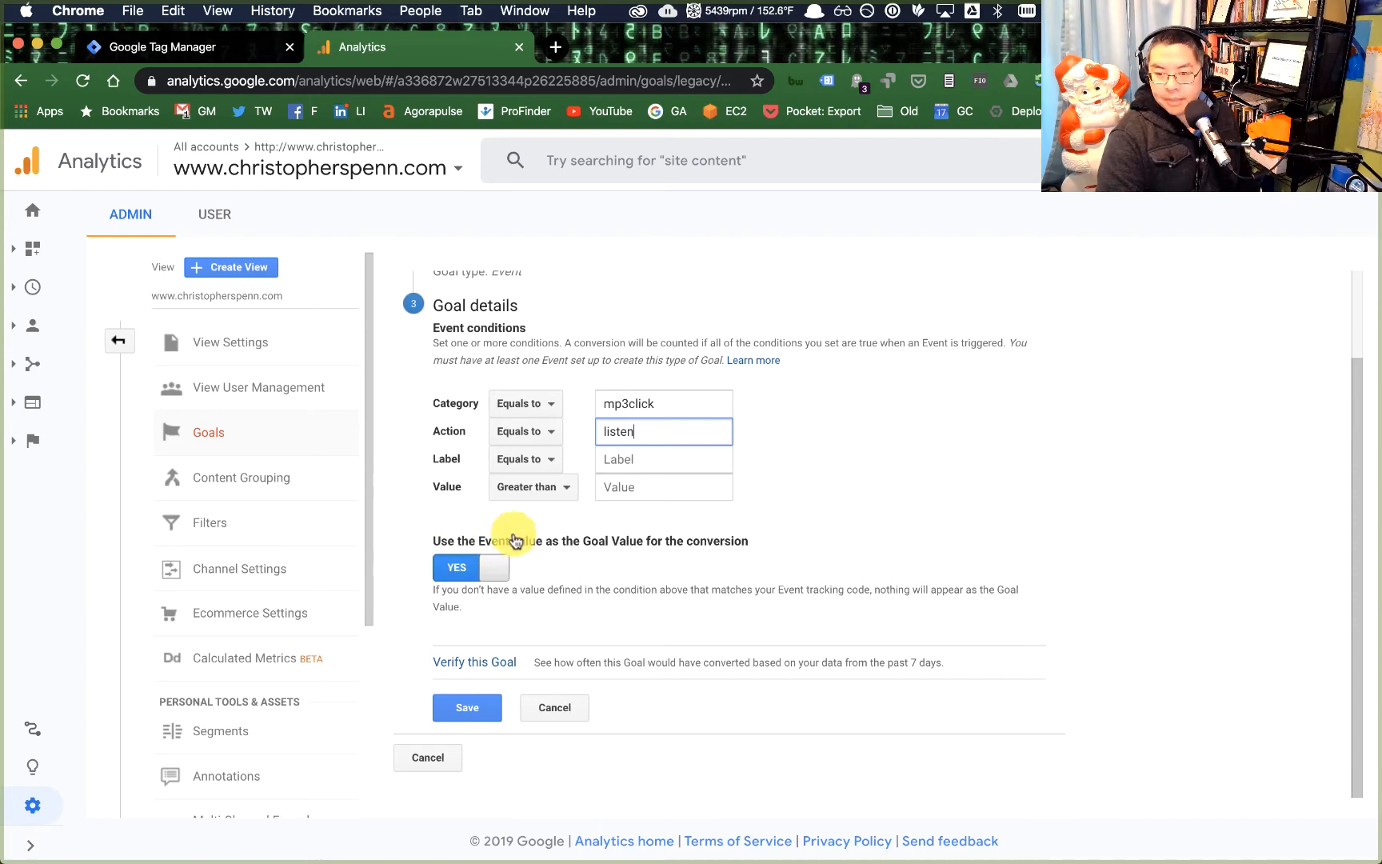
left_click(477, 708)
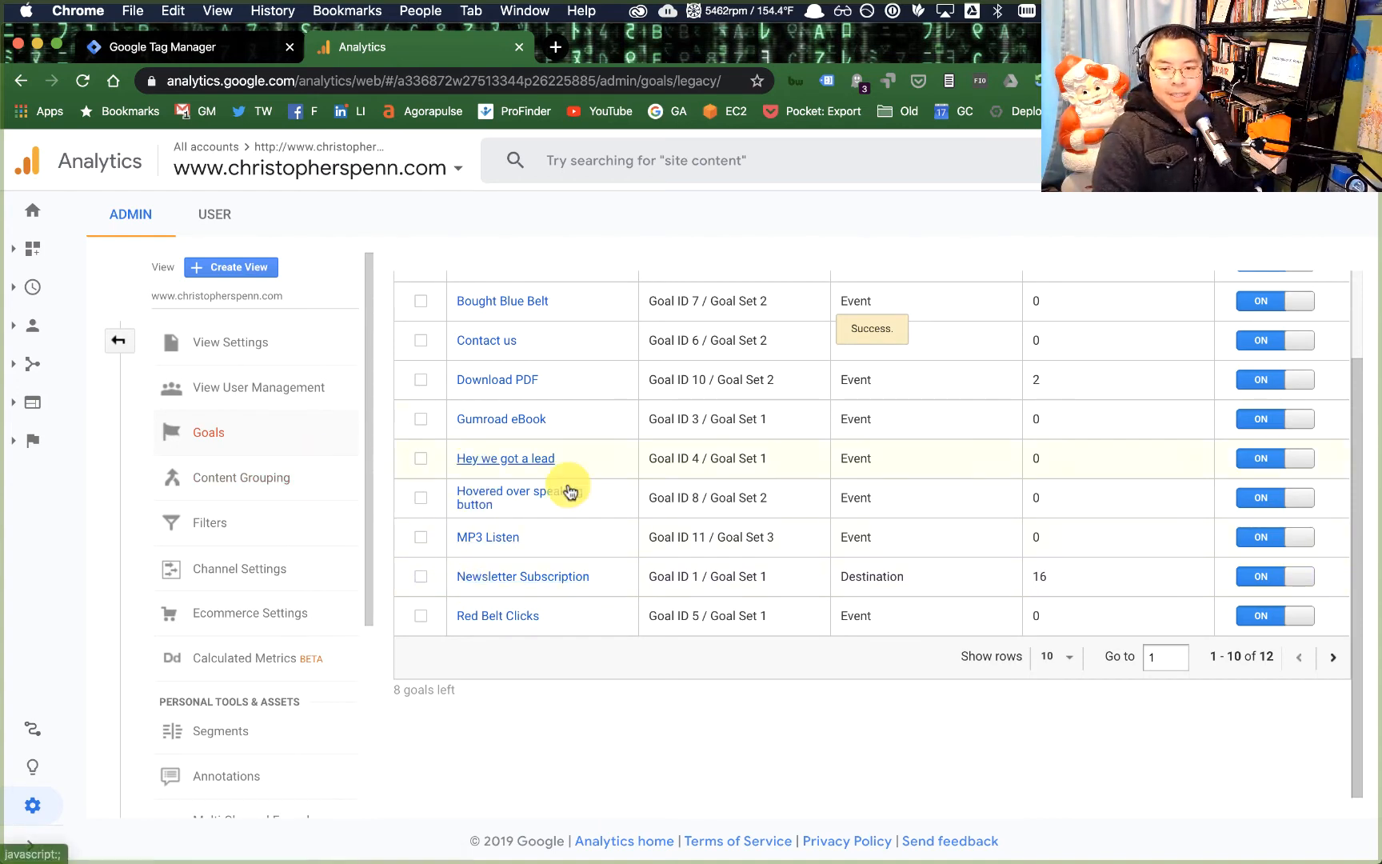
Step: Return to Google Tag Manager, close the GA MP3 Goal tag and publish the workspace changes to Live without a version name or description
left_click(195, 49)
scroll(823, 653, "up", 4)
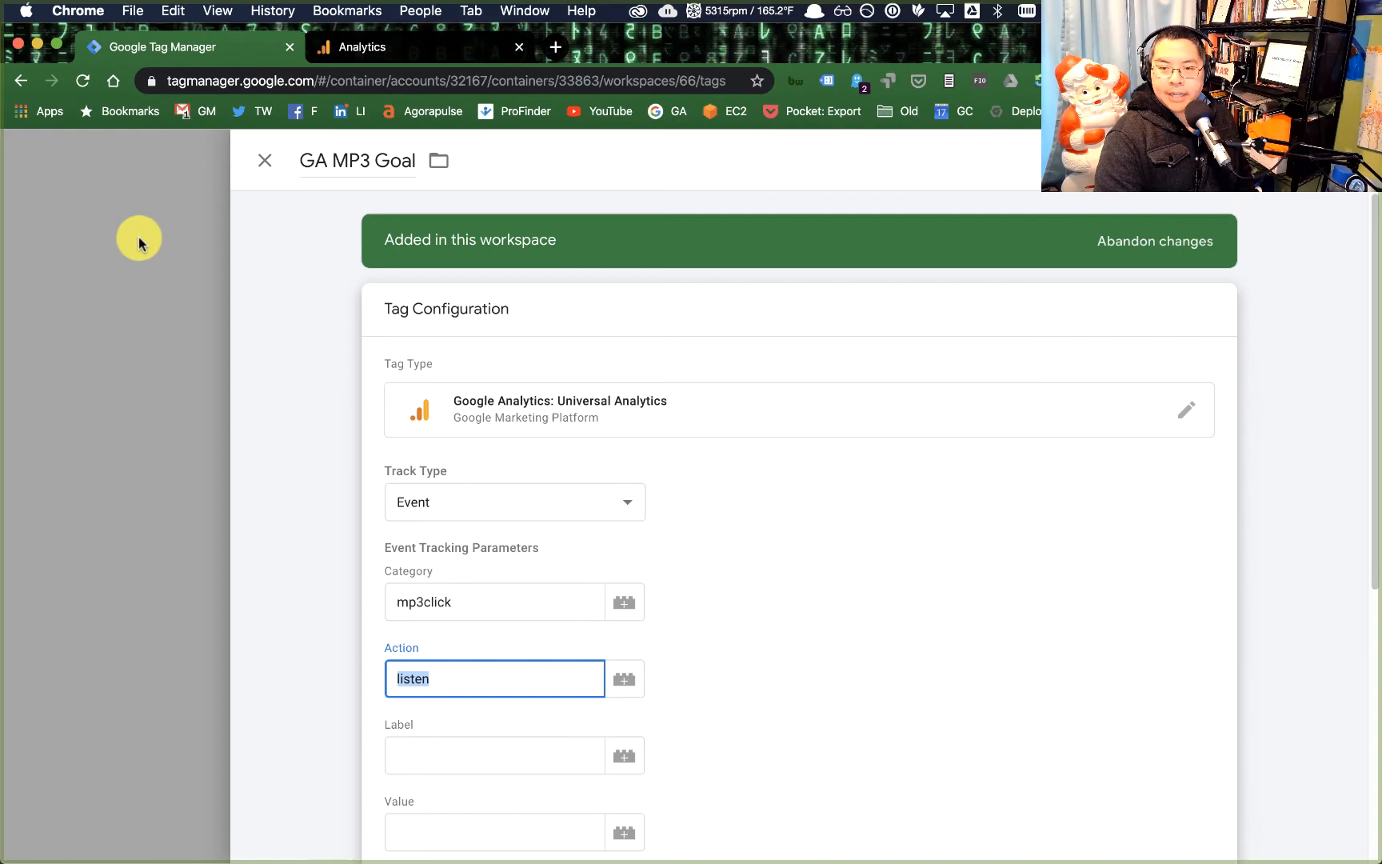
left_click(263, 160)
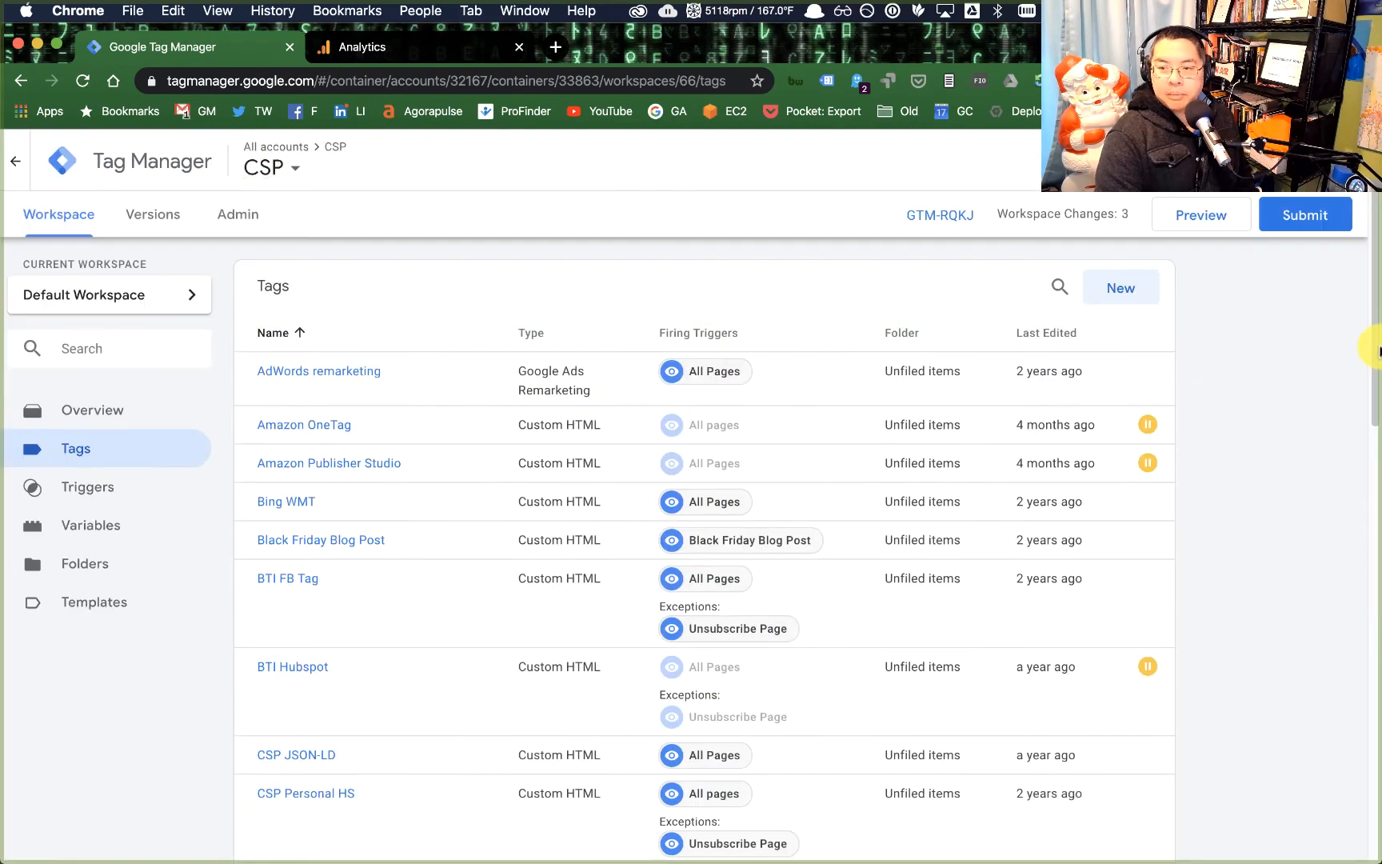
left_click(1295, 214)
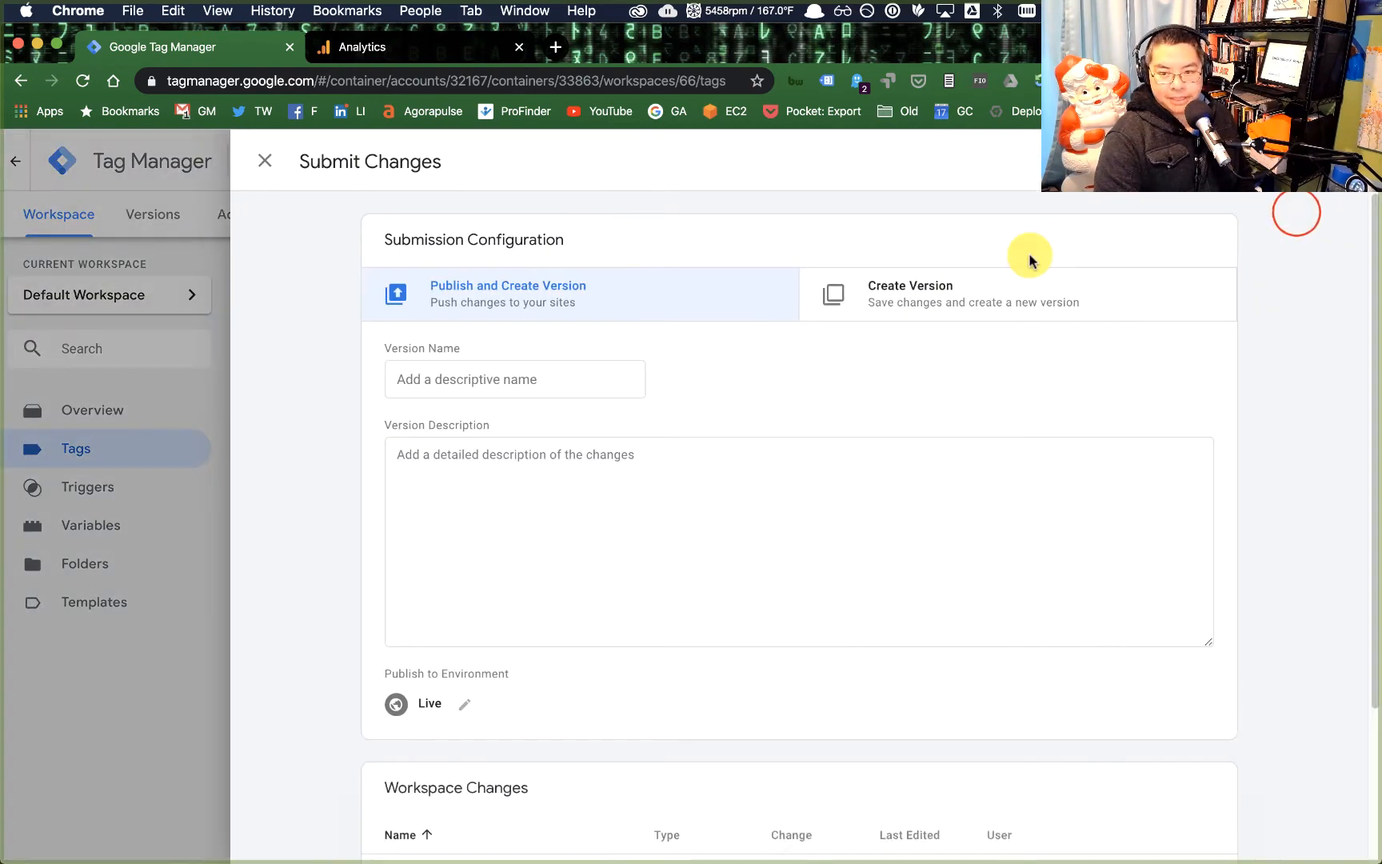
left_click(1321, 163)
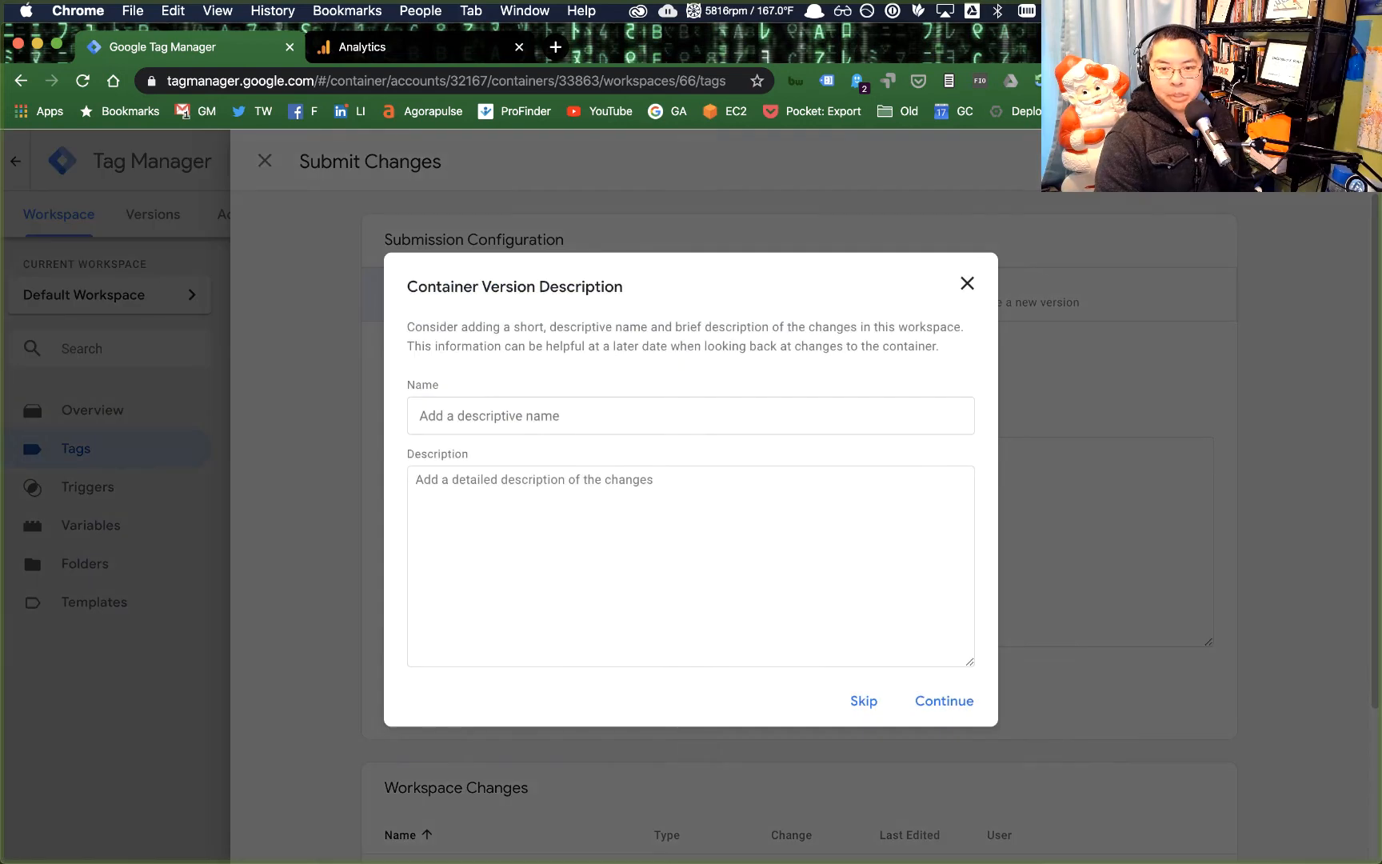
left_click(945, 701)
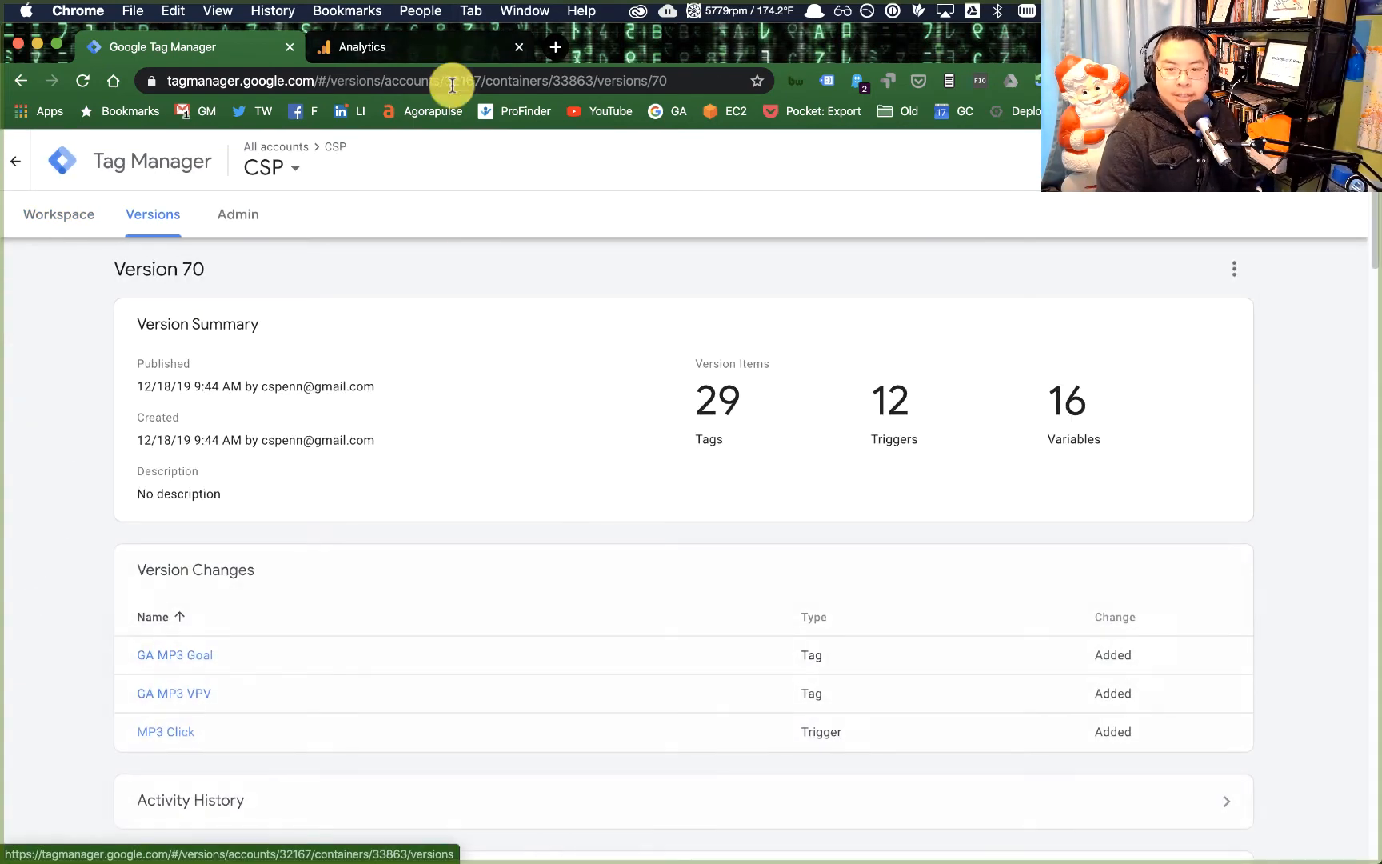
Step: Switch to Google Analytics, open the Goals Overview report under Conversions and check its goal options for MP3 Listen
left_click(435, 49)
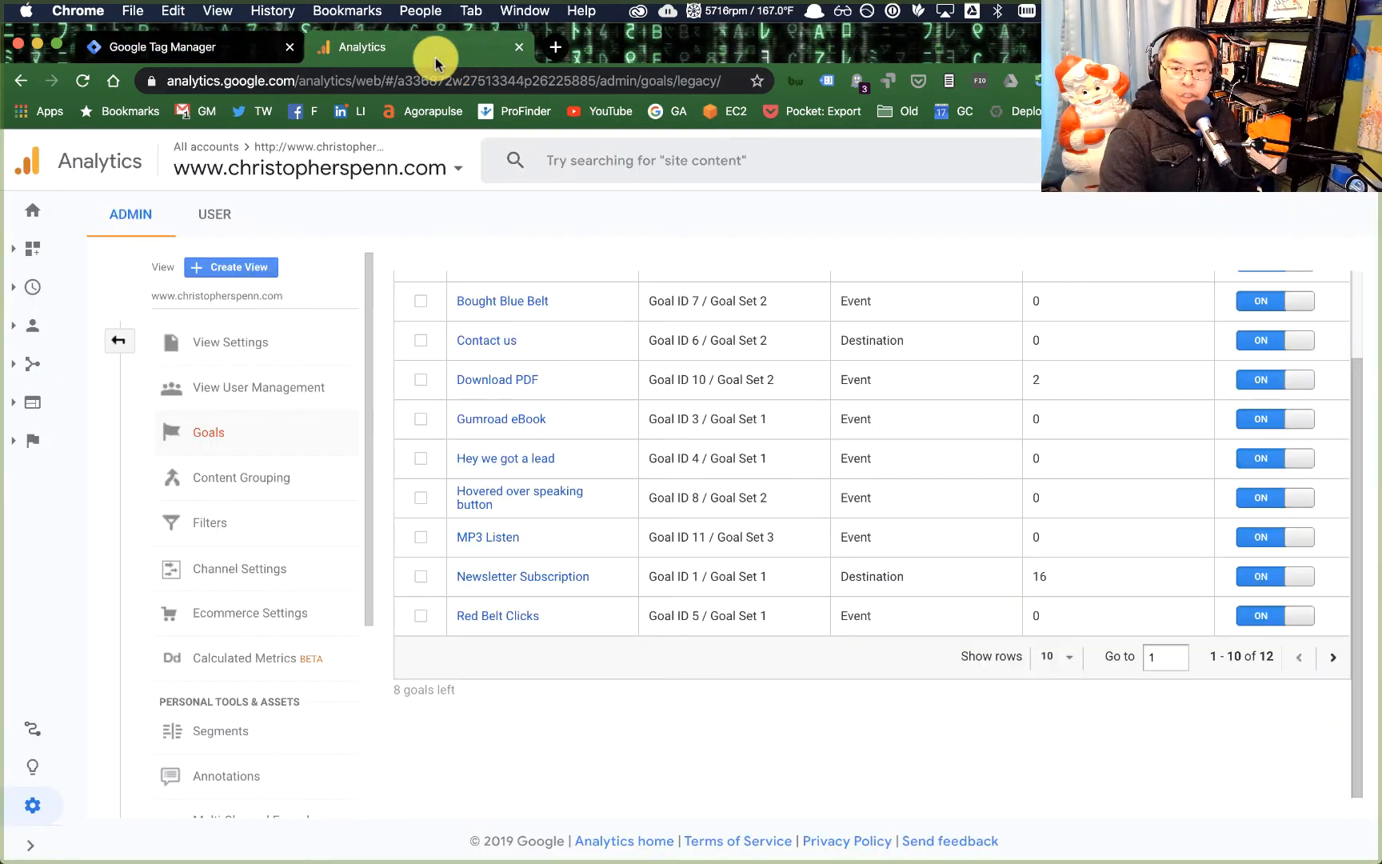
left_click(36, 441)
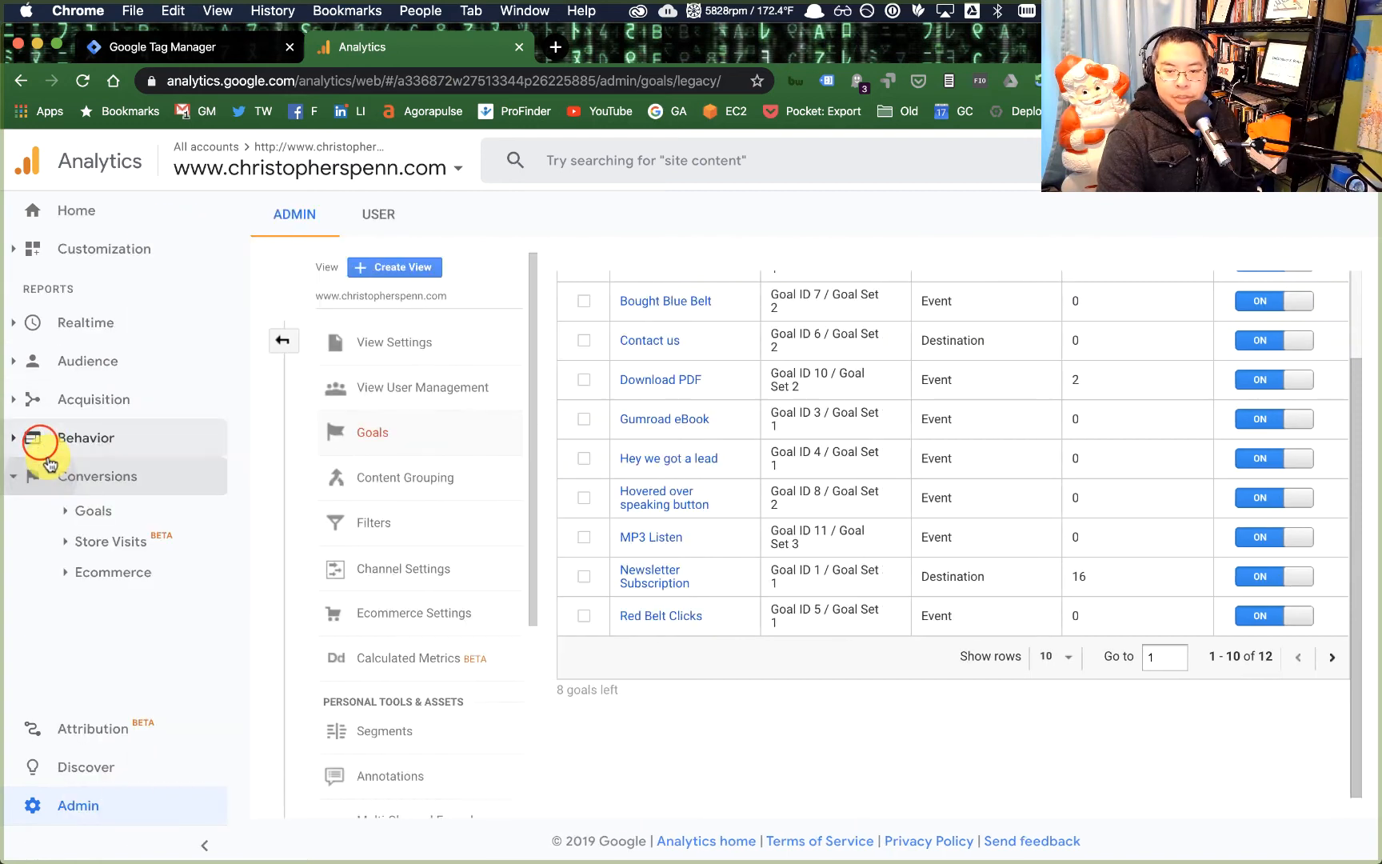
left_click(100, 511)
left_click(112, 548)
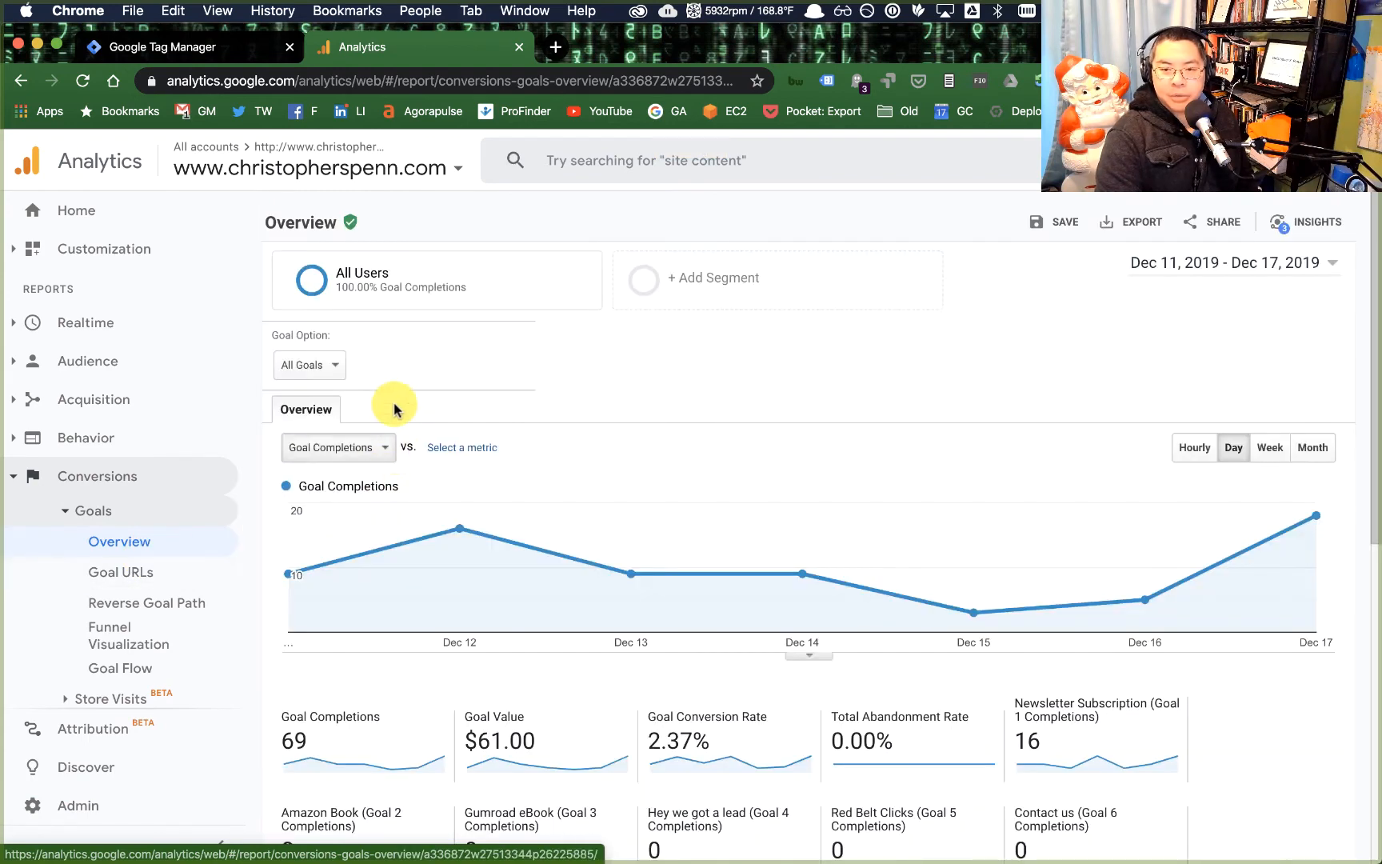
left_click(331, 384)
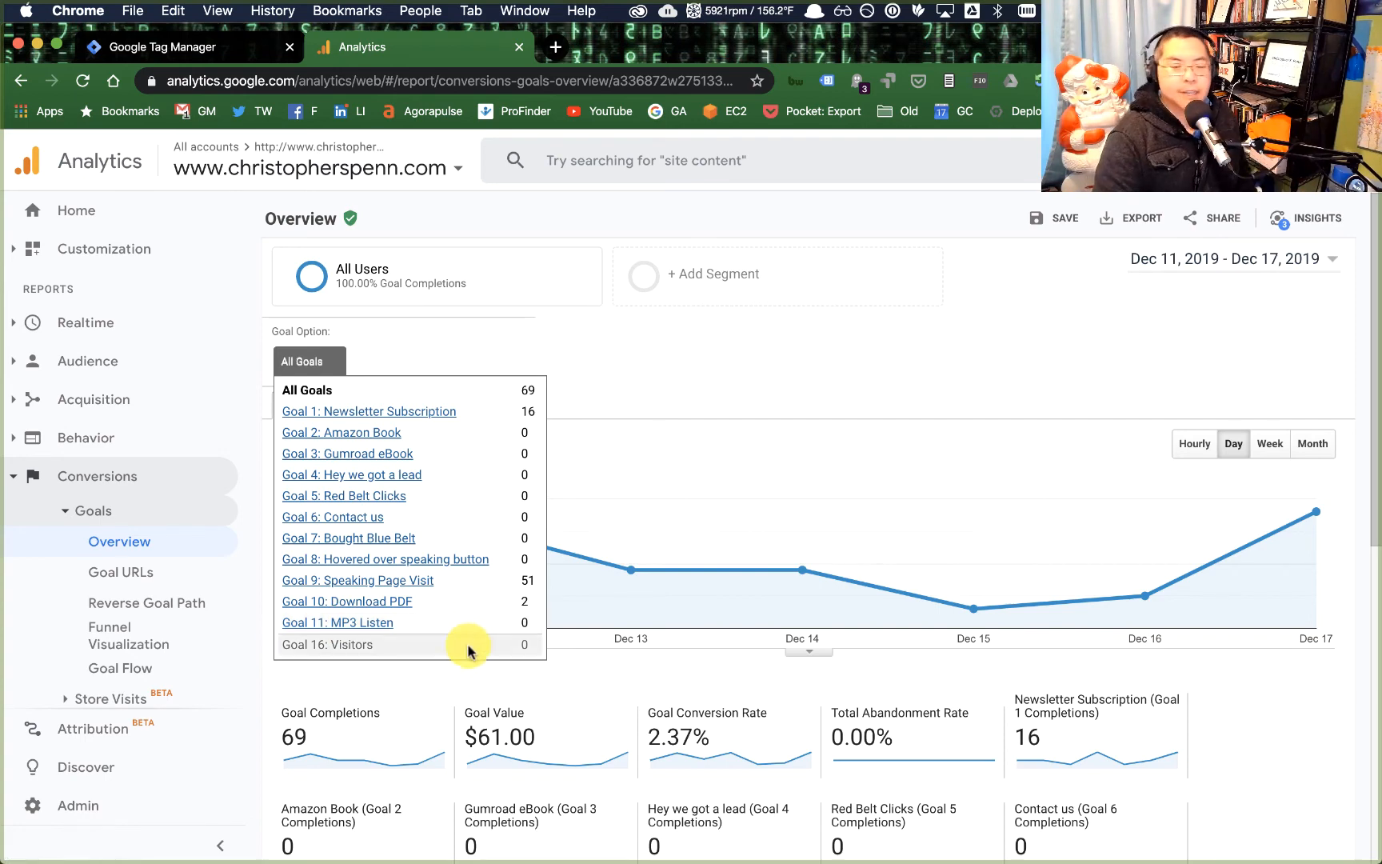
left_click(825, 358)
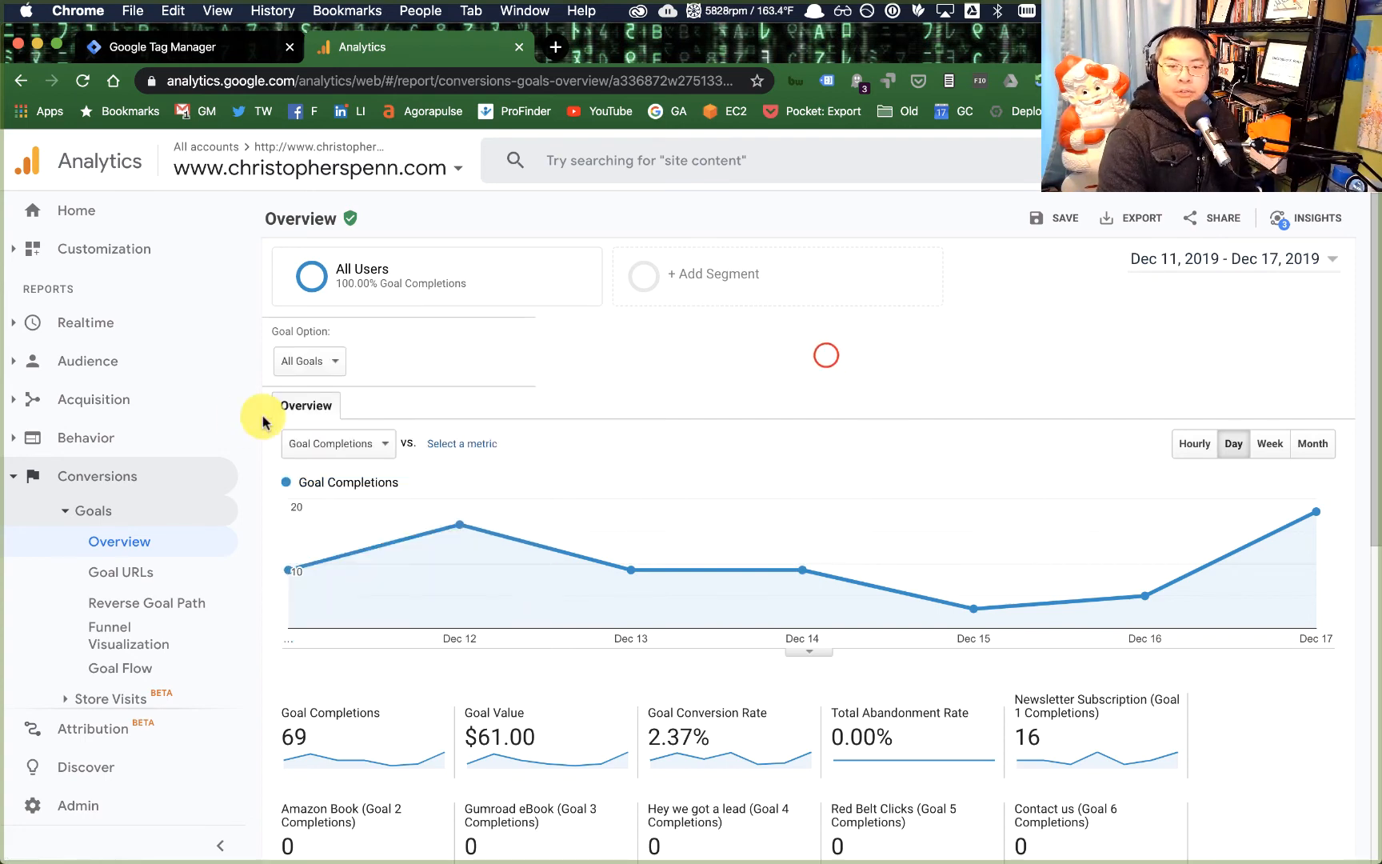
Step: Open the All Pages report under Behavior's Site Content and filter the pages by \.mp3
left_click(208, 434)
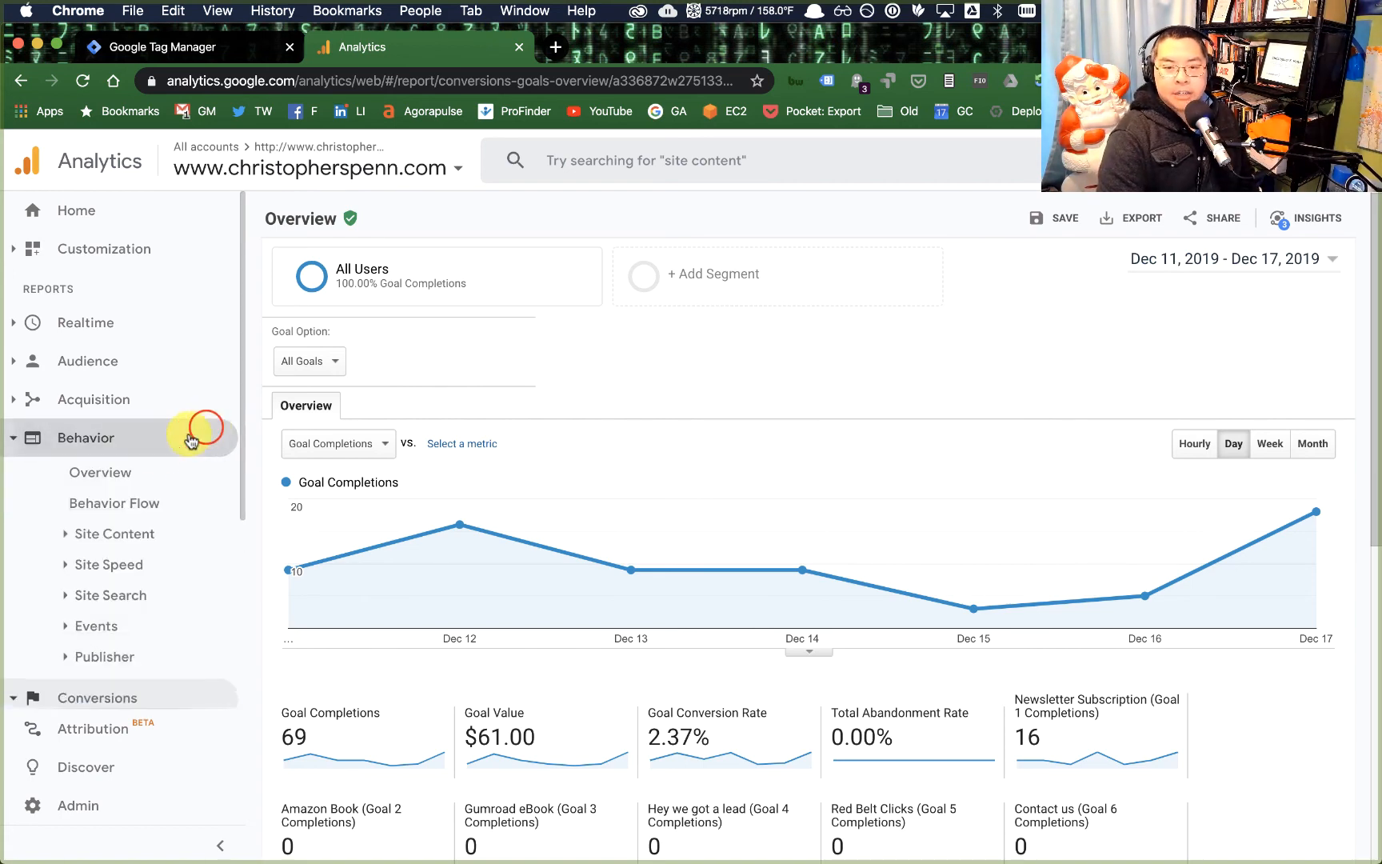
left_click(130, 537)
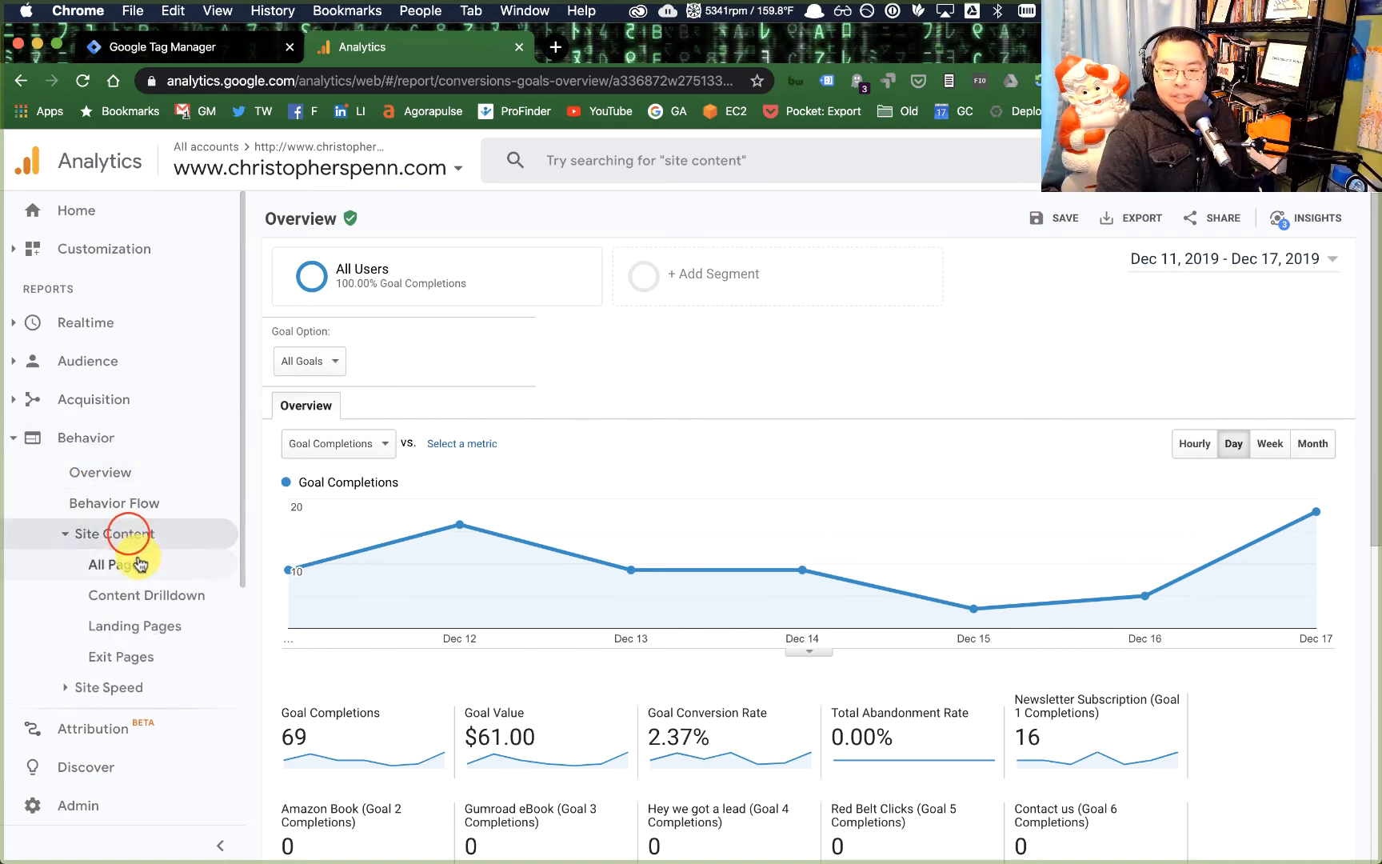
left_click(133, 559)
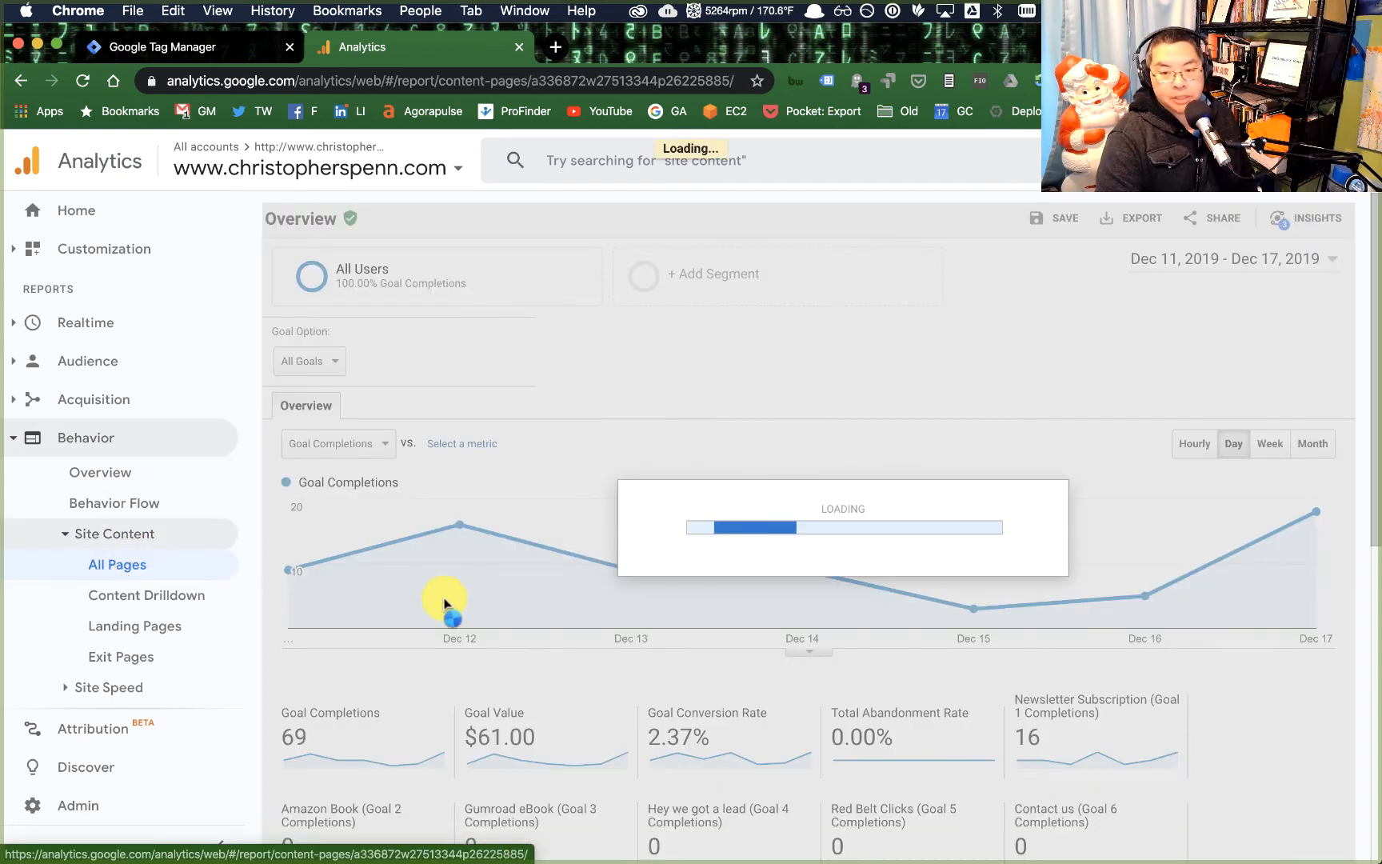
scroll(756, 628, "down", 3)
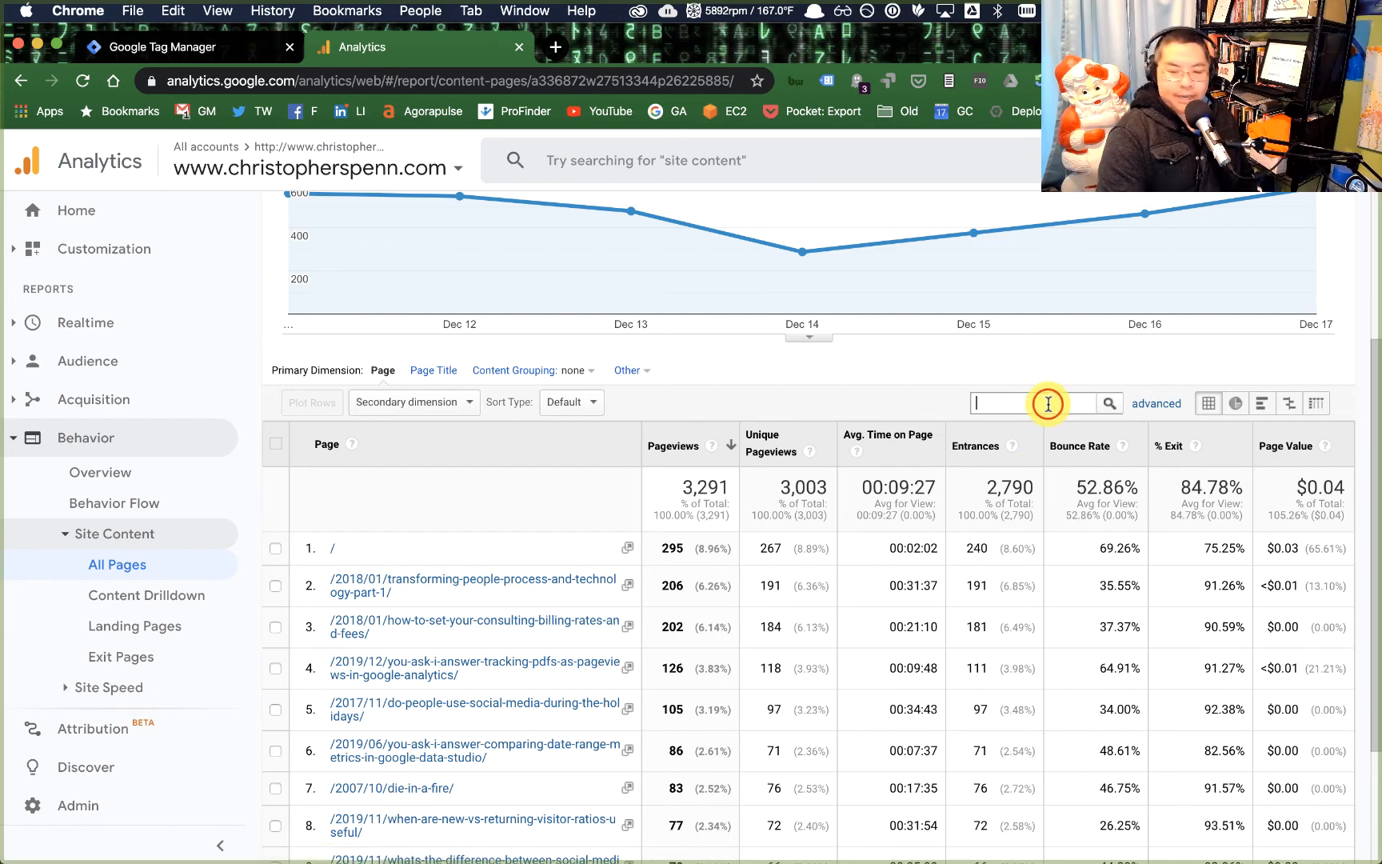
type("\\.mp3")
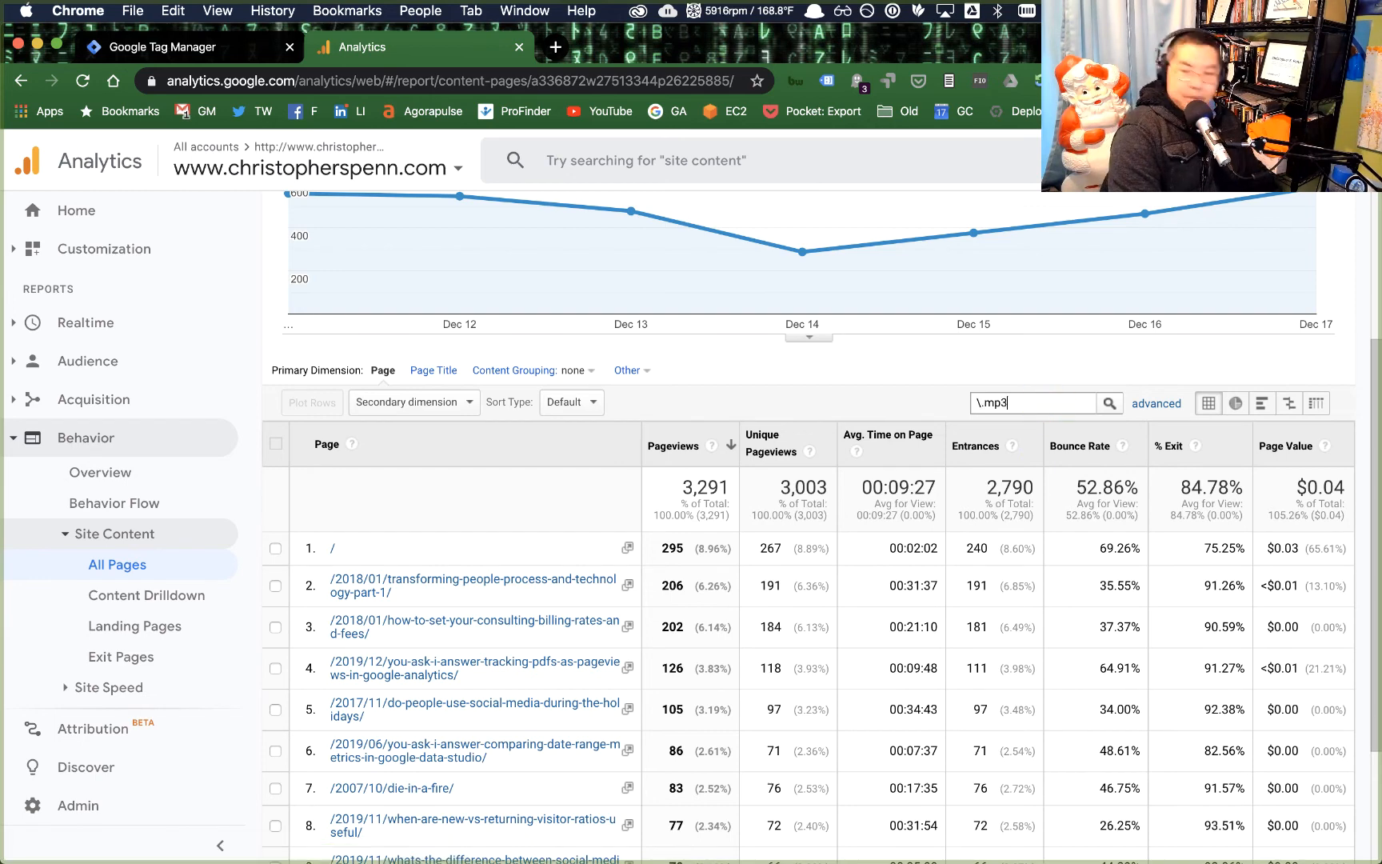
key("Return")
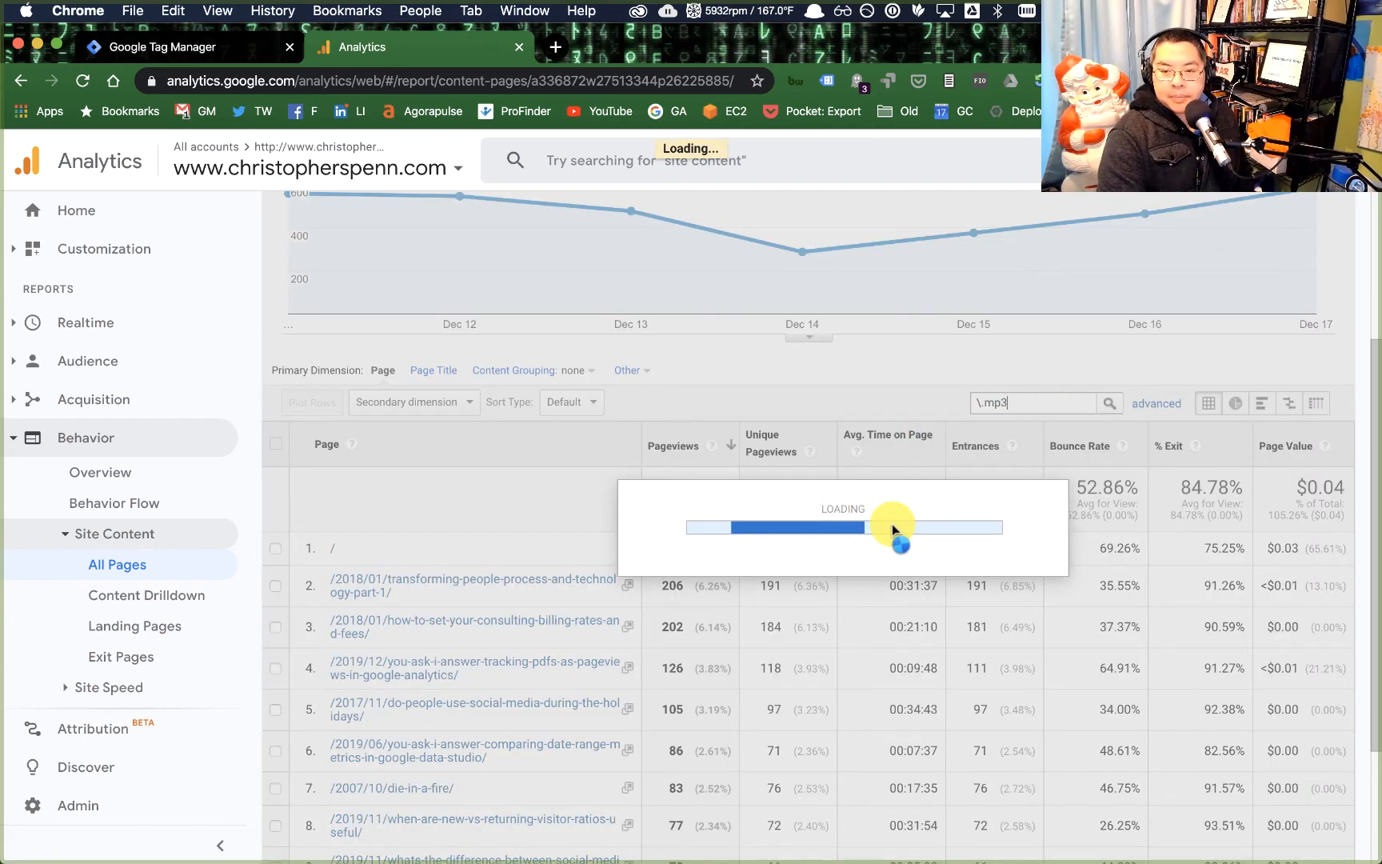